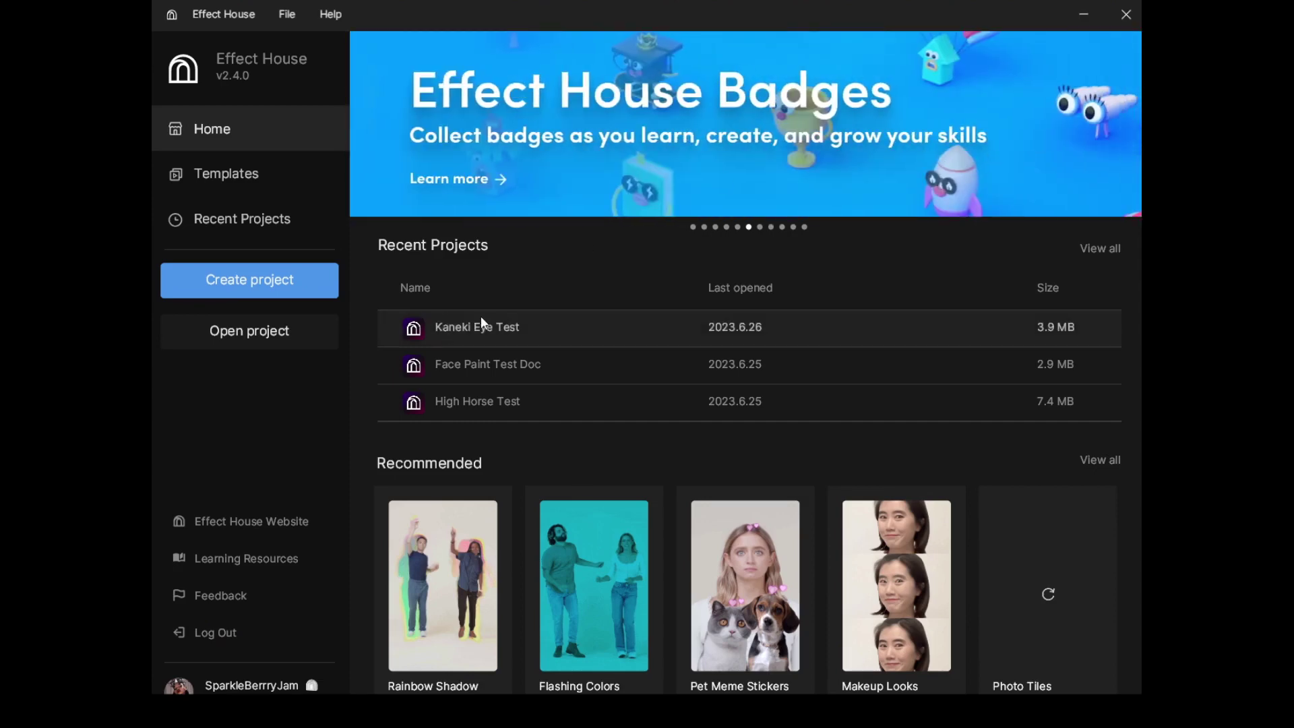
# Step: Create a new project and import the kakashi image as a texture asset
pyautogui.click(246, 283)
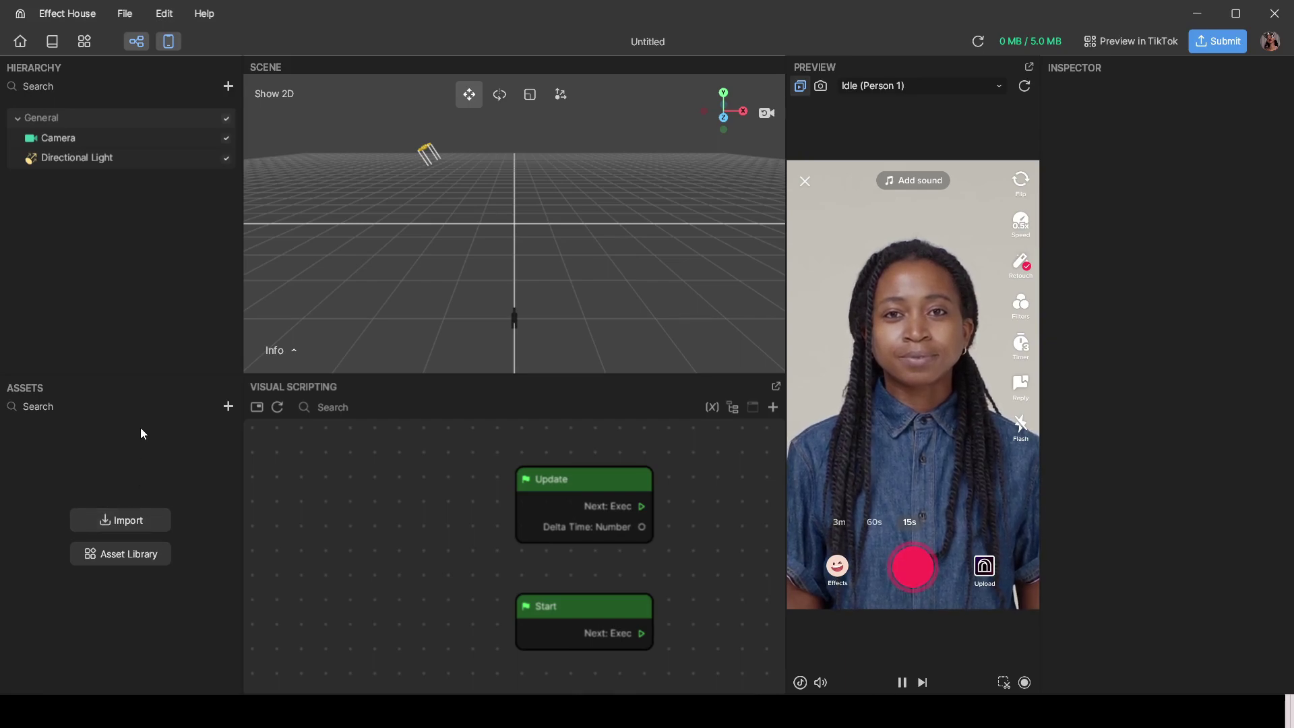
pyautogui.click(122, 516)
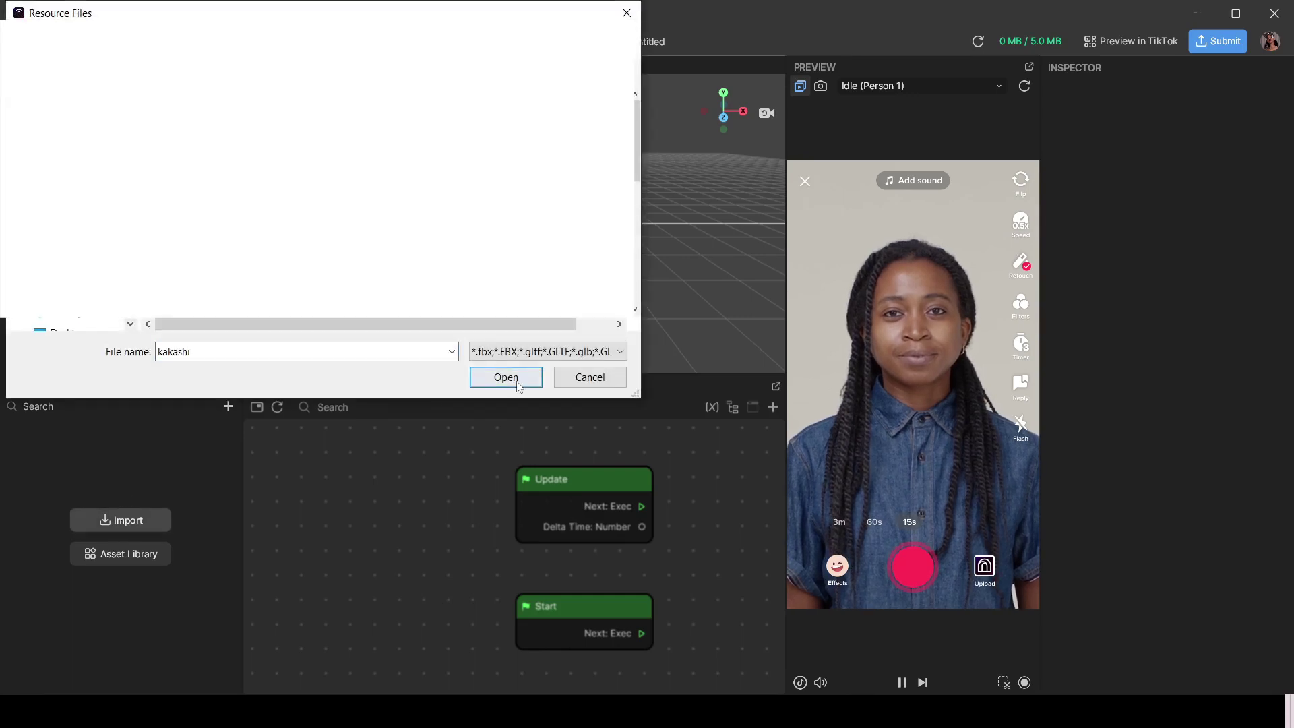
pyautogui.click(518, 385)
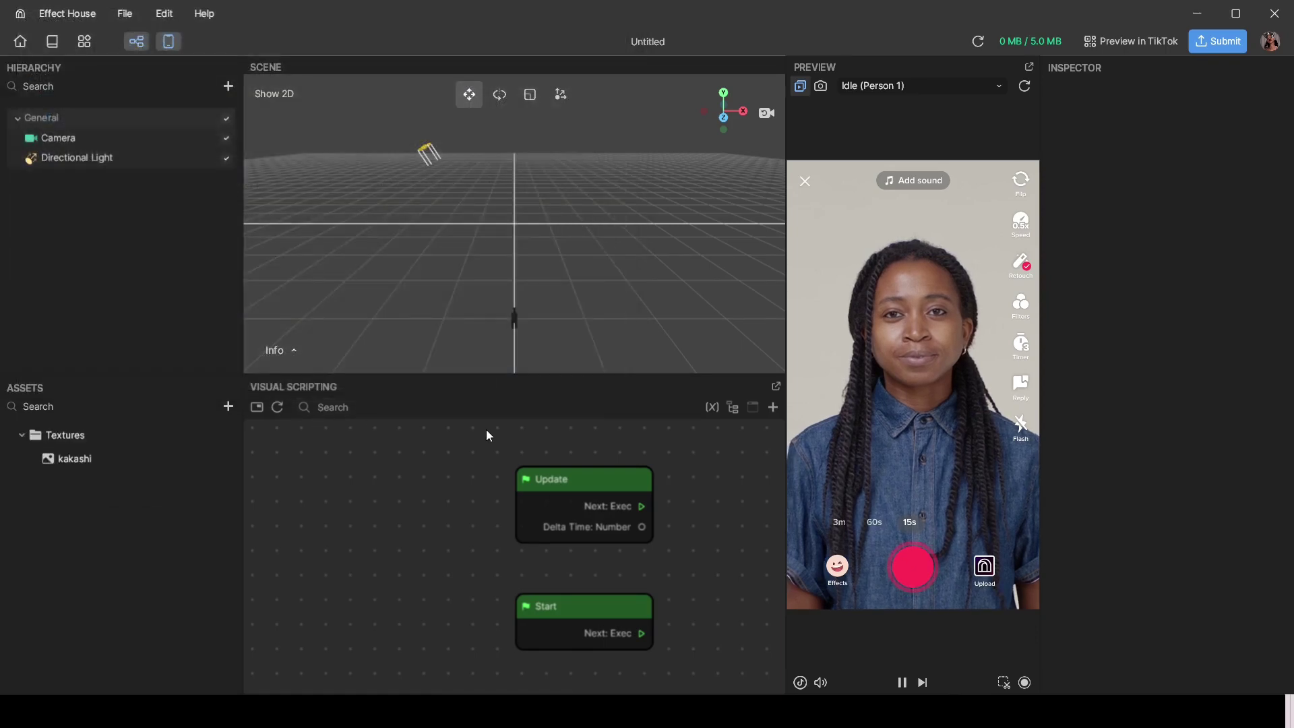
# Step: Inspect the kakashi texture's image info and preview, and check the contents of the Textures folder
pyautogui.click(75, 458)
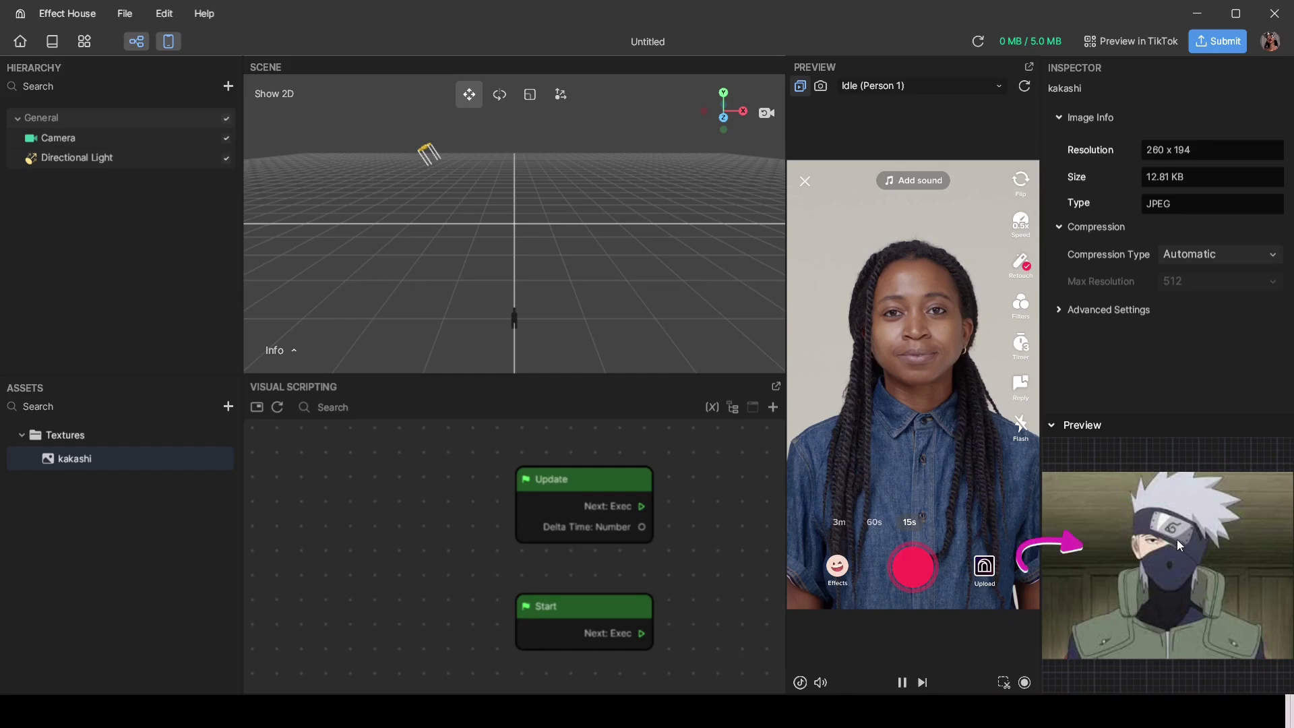
pyautogui.click(111, 528)
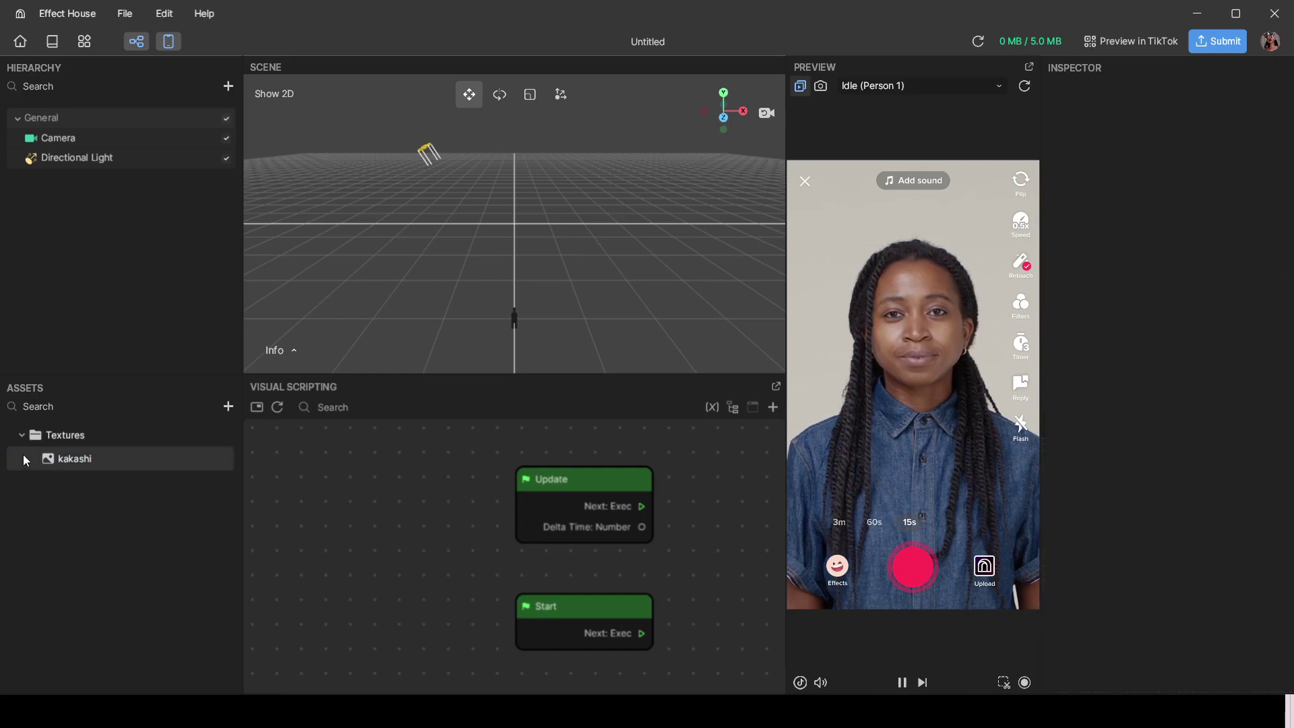
pyautogui.click(22, 435)
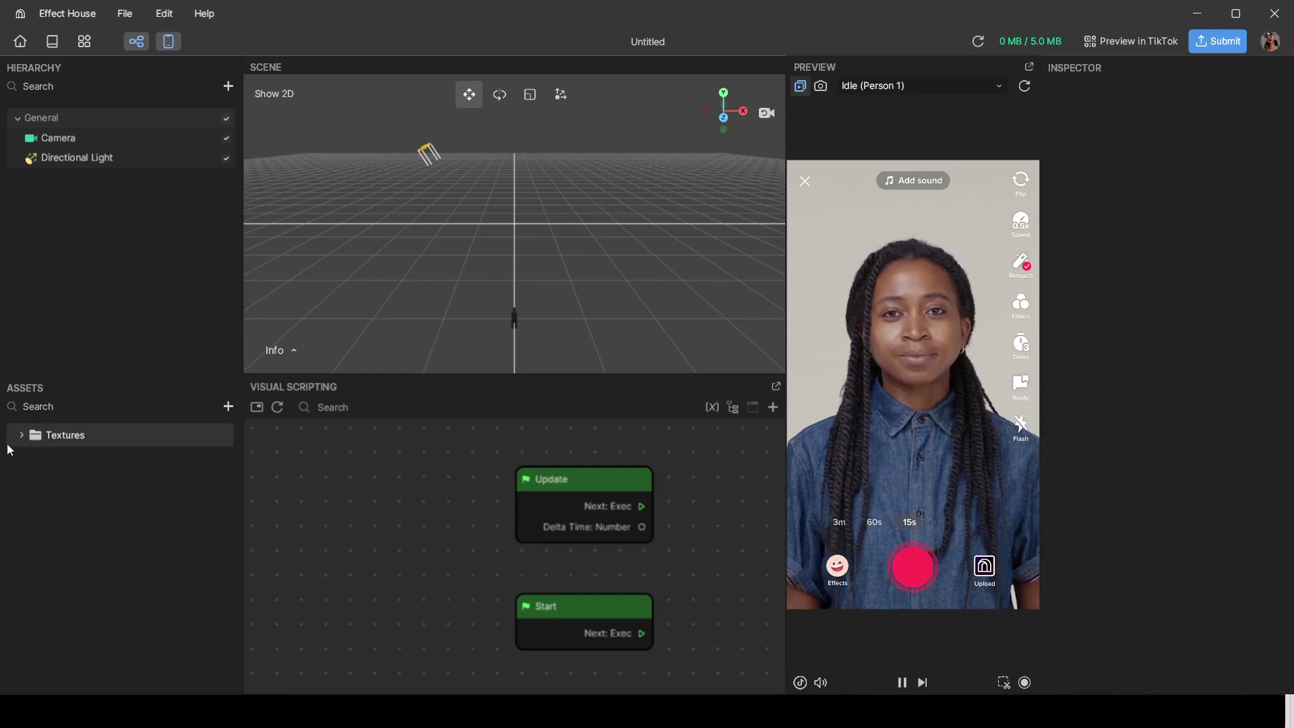
pyautogui.click(25, 438)
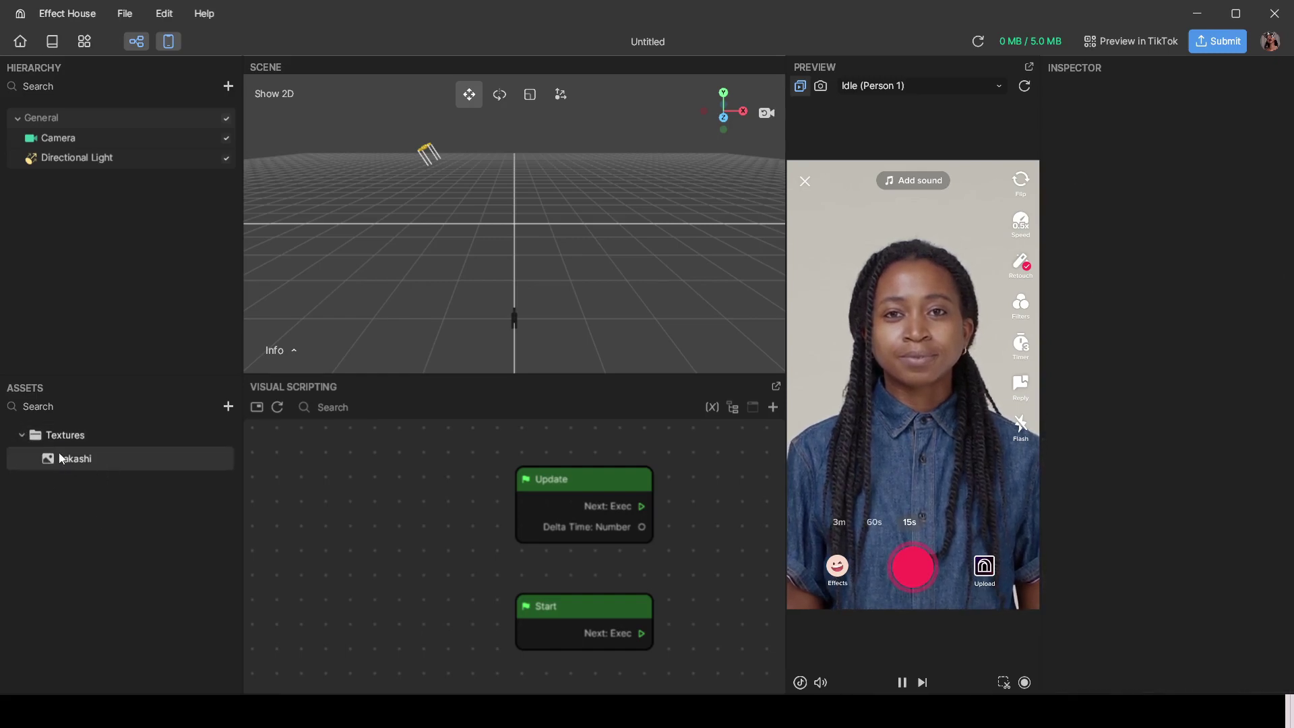
pyautogui.click(23, 433)
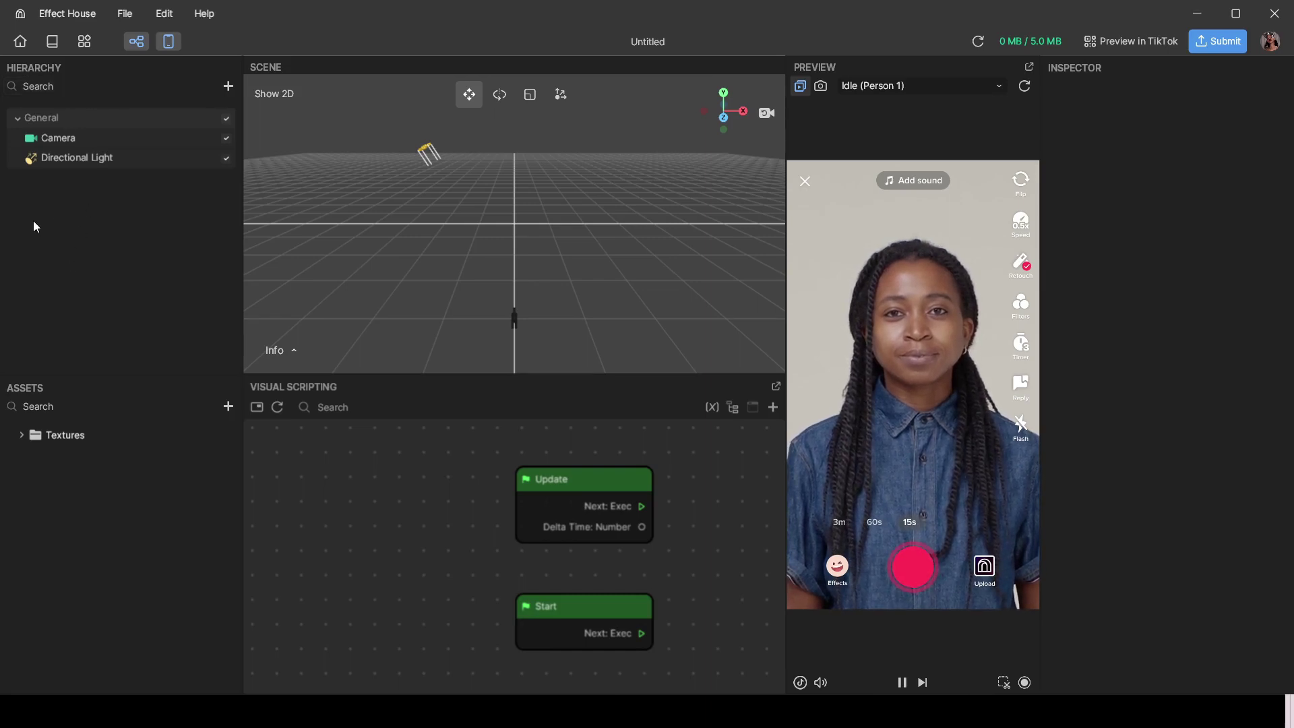
# Step: Add a 2D Screen Image object to the scene hierarchy
pyautogui.click(227, 87)
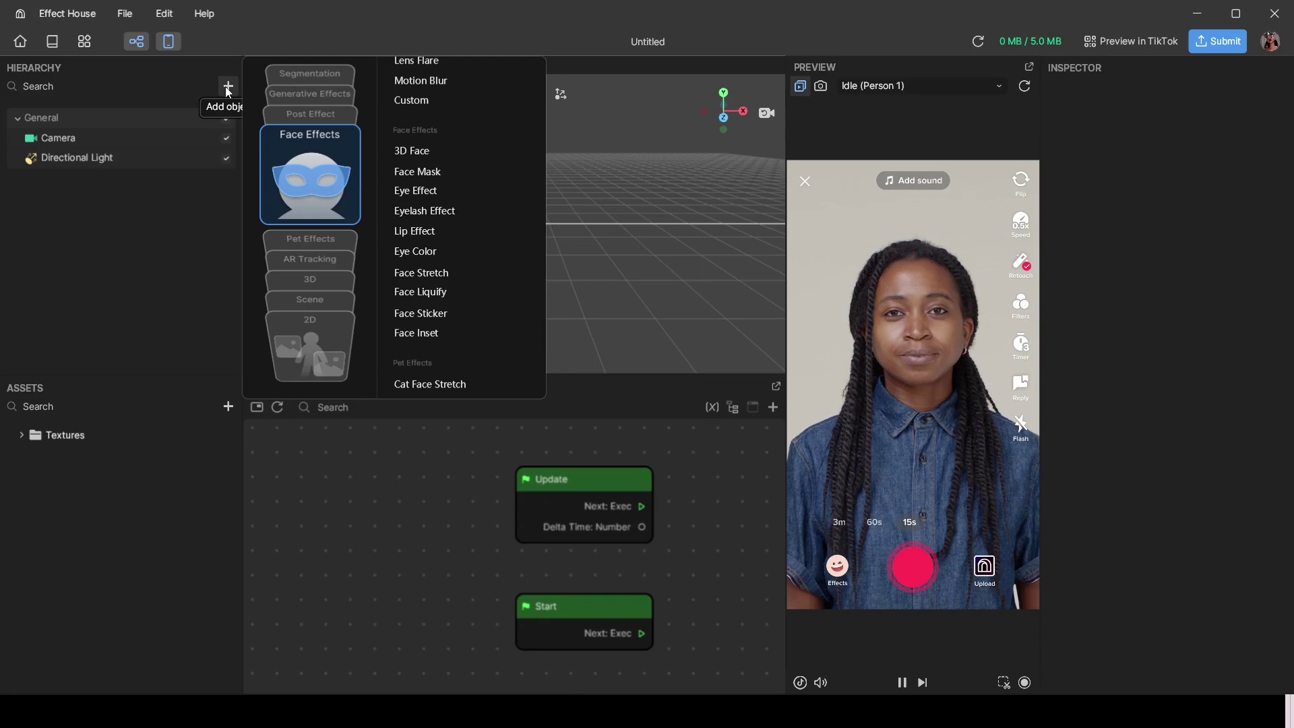
pyautogui.click(122, 242)
pyautogui.rightClick(83, 220)
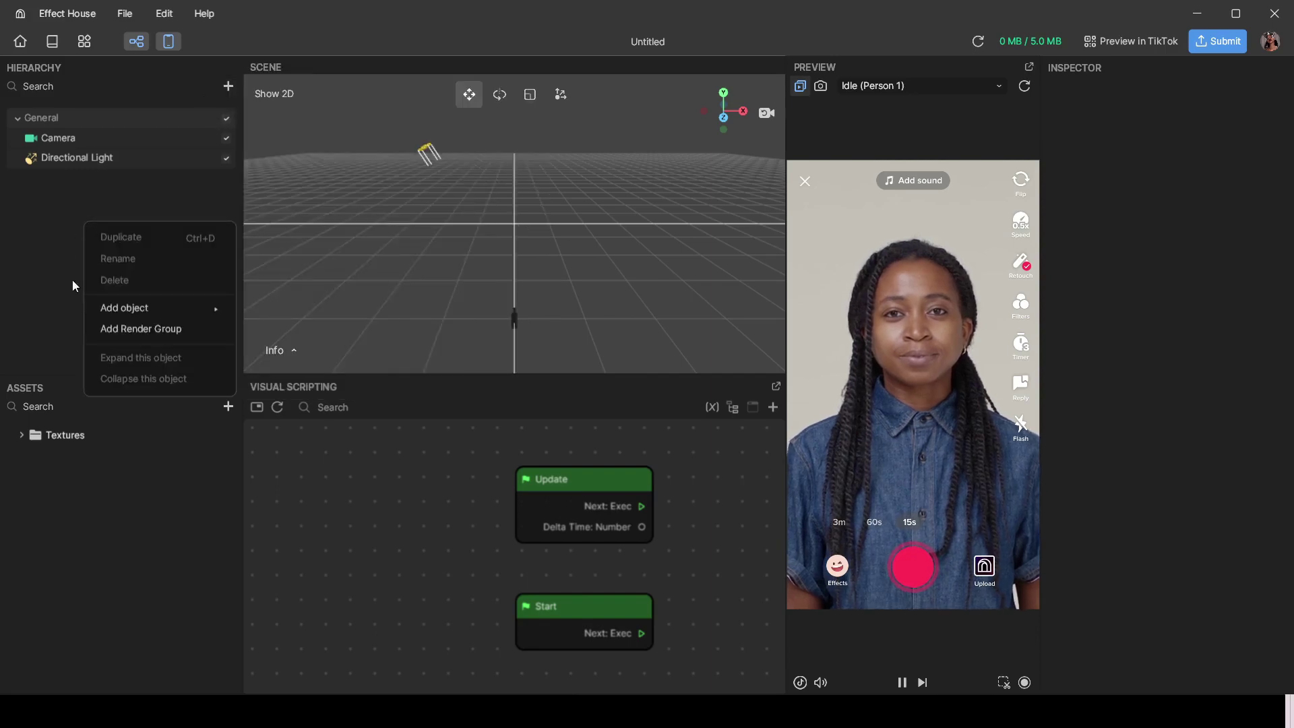
pyautogui.moveTo(115, 308)
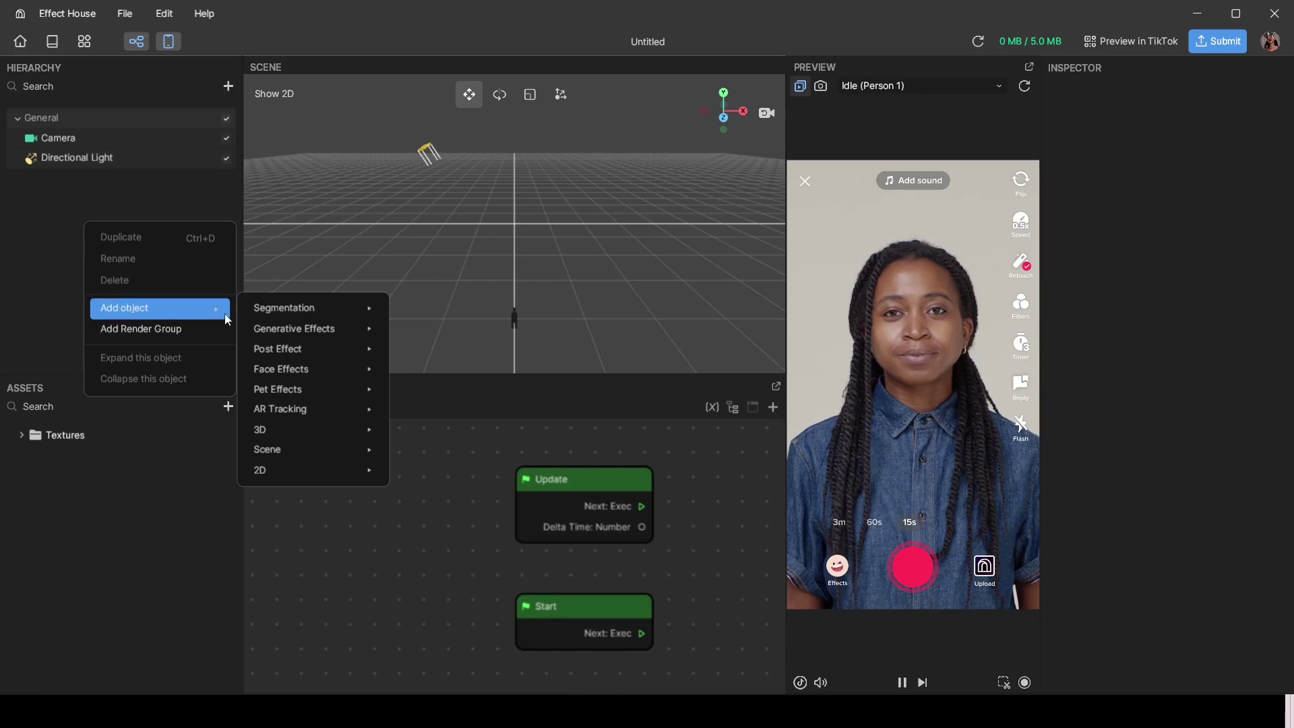
pyautogui.moveTo(307, 466)
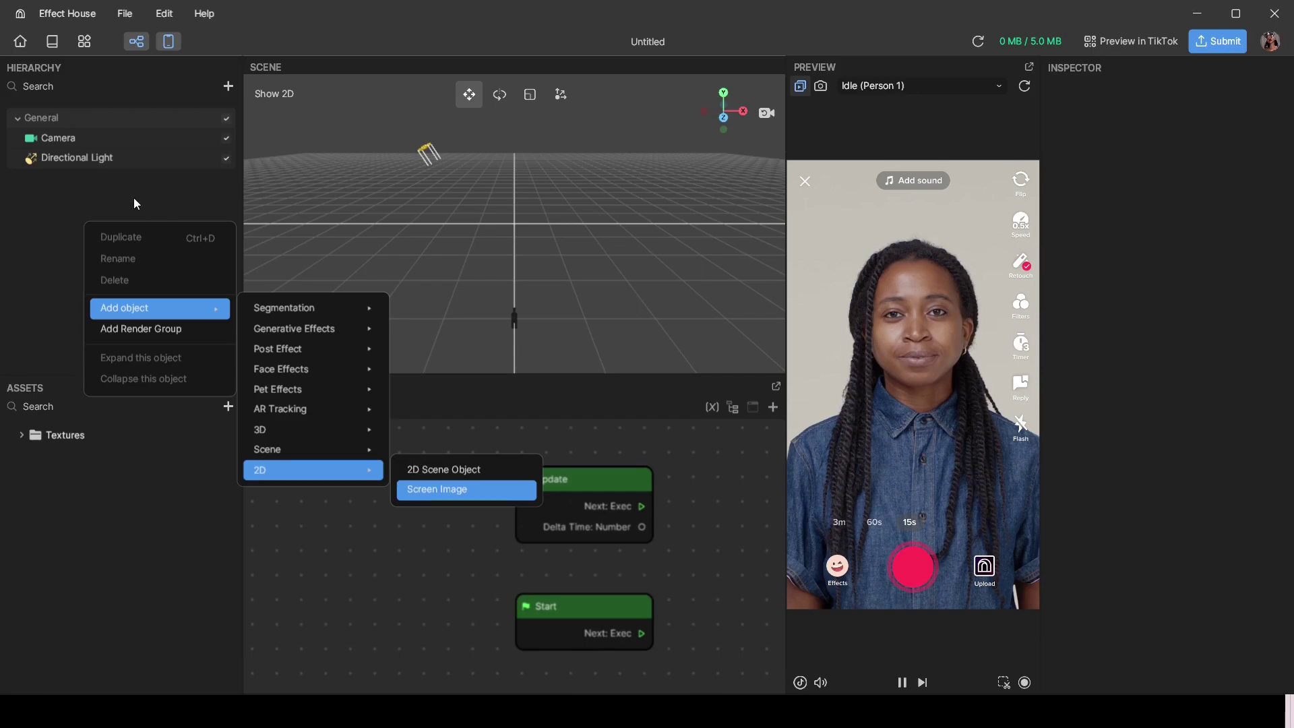
pyautogui.press('Return')
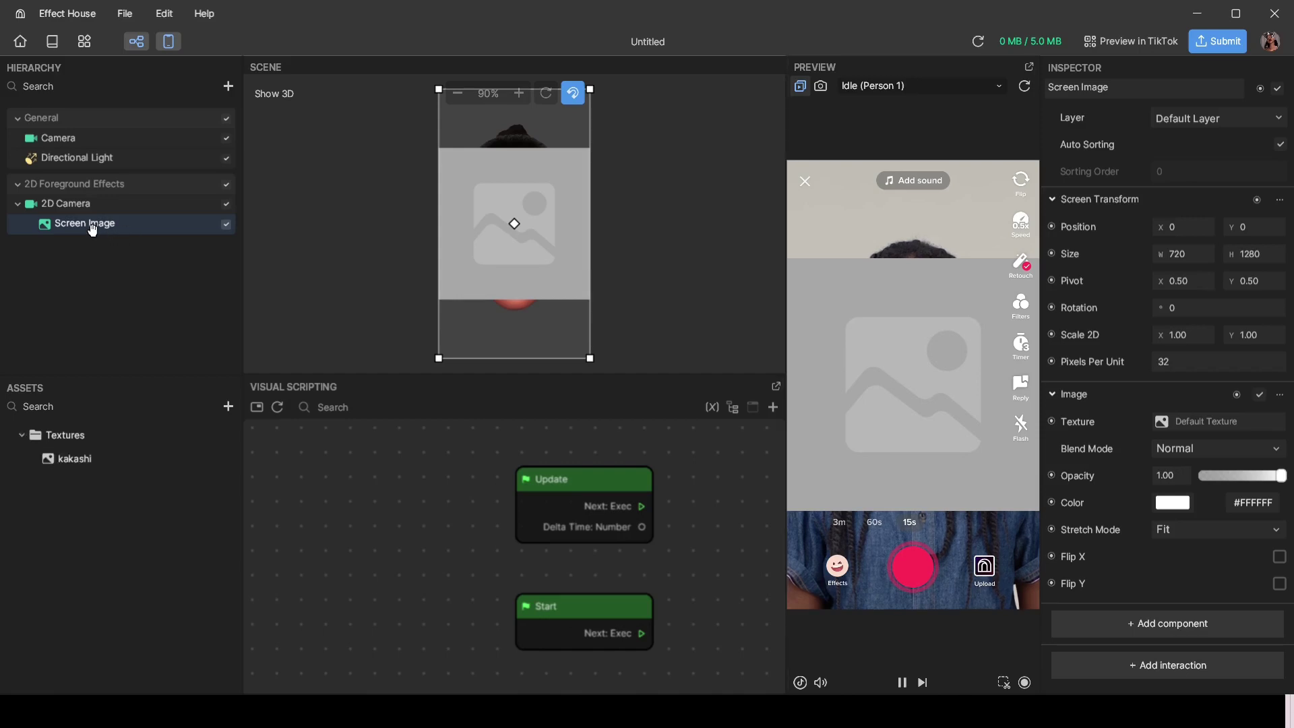
# Step: Toggle the visibility of the Screen Image and the 2D Foreground Effects group off and on, and collapse and re-expand the group
pyautogui.click(227, 225)
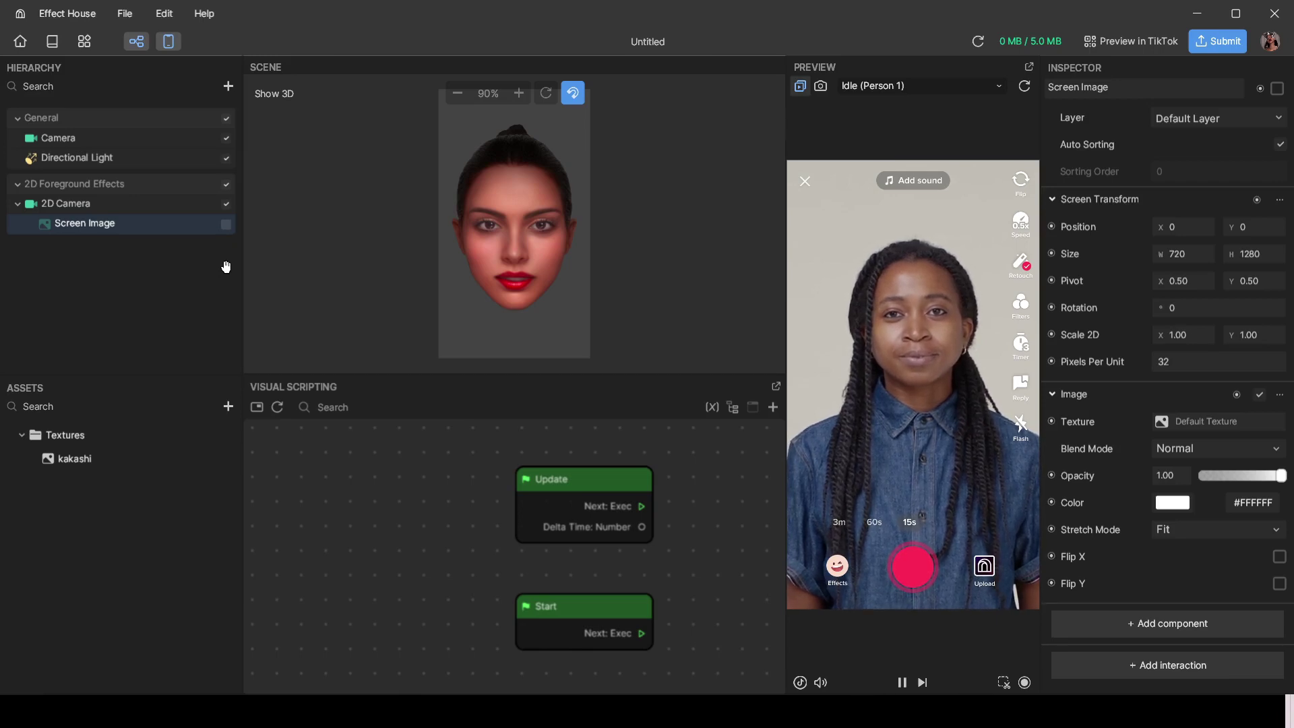
pyautogui.click(227, 224)
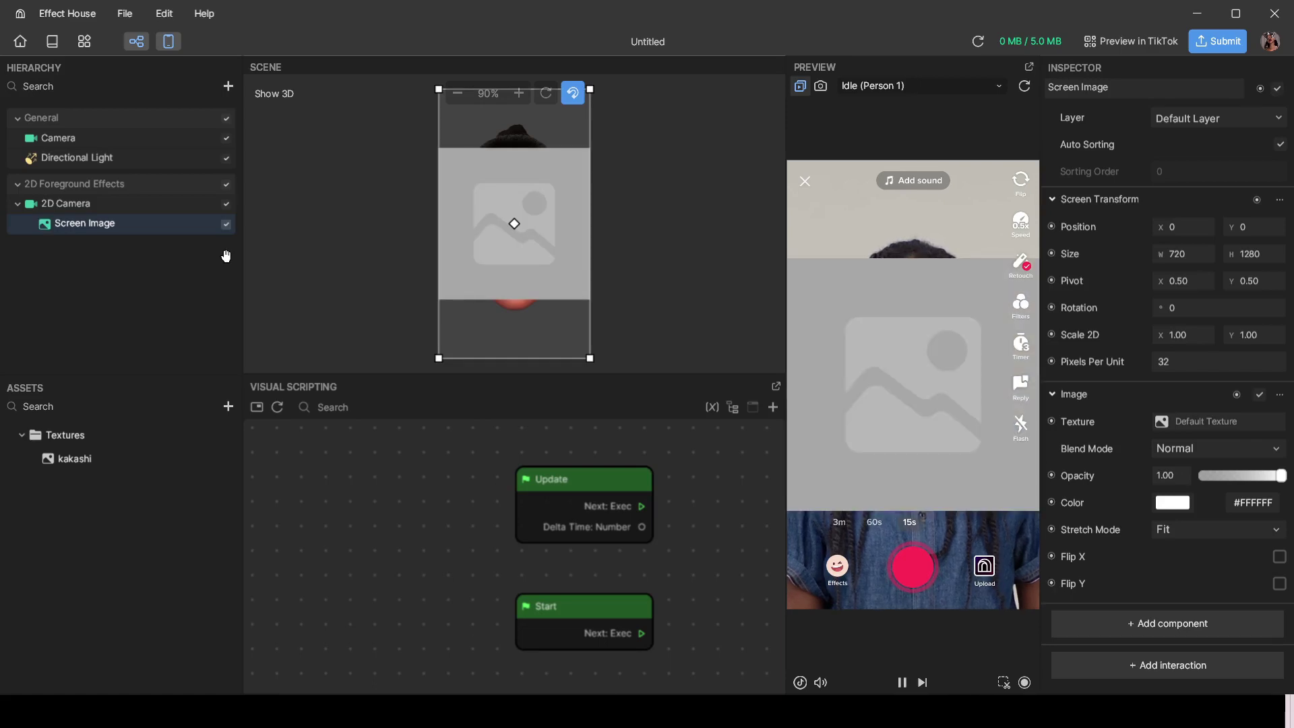
pyautogui.click(226, 186)
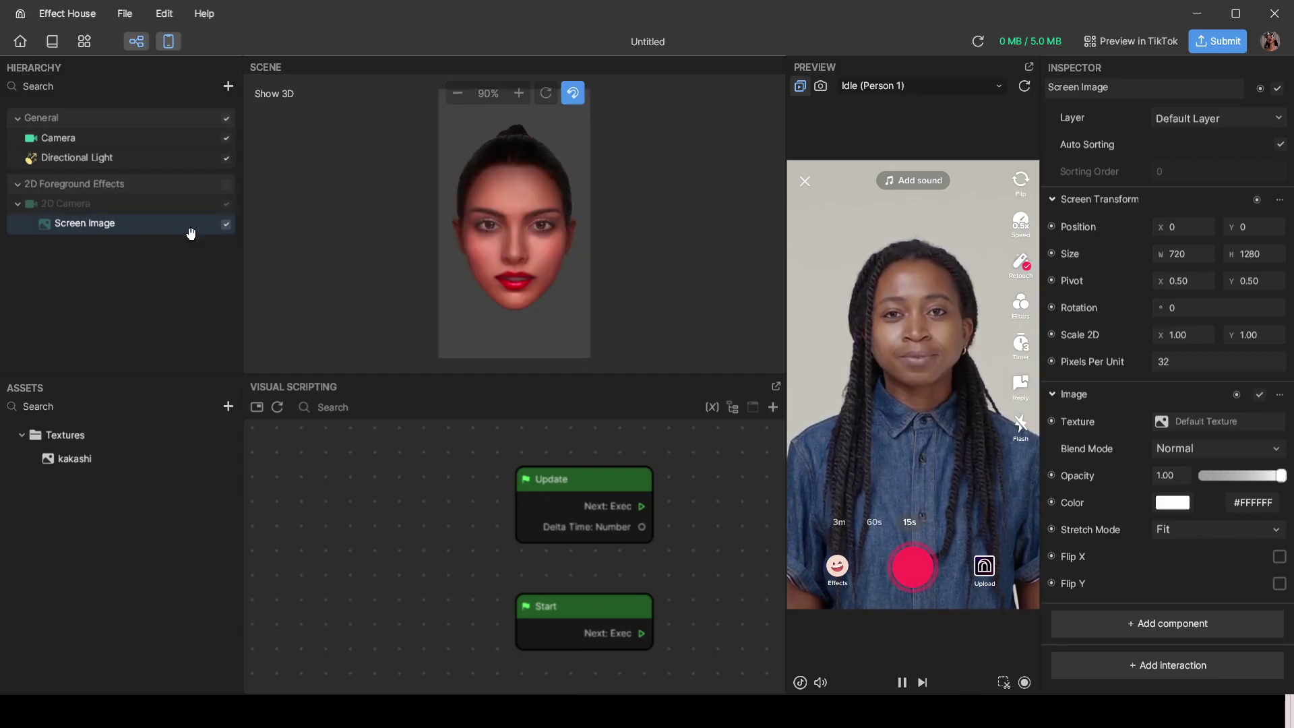
pyautogui.click(226, 185)
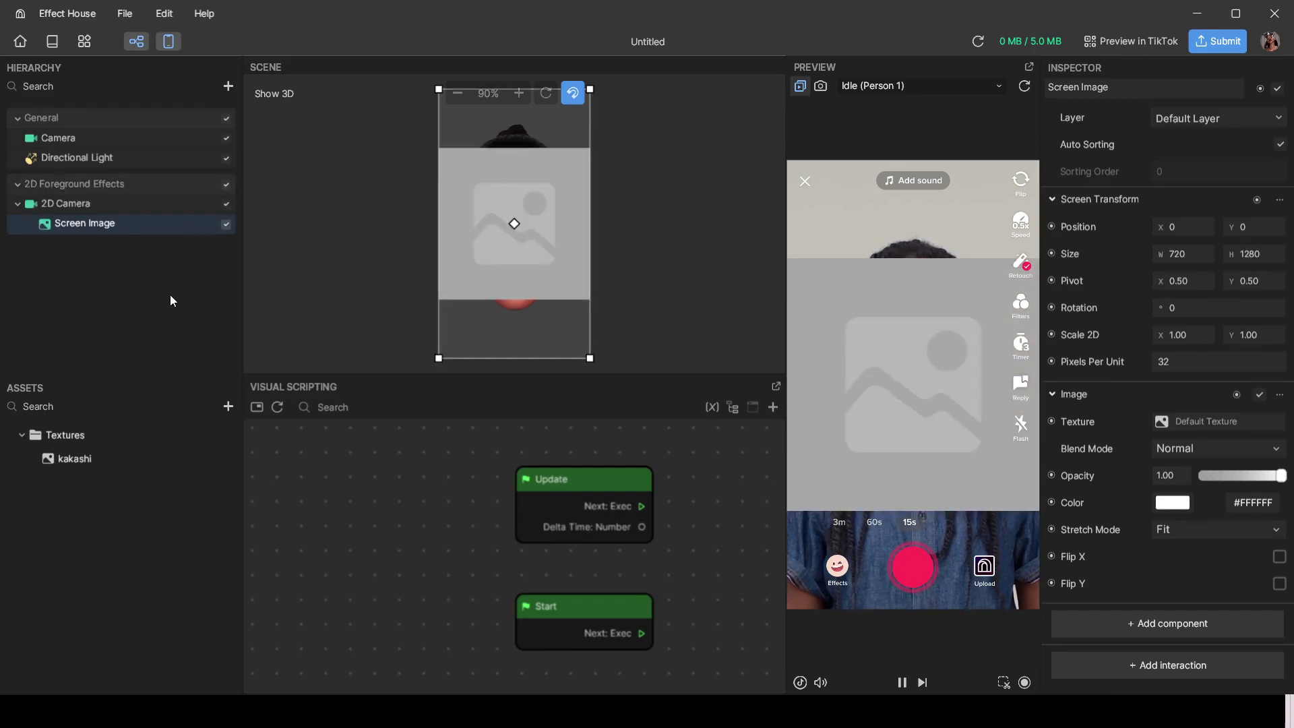
pyautogui.click(18, 184)
pyautogui.click(18, 184)
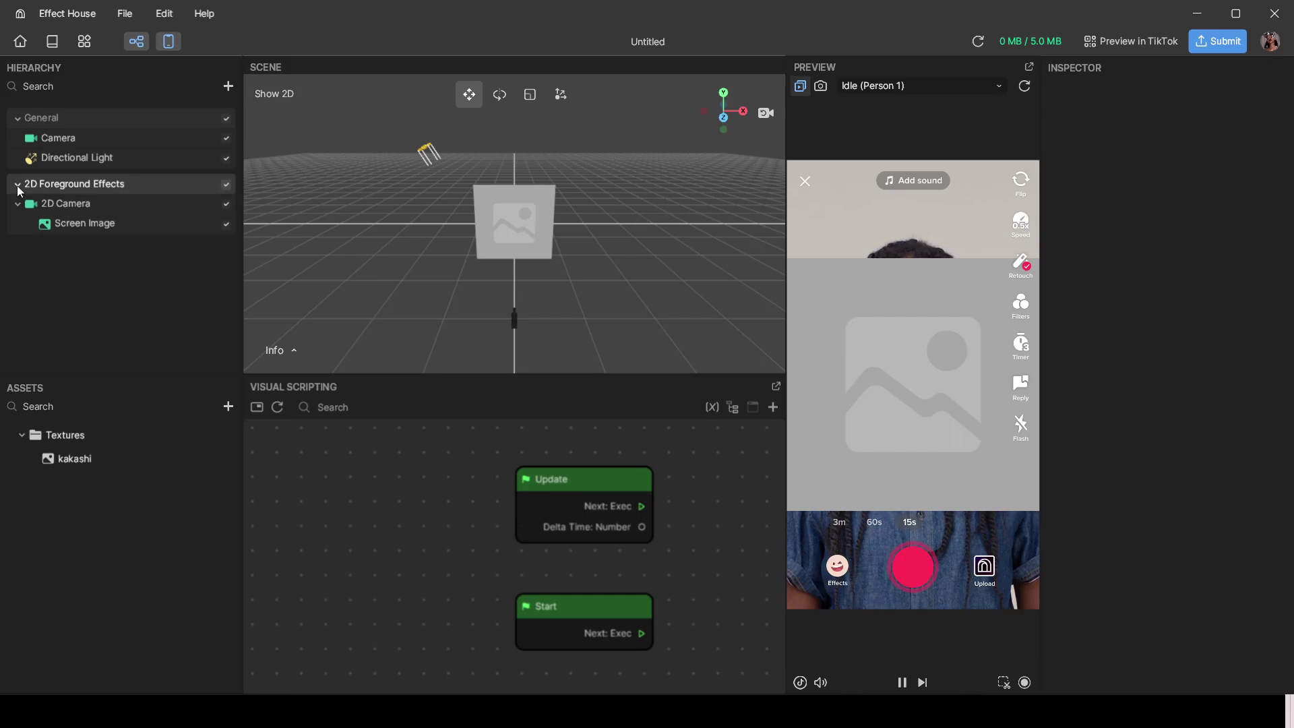
# Step: Delete the 2D Foreground Effects group and undo the deletion
pyautogui.rightClick(104, 188)
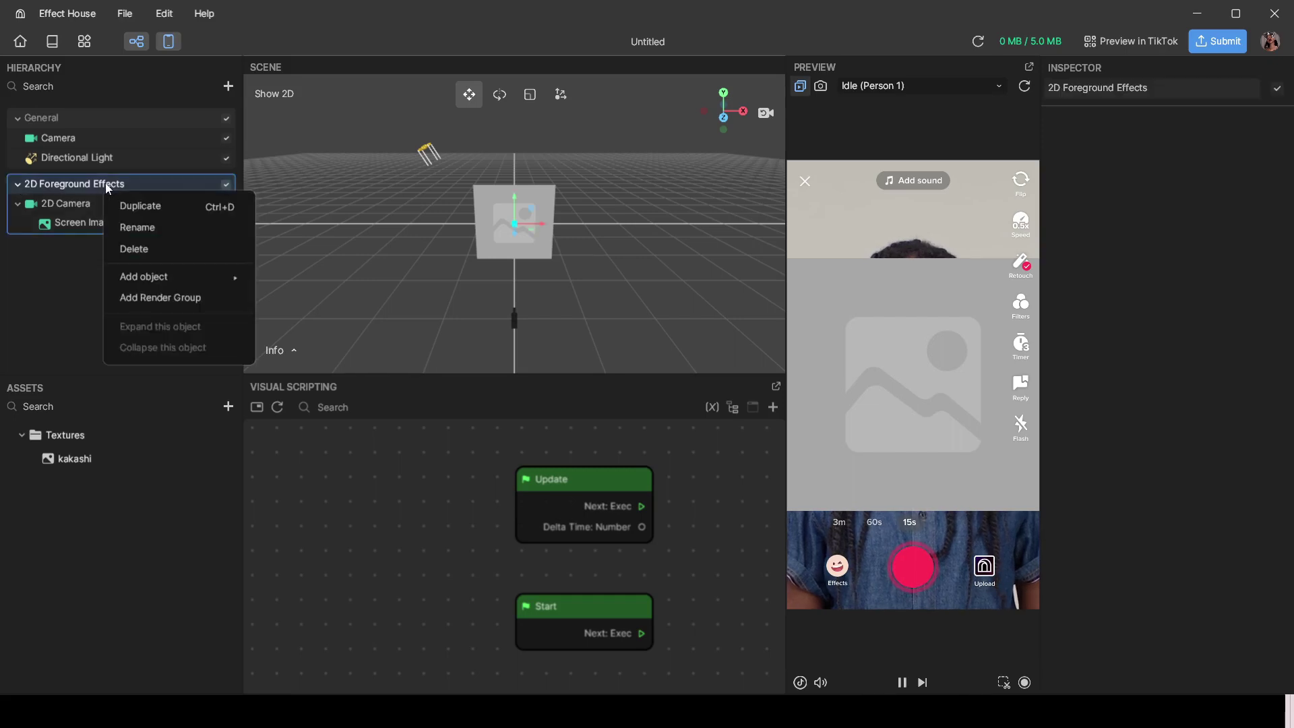
pyautogui.click(134, 250)
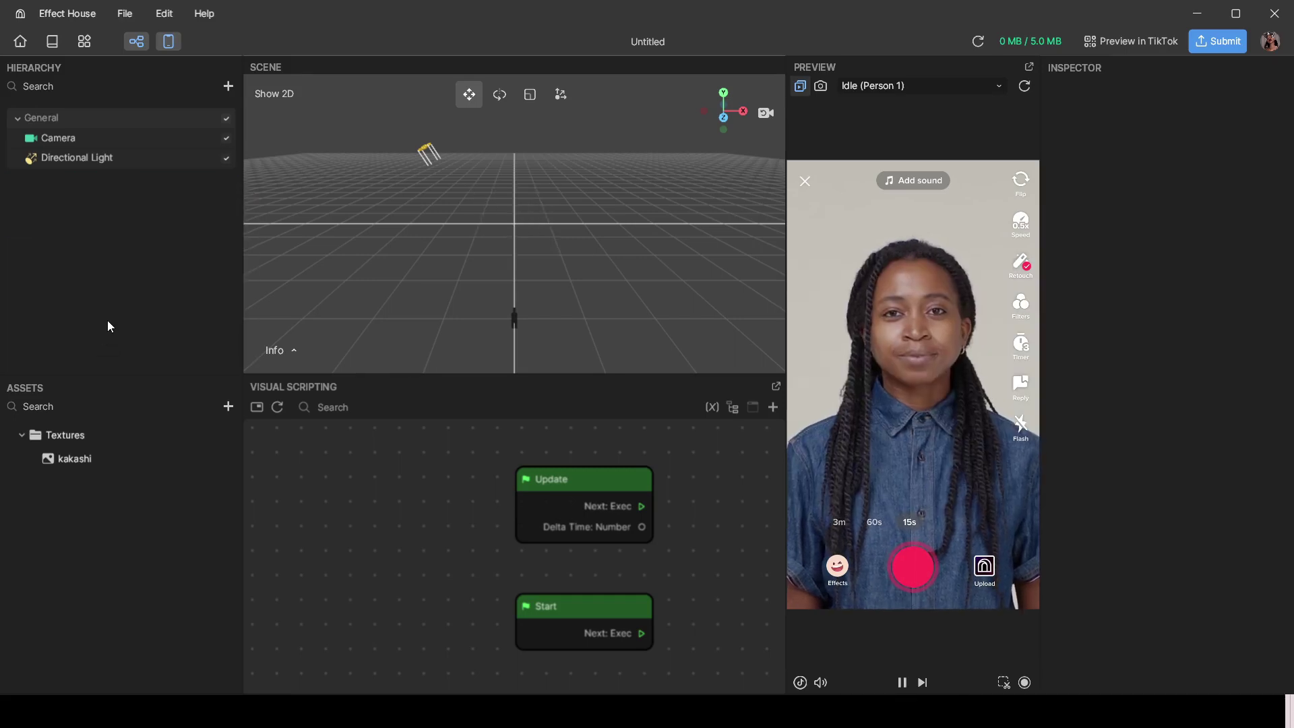
pyautogui.rightClick(74, 263)
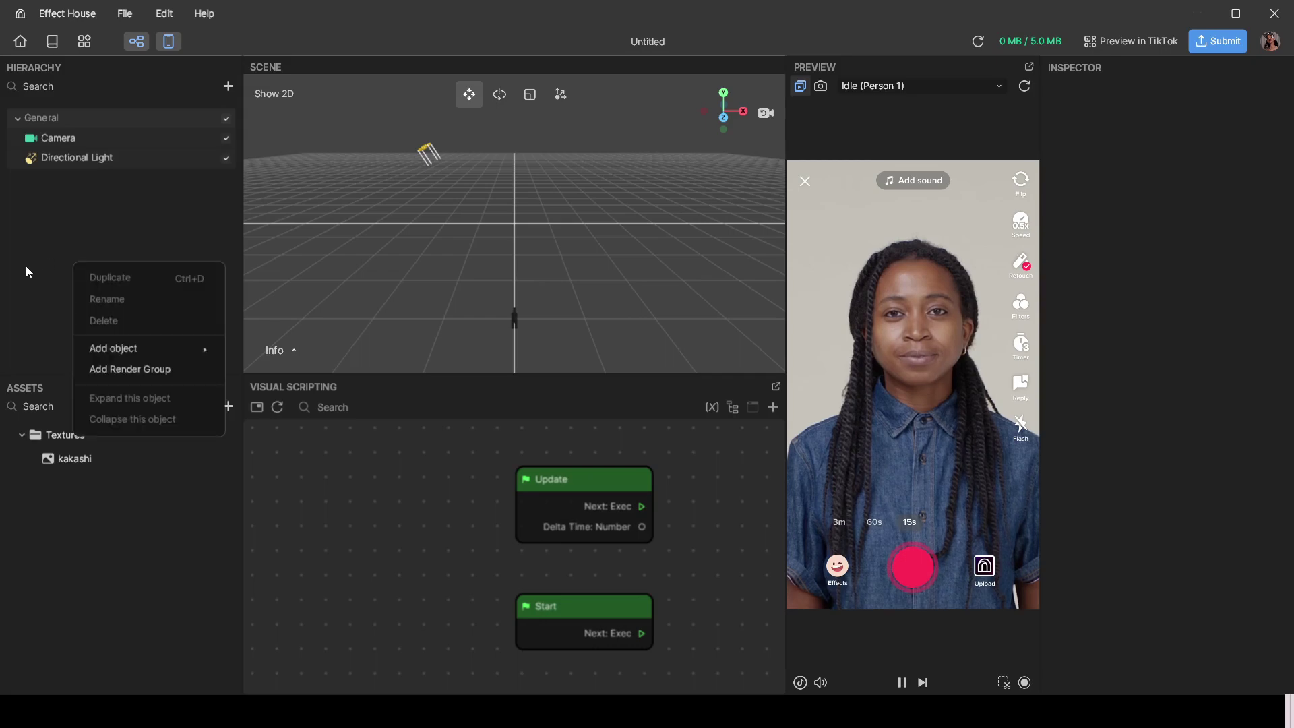
pyautogui.hotkey('ctrl', 'z')
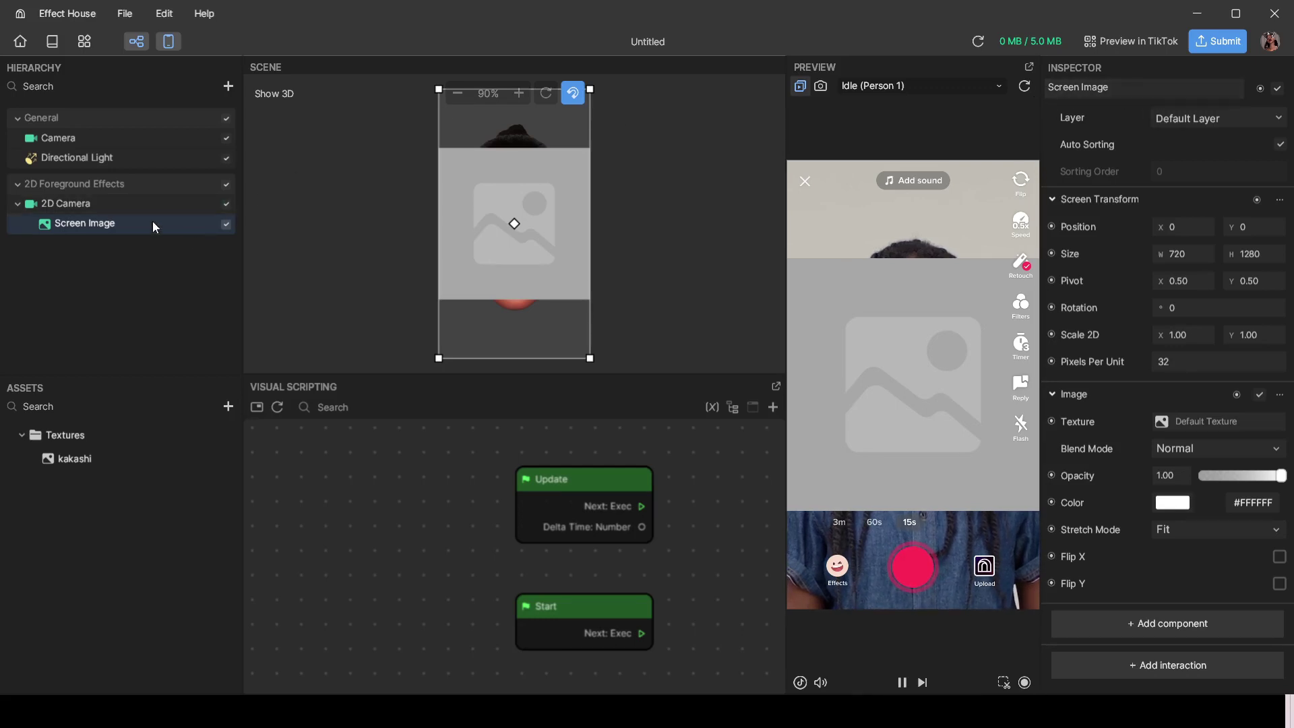
# Step: Compare the properties of the 2D Camera, the main Camera and the Screen Image
pyautogui.click(108, 204)
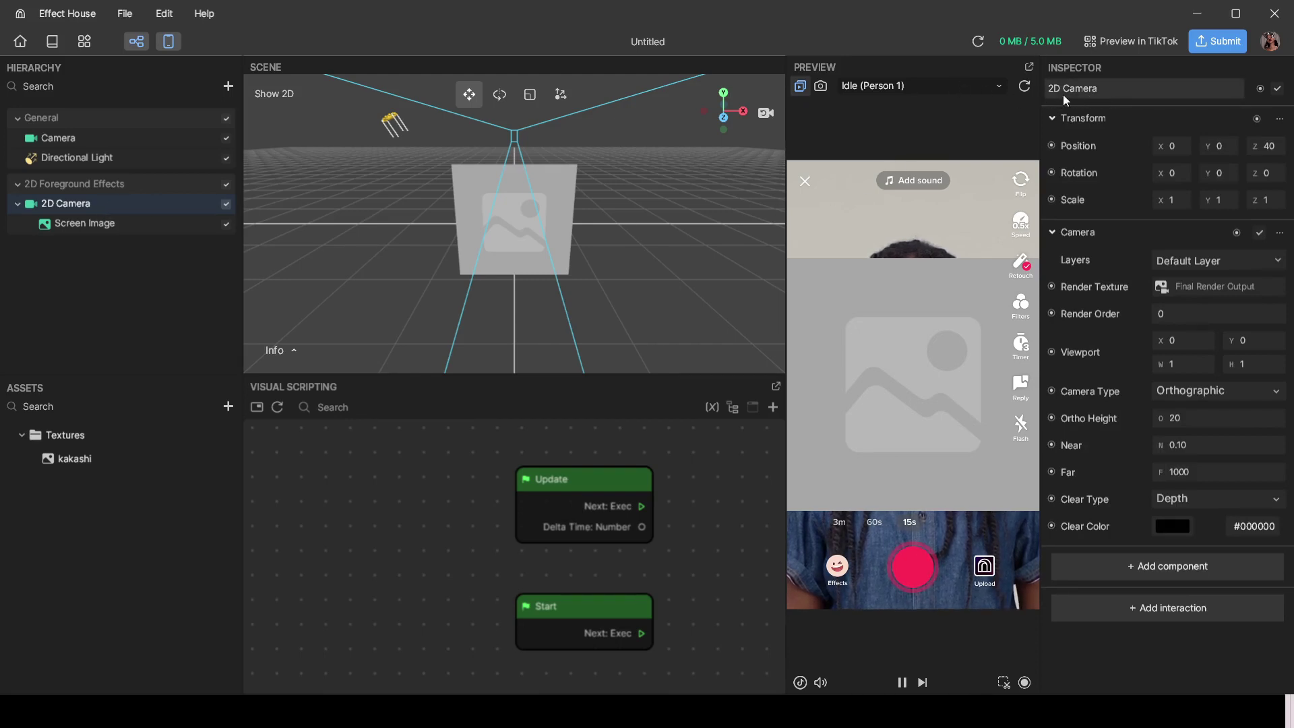
pyautogui.click(102, 139)
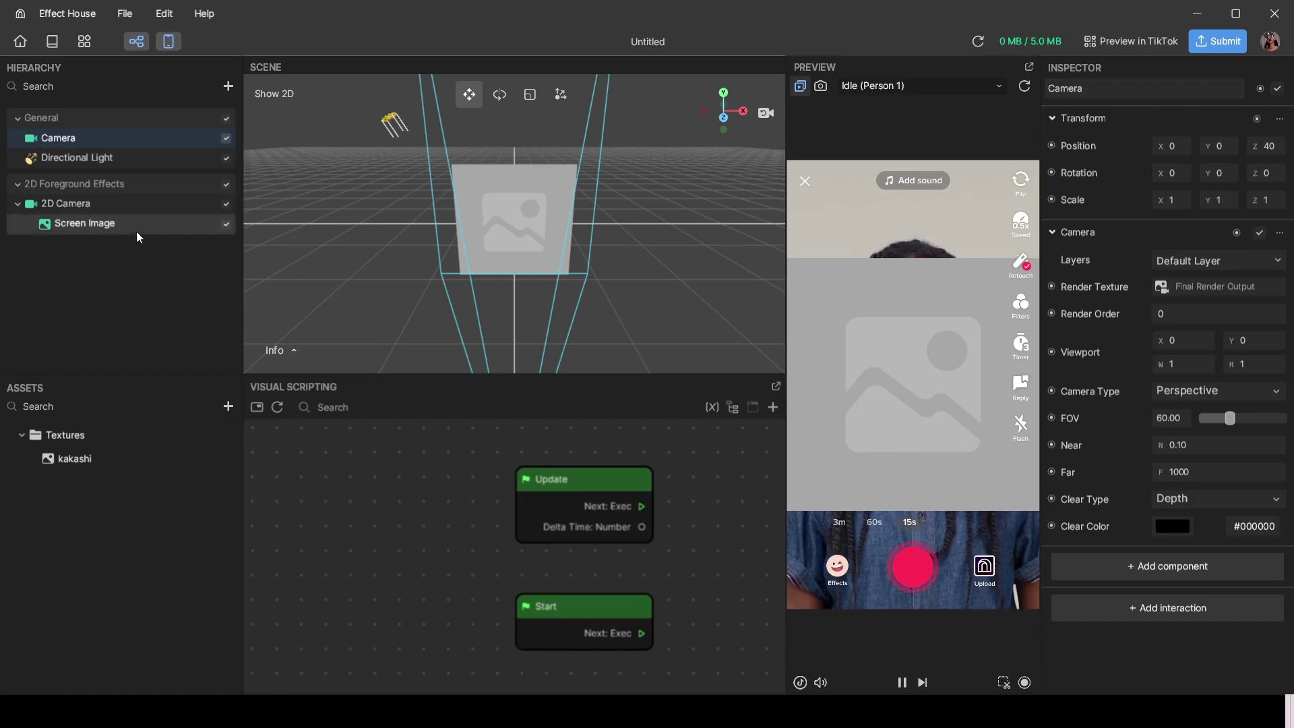
pyautogui.click(115, 225)
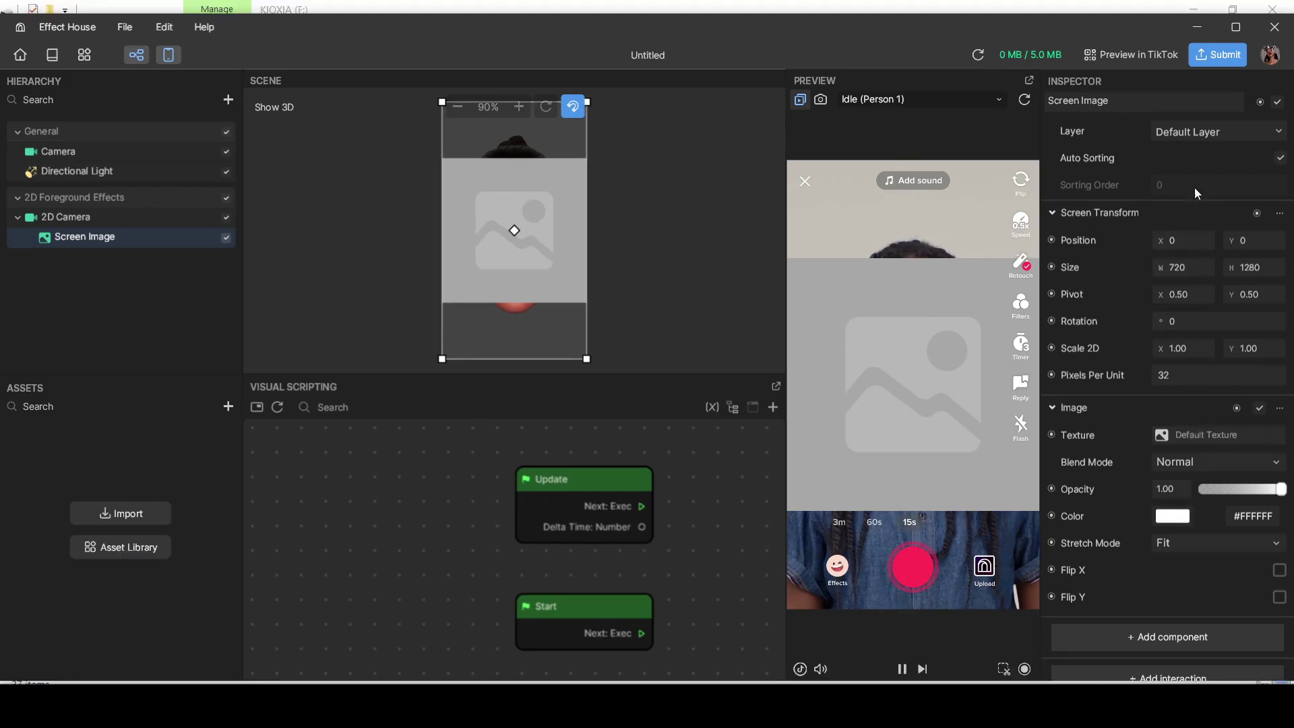
# Step: Review the layer options of the Screen Image and the 2D Camera, and collapse the 2D Camera's Camera component
pyautogui.click(1208, 125)
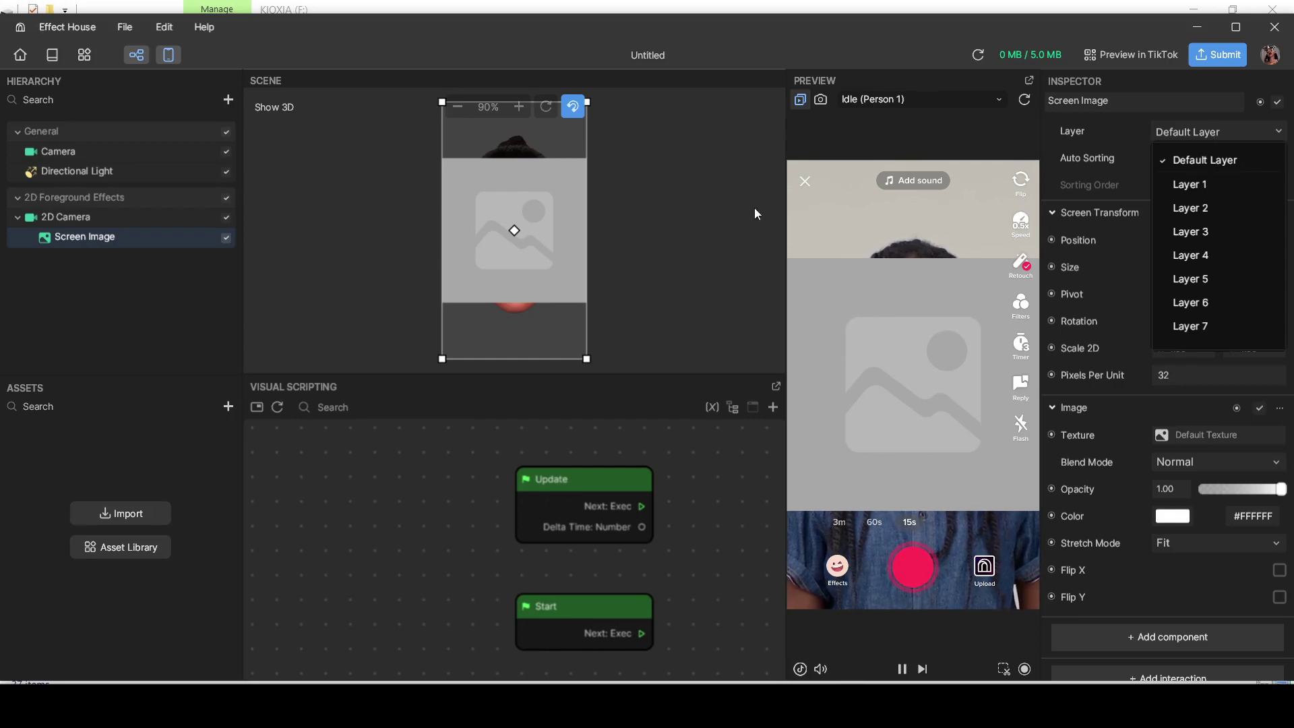
pyautogui.click(175, 220)
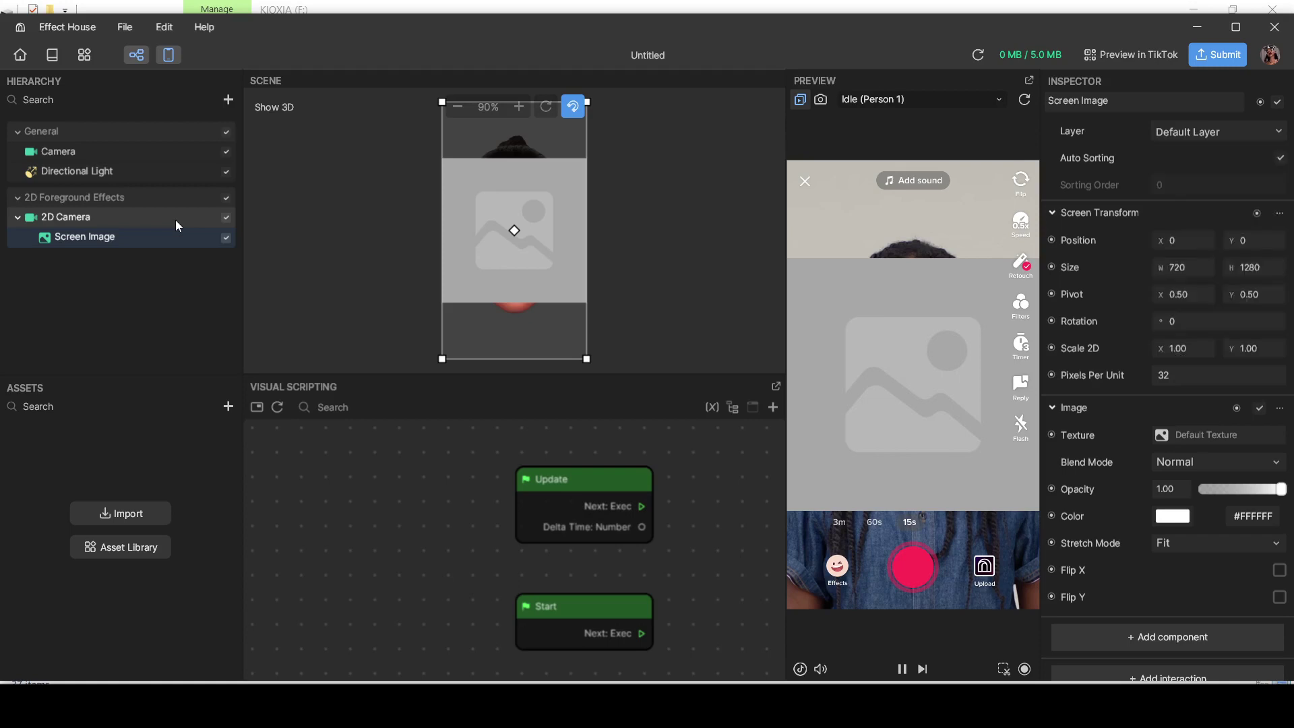
pyautogui.click(176, 219)
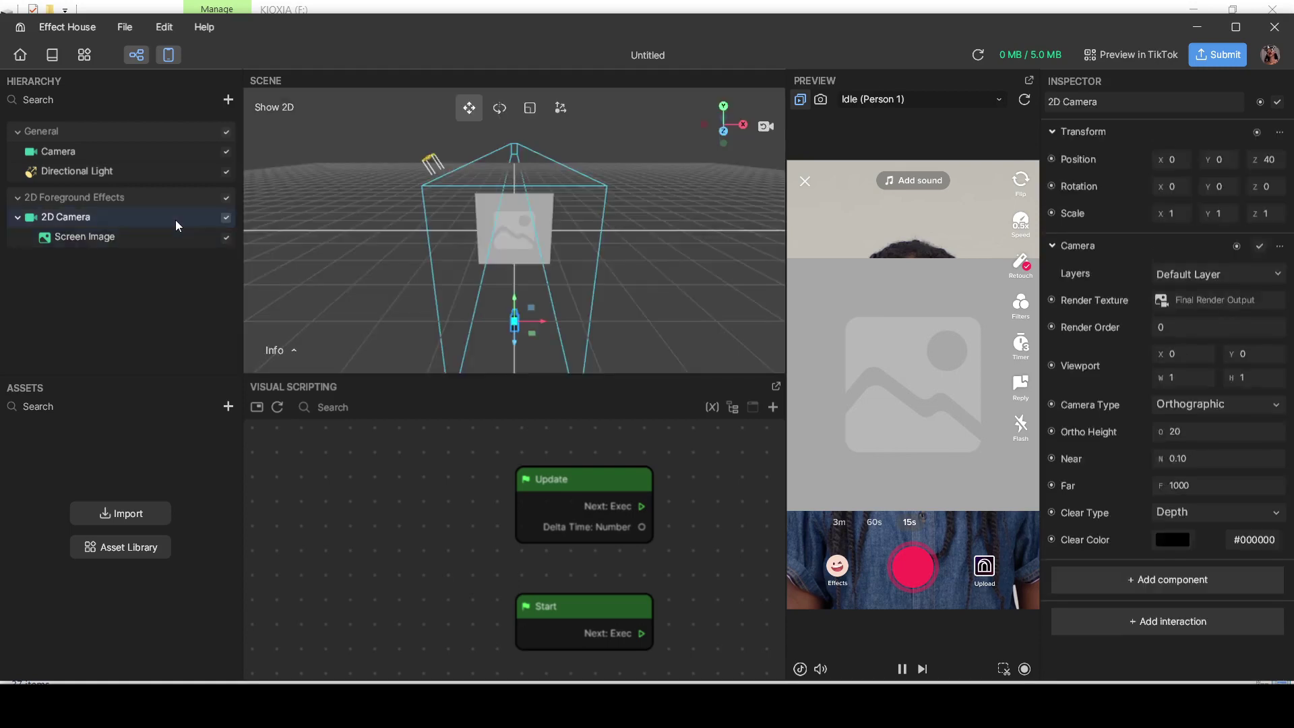
pyautogui.click(1182, 274)
pyautogui.click(1121, 253)
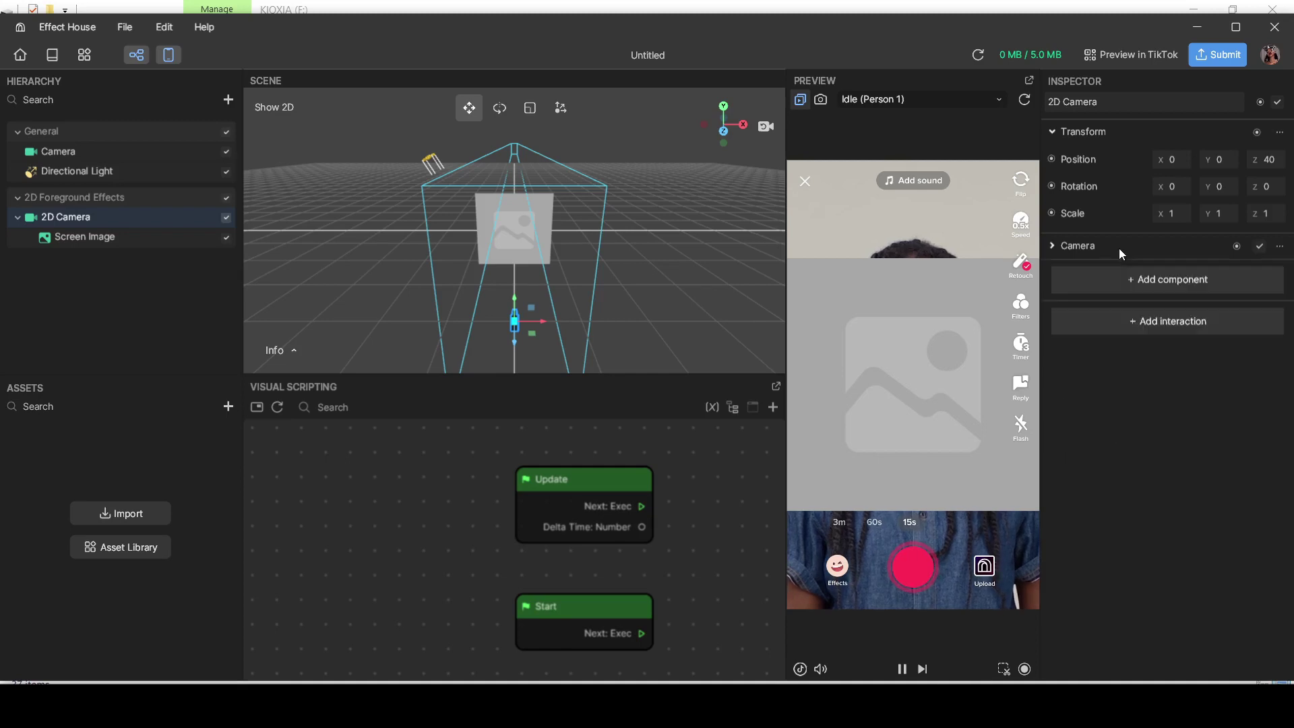
# Step: Assign the Screen Image to Layer 1
pyautogui.click(136, 239)
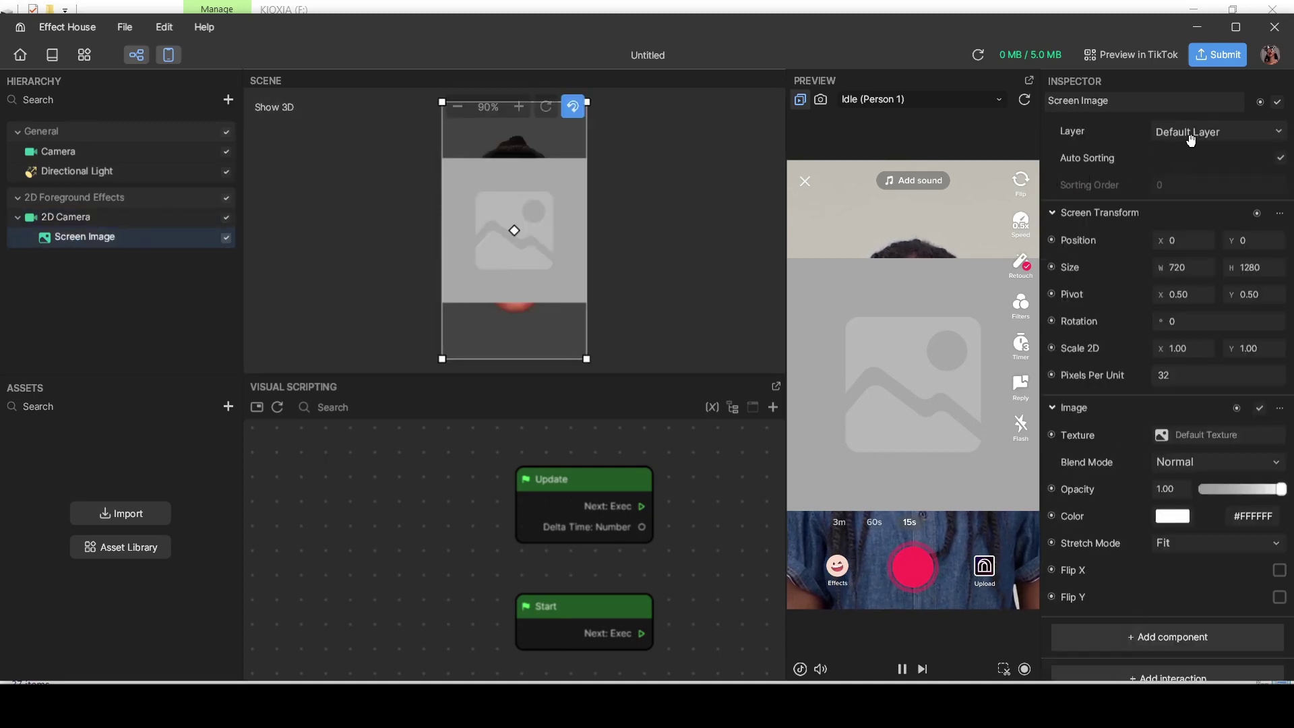
pyautogui.click(1192, 133)
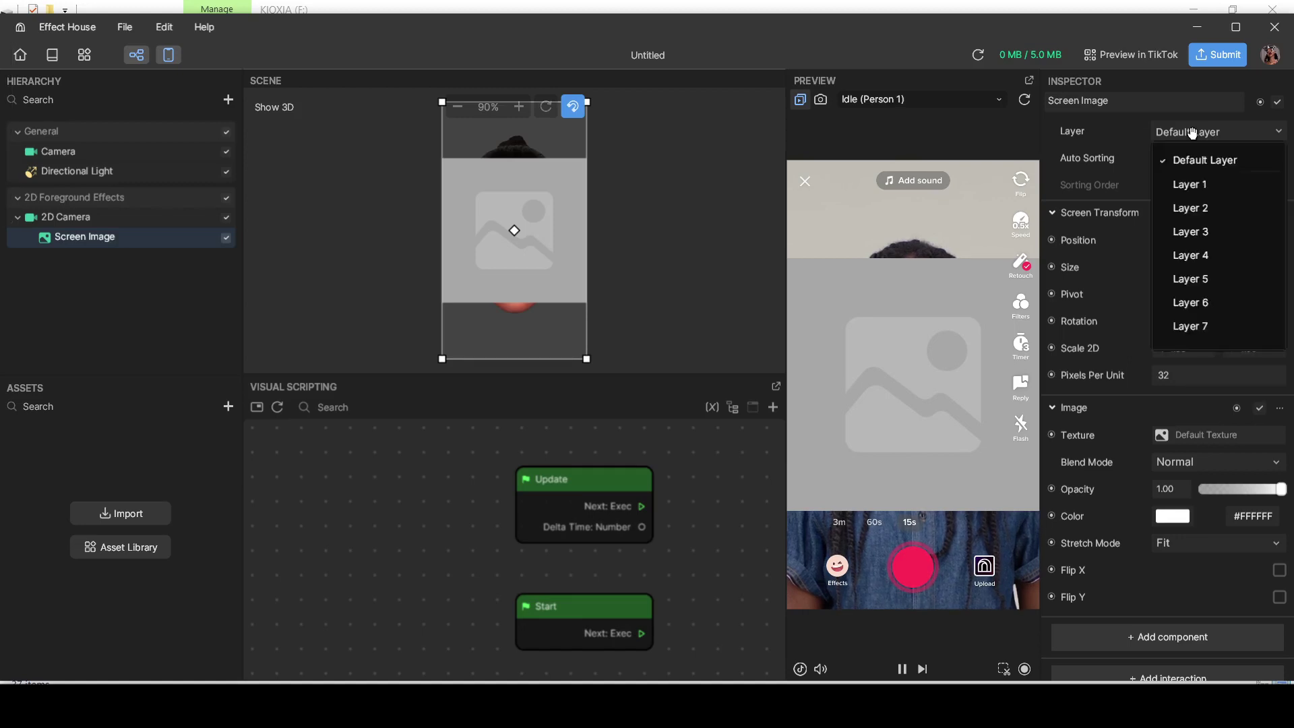
pyautogui.click(1188, 185)
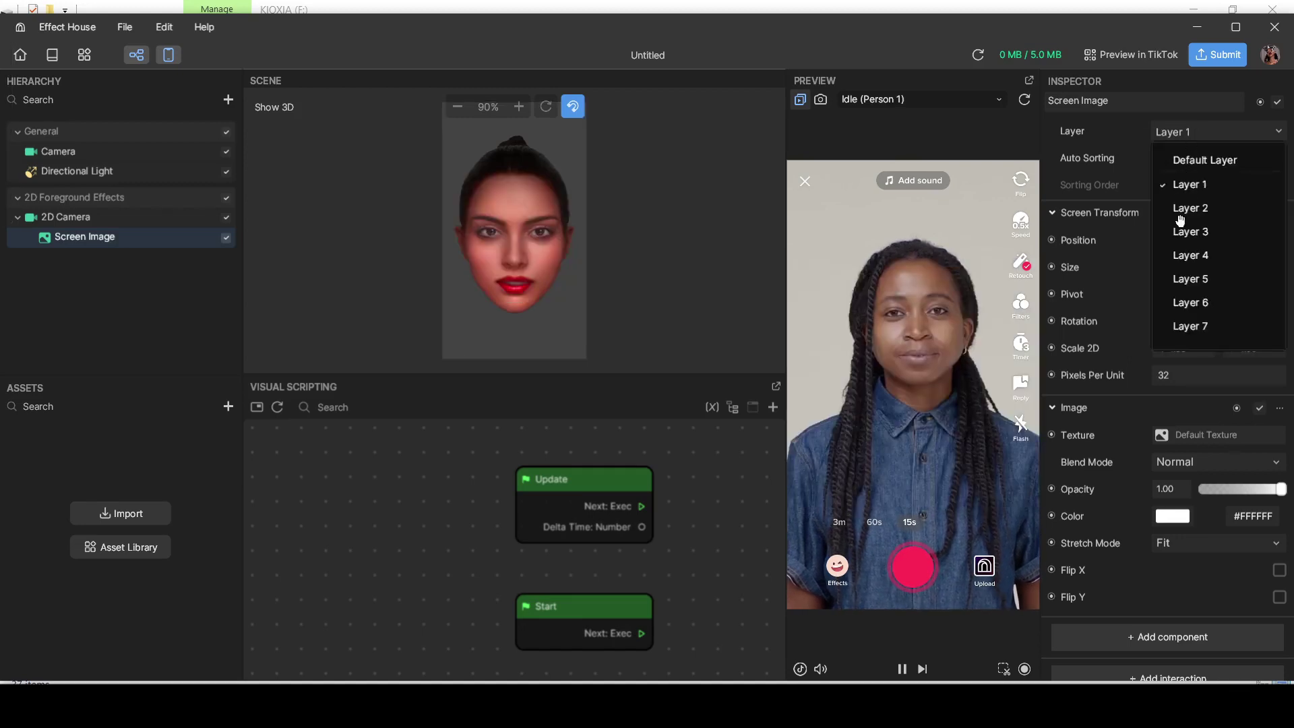
pyautogui.click(1062, 179)
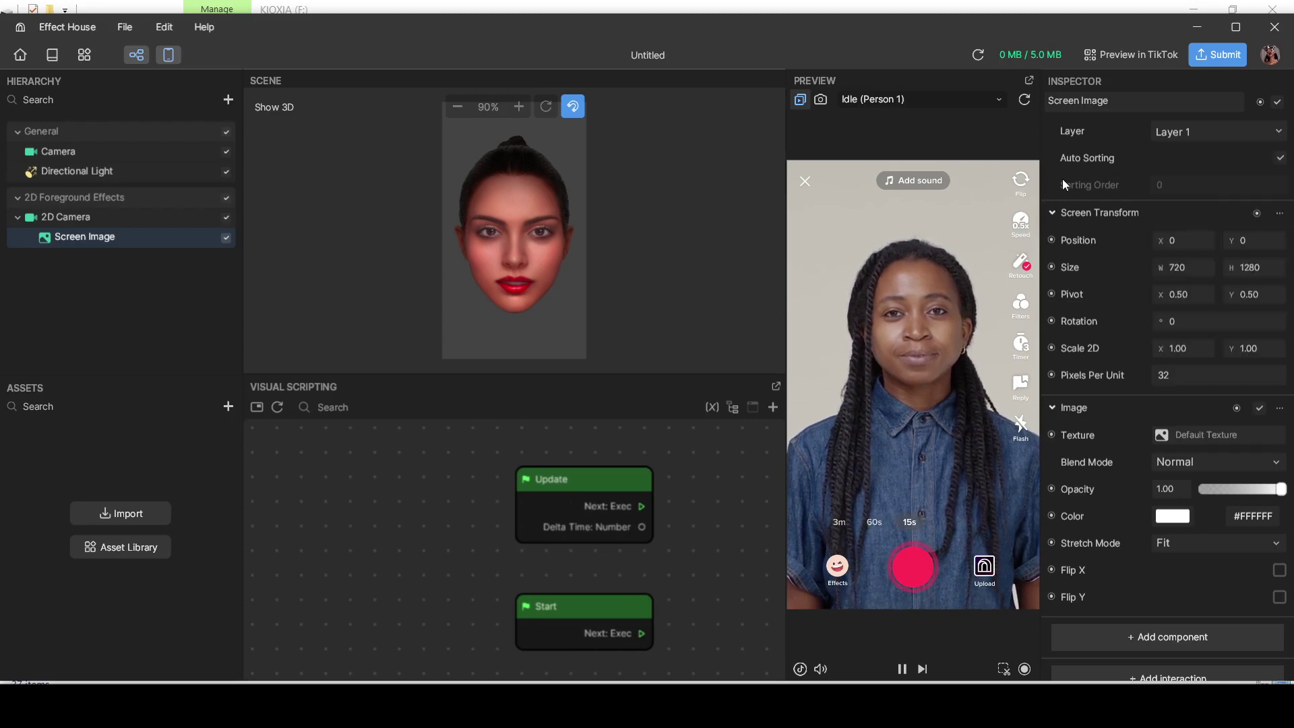
# Step: Add Layer 1 to the layers rendered by the 2D Camera, then remove it again so only Default Layer stays selected
pyautogui.click(121, 221)
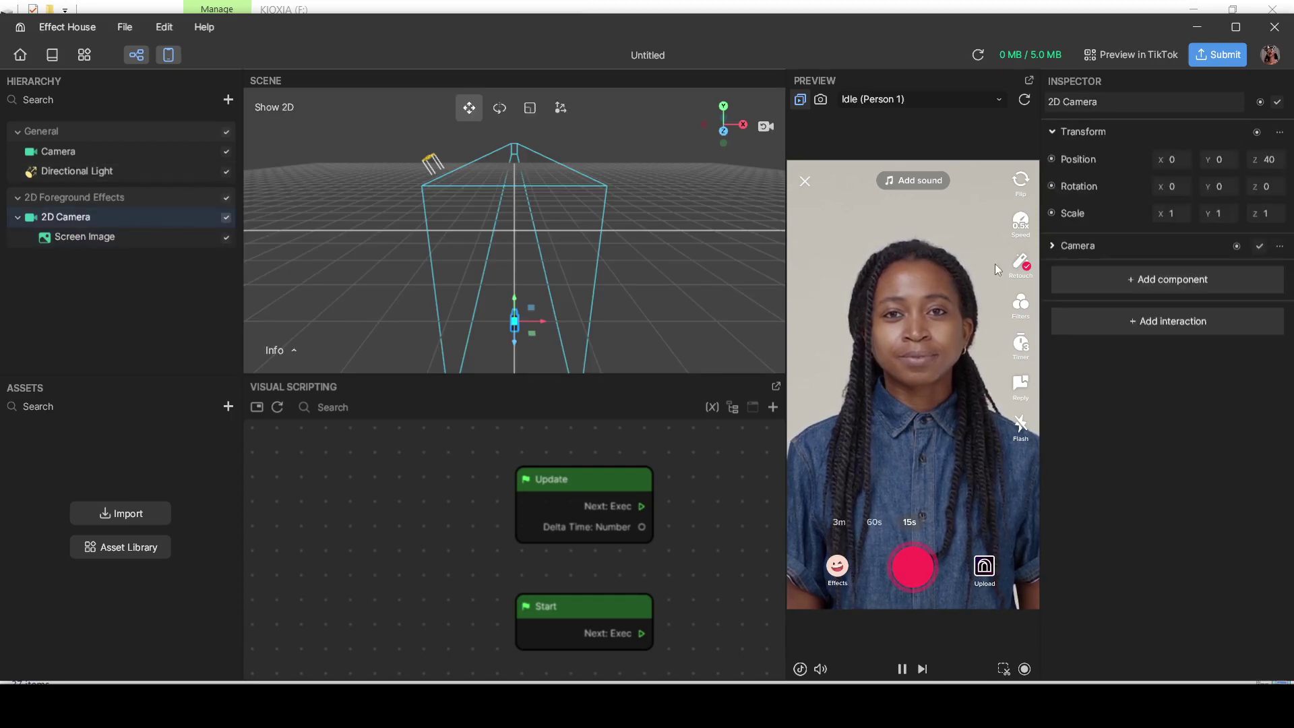
pyautogui.click(1078, 246)
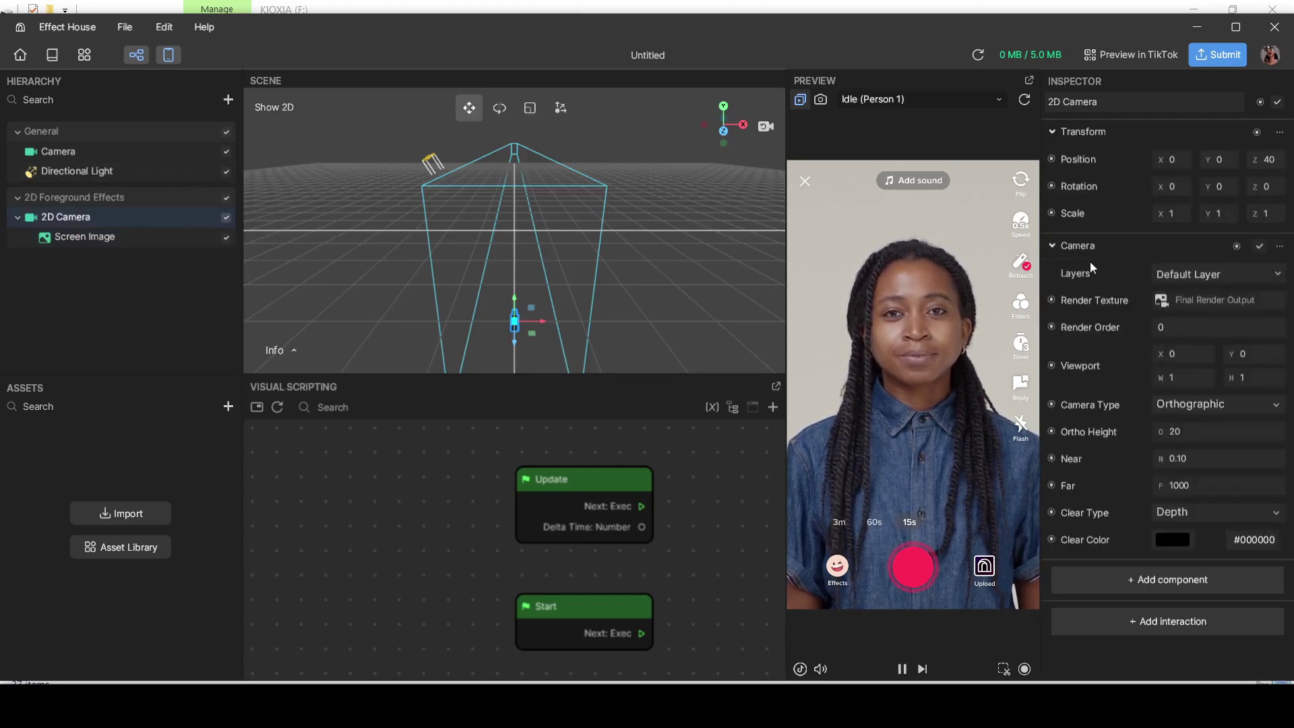
pyautogui.click(1186, 274)
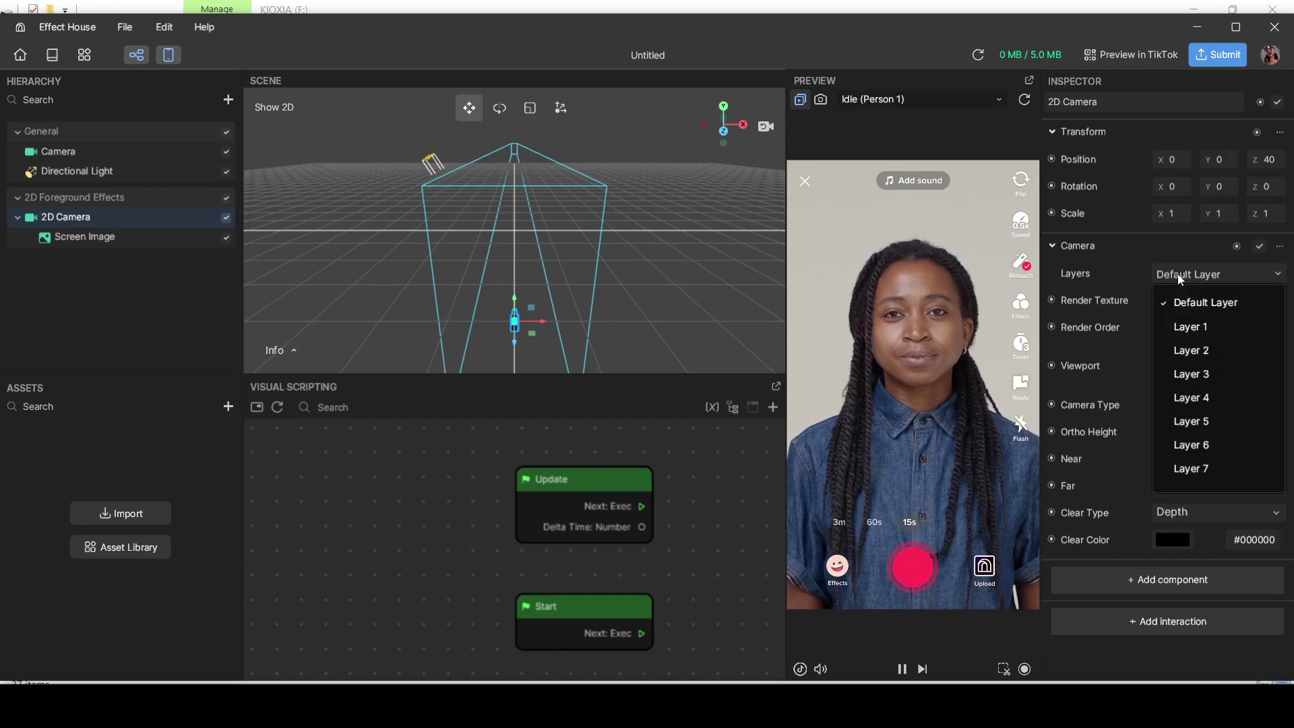
pyautogui.click(1187, 327)
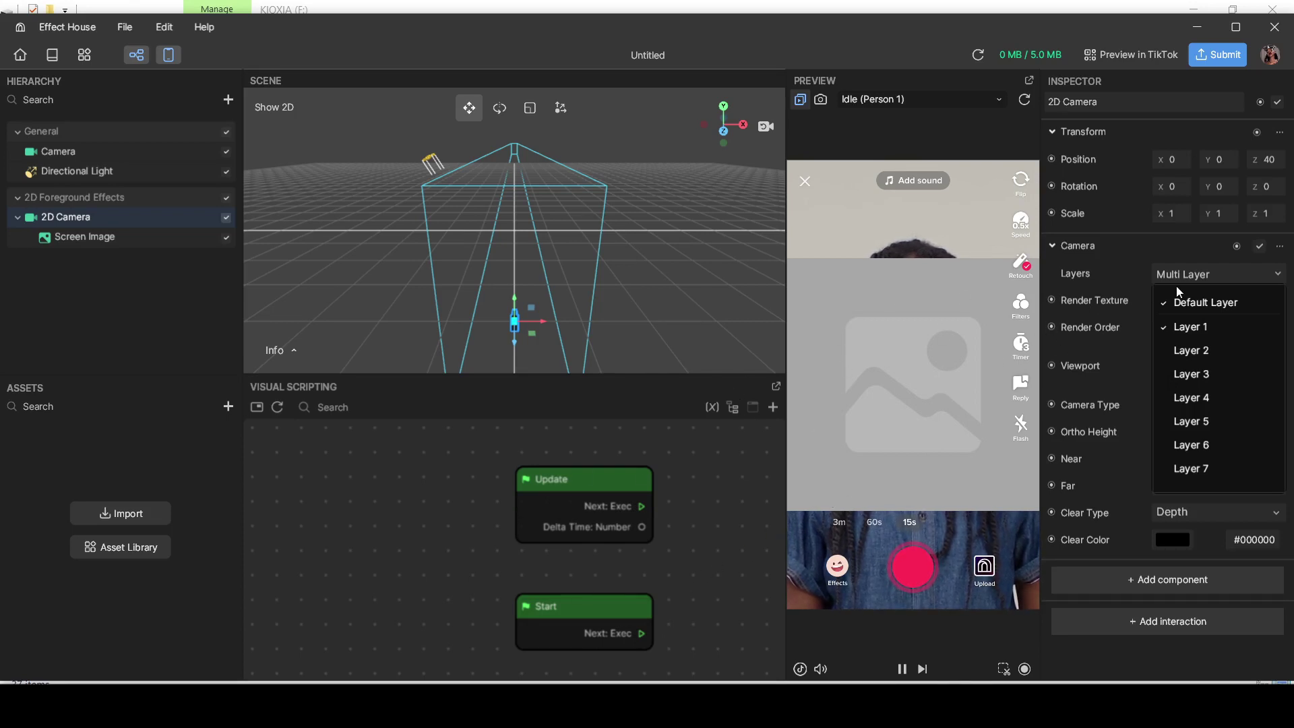
pyautogui.click(1166, 326)
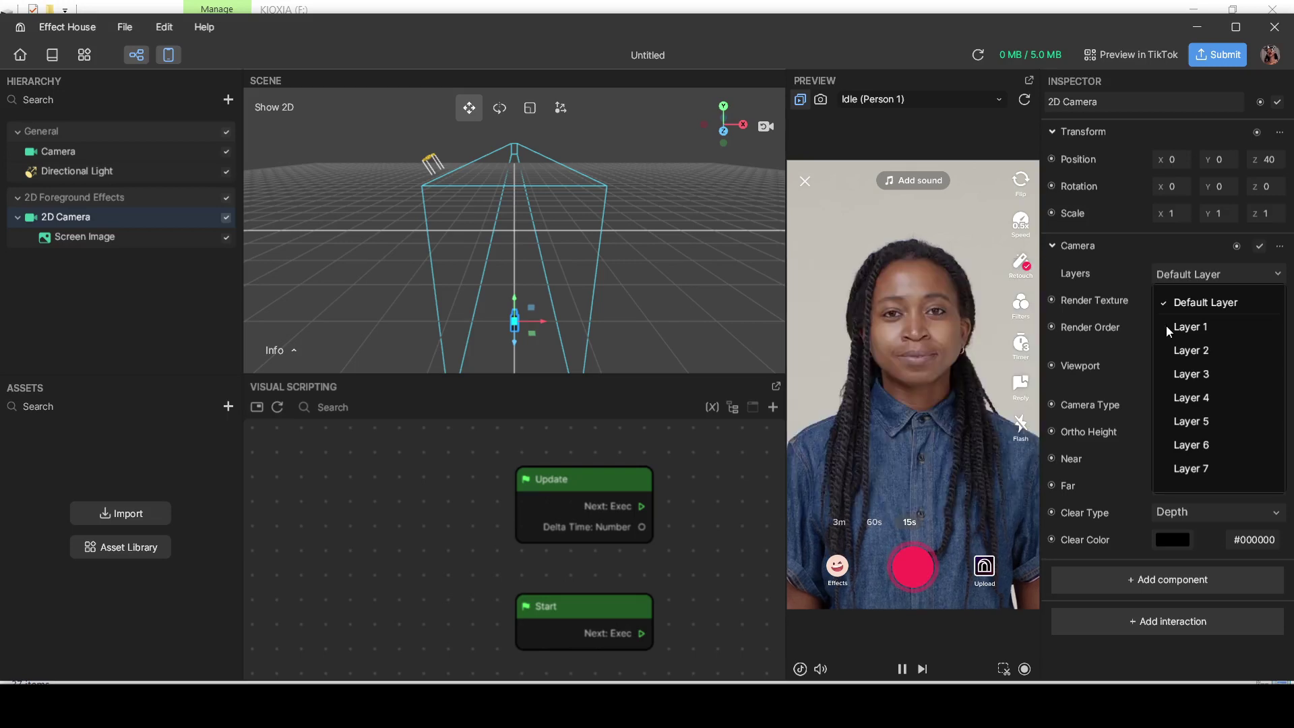
# Step: Assign the Screen Image back to Default Layer
pyautogui.click(93, 240)
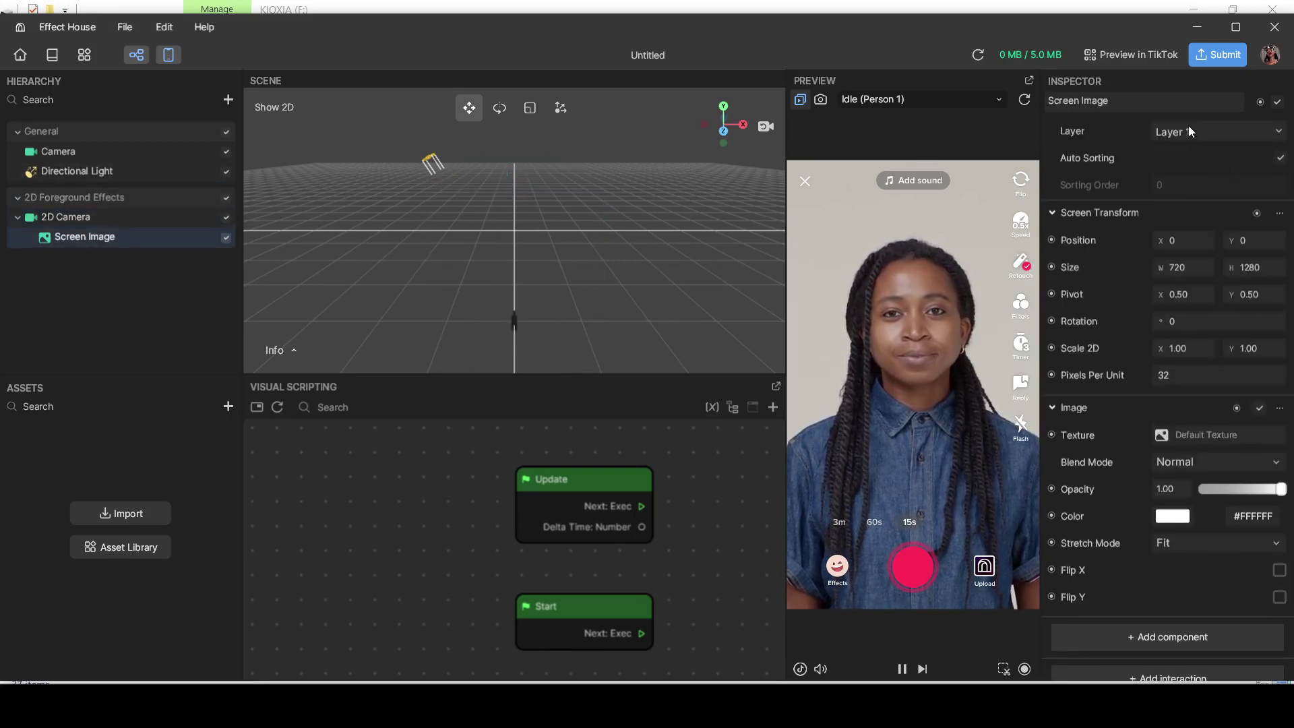
pyautogui.click(1187, 127)
pyautogui.click(1188, 159)
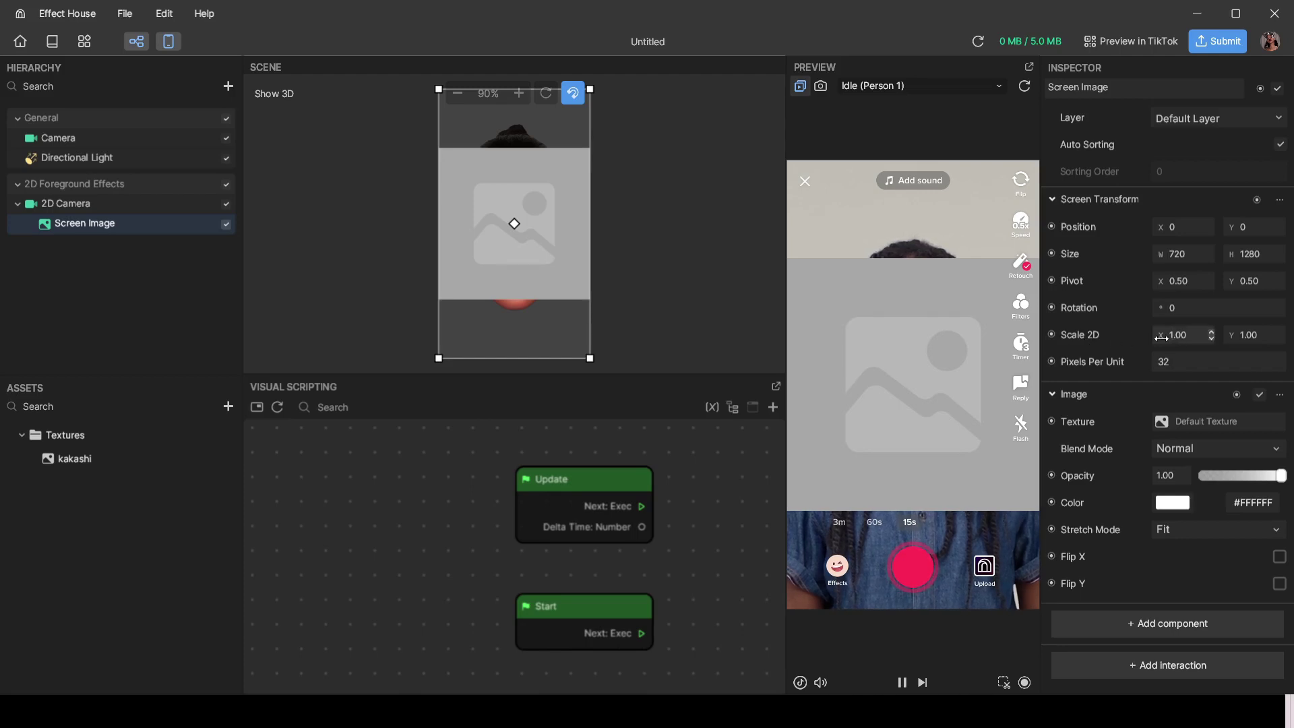
# Step: Stretch the Screen Image horizontally to 1.90, then set its 2D scale to 0.5 in both X and Y
pyautogui.moveTo(1161, 338)
pyautogui.mouseDown()
pyautogui.moveTo(1150, 342)
pyautogui.moveTo(1181, 340)
pyautogui.mouseUp()
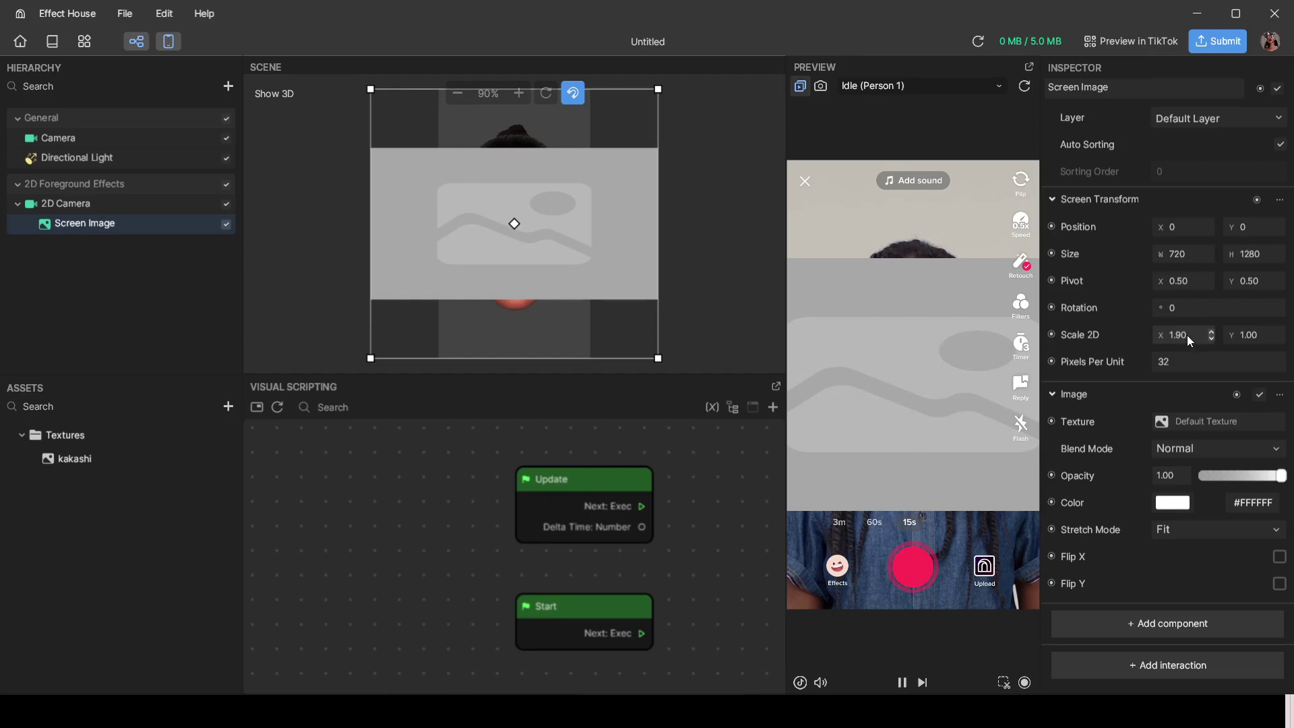
pyautogui.write('0.5')
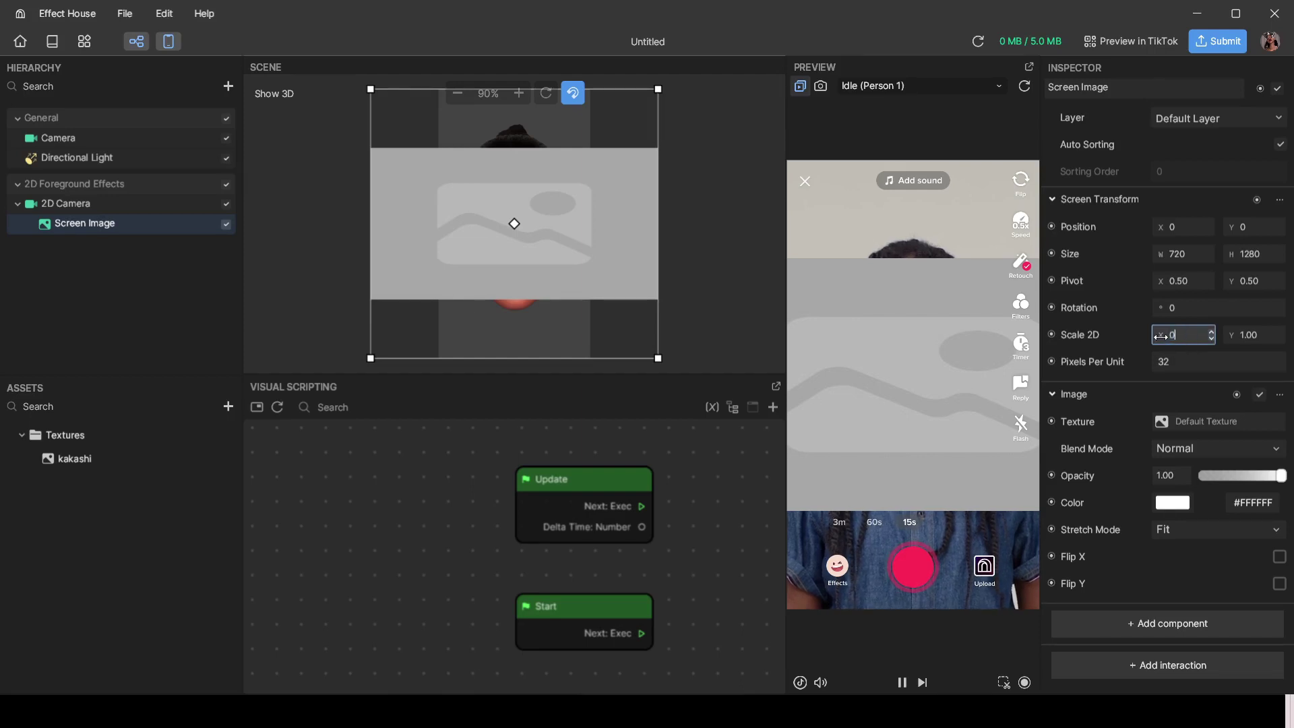
pyautogui.press('Return')
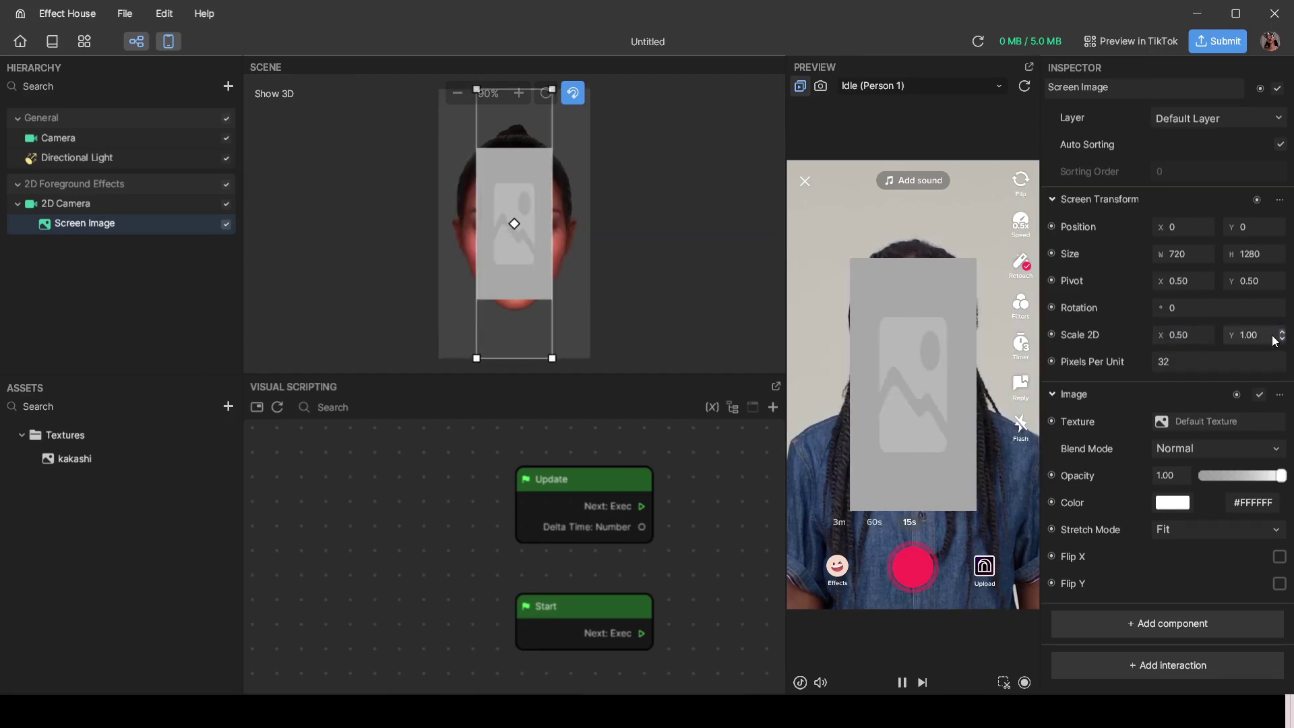
pyautogui.click(1227, 337)
pyautogui.write('0.5')
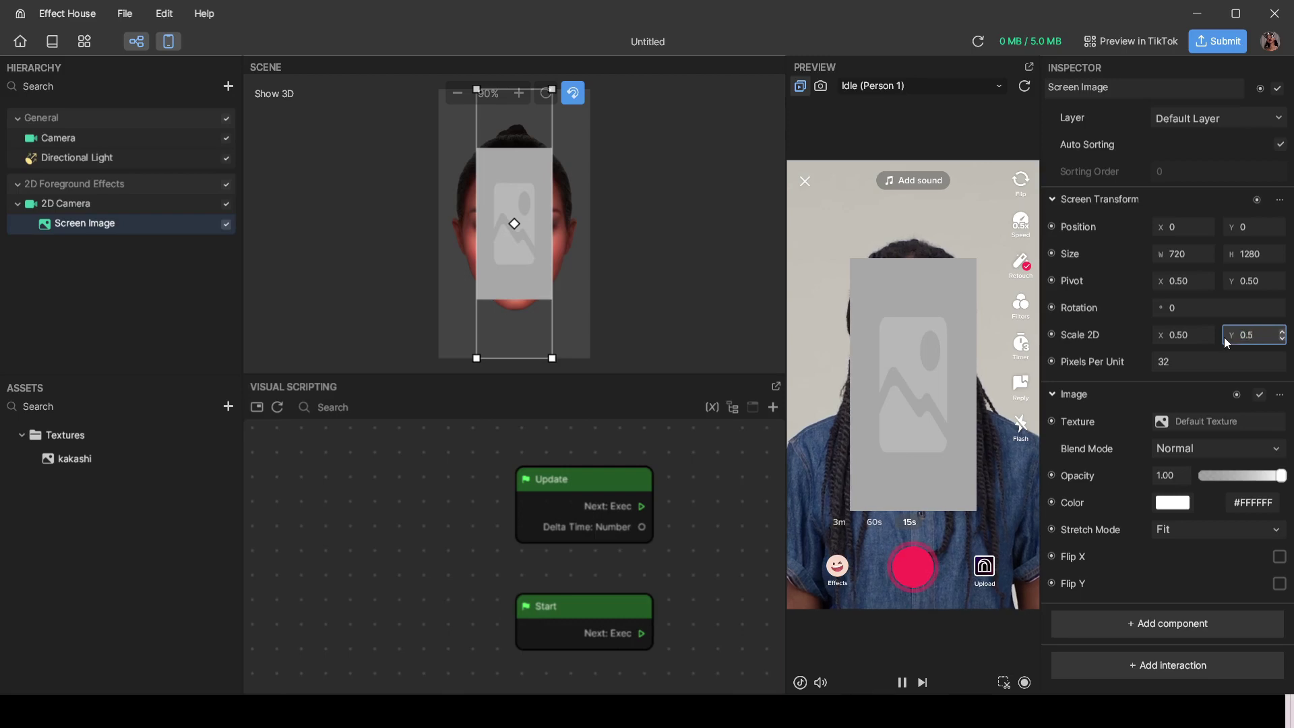
pyautogui.press('Return')
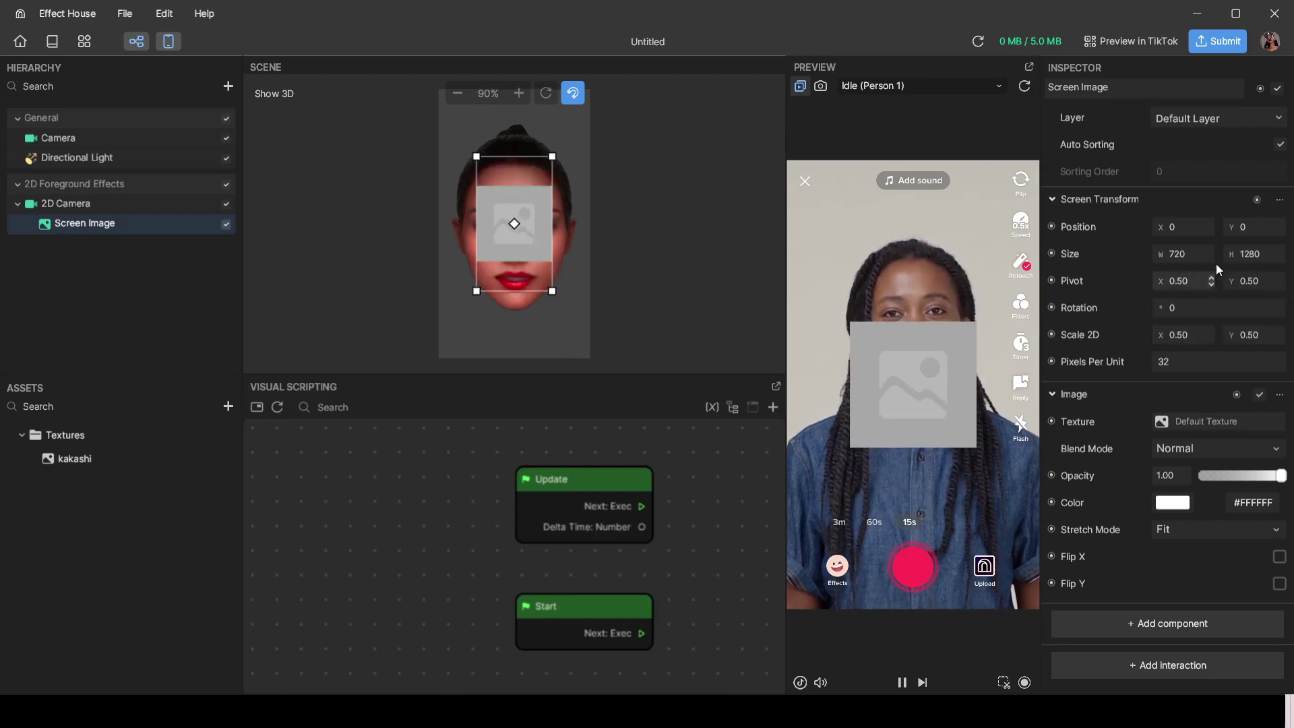
# Step: Try different rotations on the Screen Image and set its rotation to 90 degrees
pyautogui.click(1228, 311)
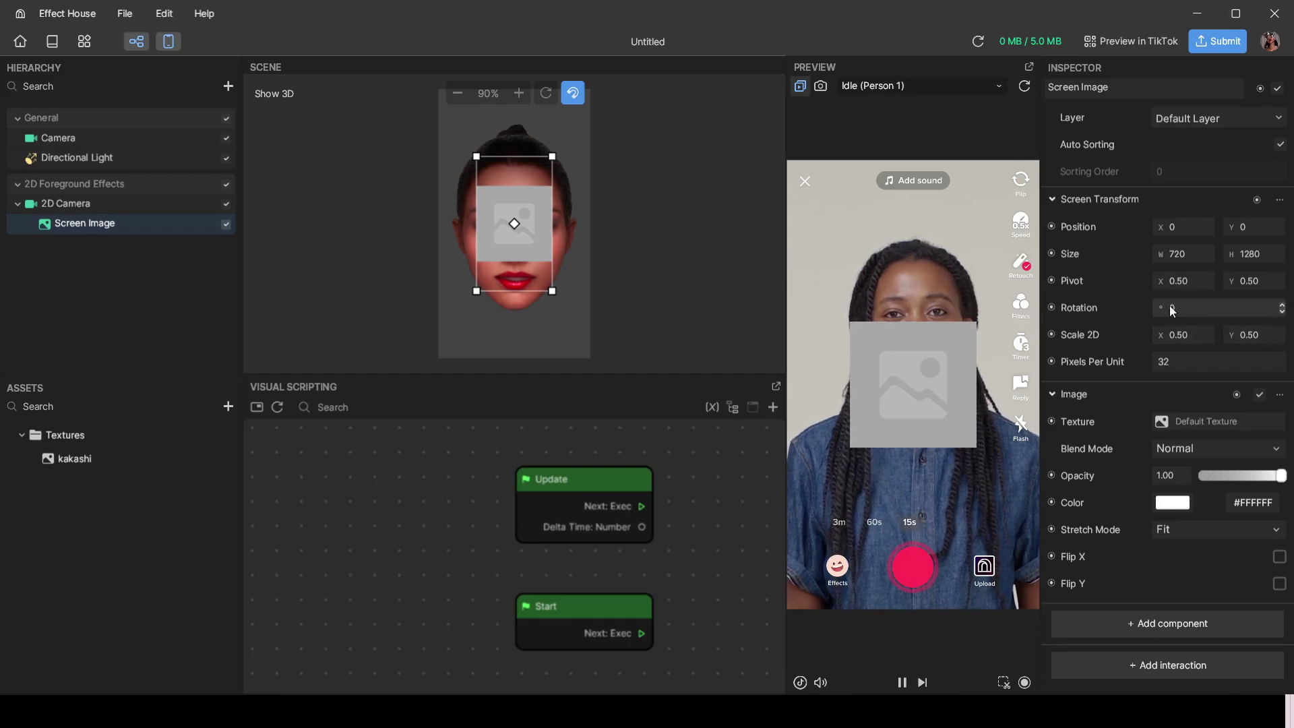
pyautogui.write('50')
pyautogui.press('Return')
pyautogui.moveTo(1221, 313); pyautogui.dragTo(1187, 312)
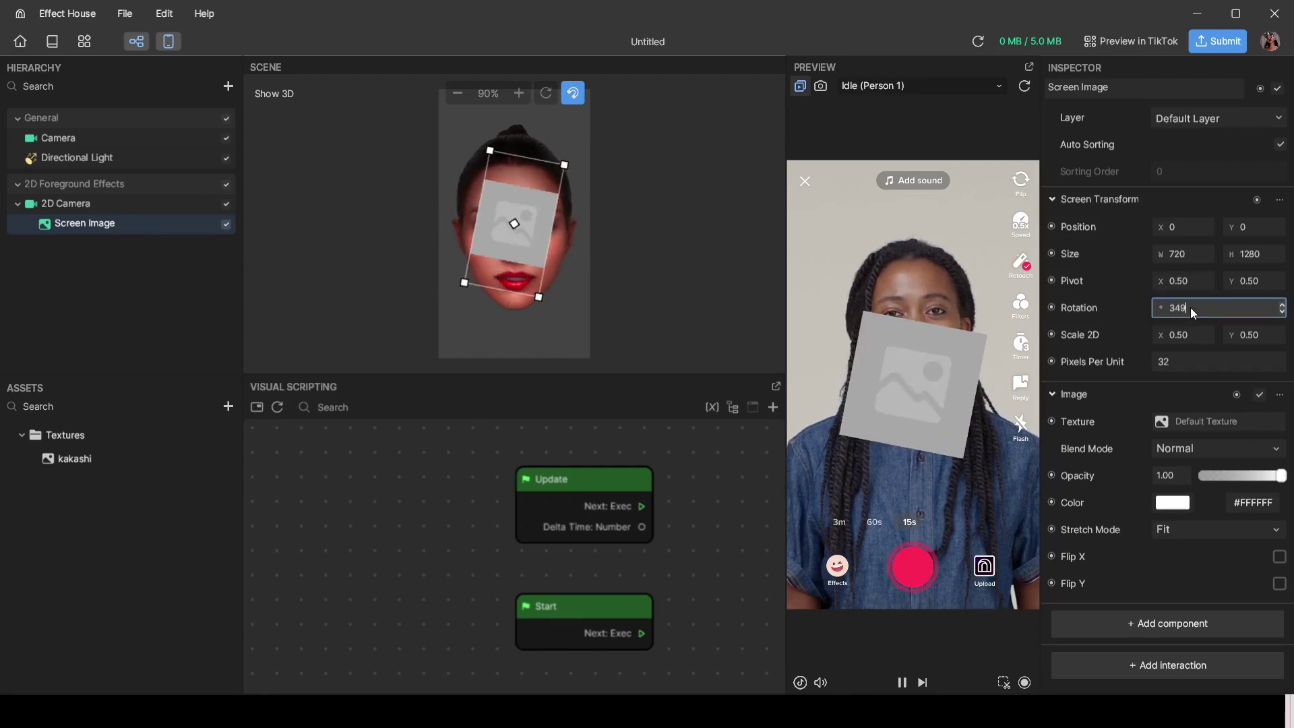
pyautogui.press('BackSpace')
pyautogui.press('BackSpace')
pyautogui.press('BackSpace')
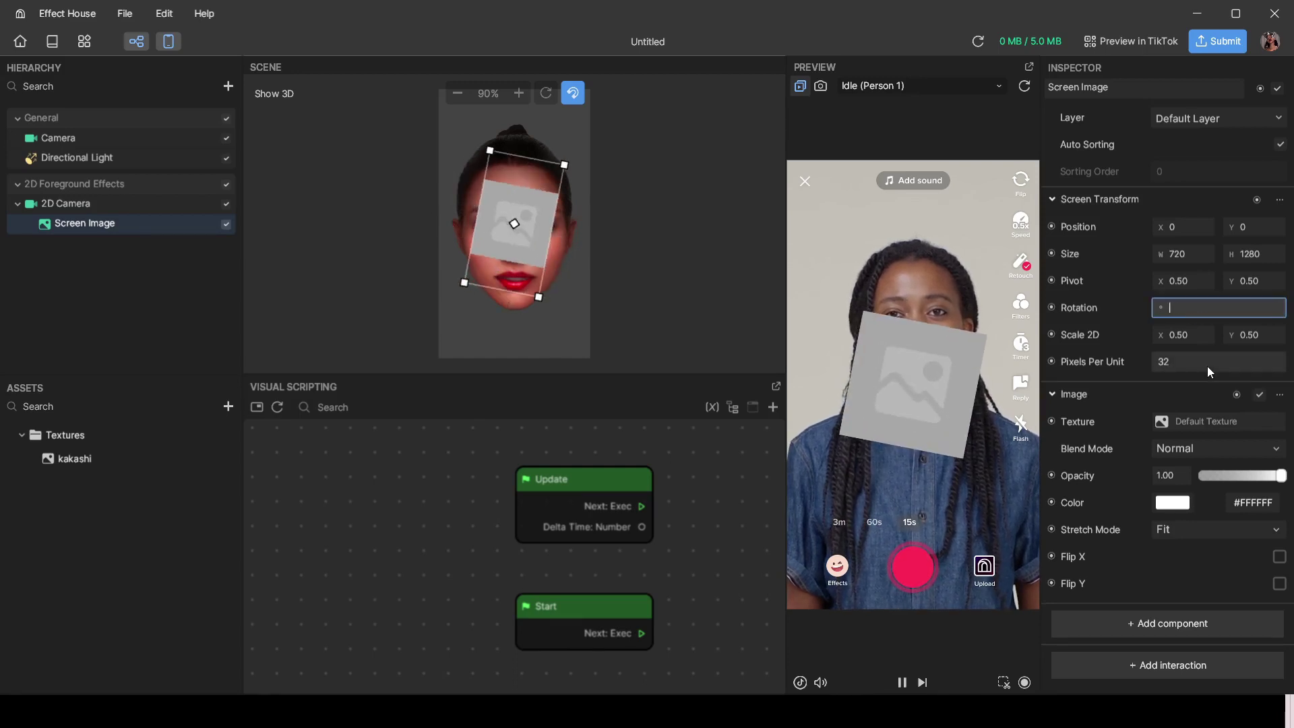
pyautogui.write('90')
pyautogui.press('Return')
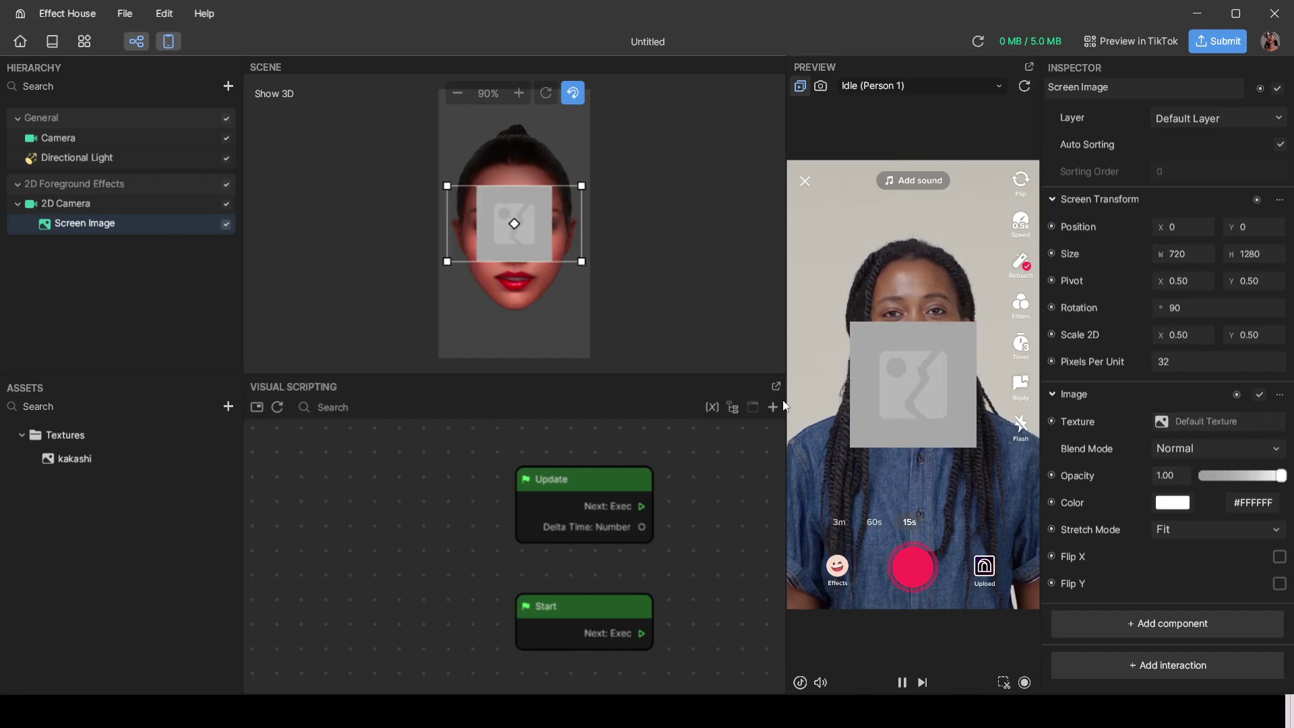
# Step: Set the Screen Image's rotation back to 0 degrees
pyautogui.click(1205, 304)
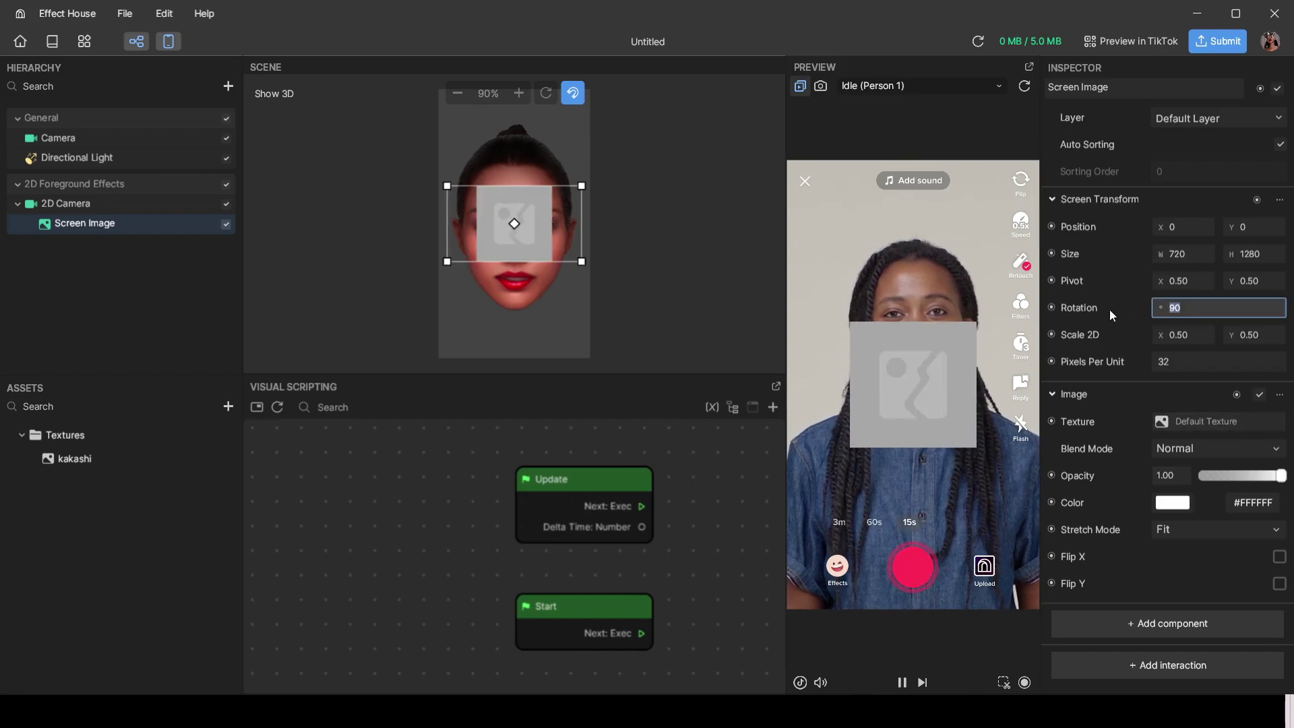
pyautogui.write('0')
pyautogui.press('Return')
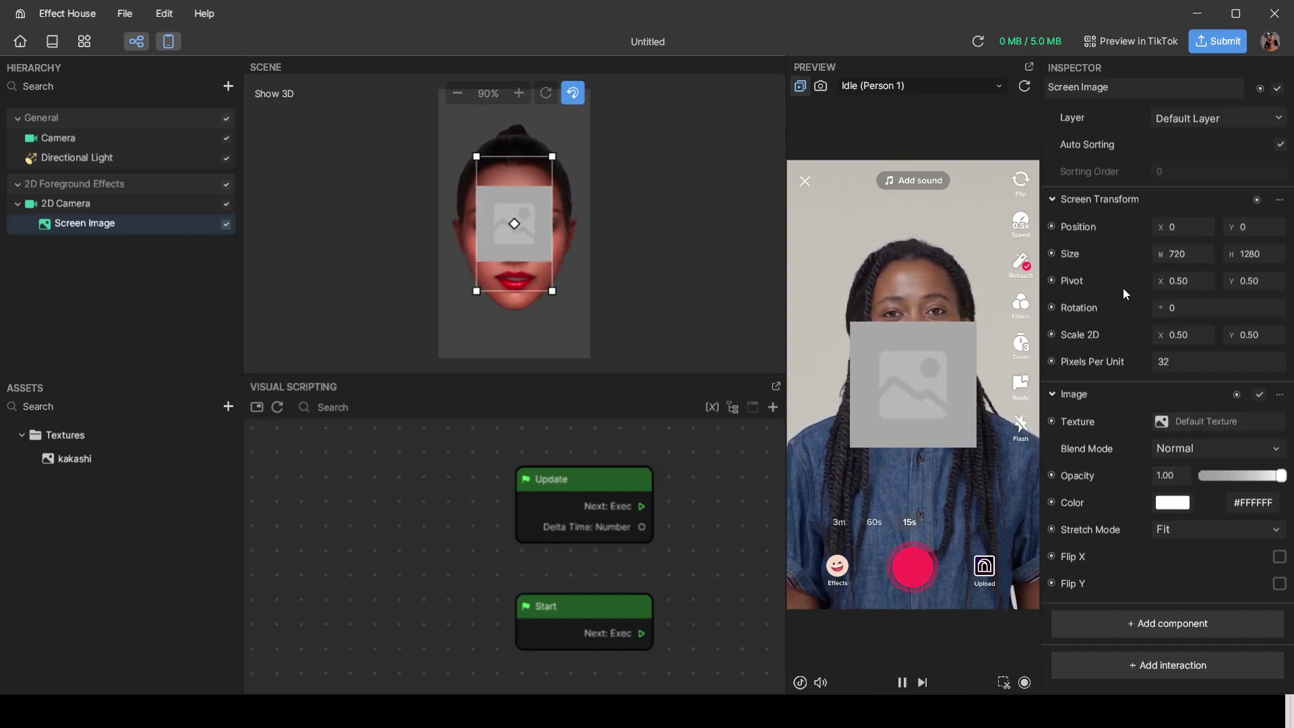
# Step: Shift the Screen Image's pivot to X 0.30, Y -0.10 and rotate the image around it to 32 degrees
pyautogui.moveTo(1161, 283); pyautogui.dragTo(1111, 286)
pyautogui.moveTo(1113, 287); pyautogui.dragTo(1122, 290)
pyautogui.moveTo(1230, 279); pyautogui.dragTo(1223, 280)
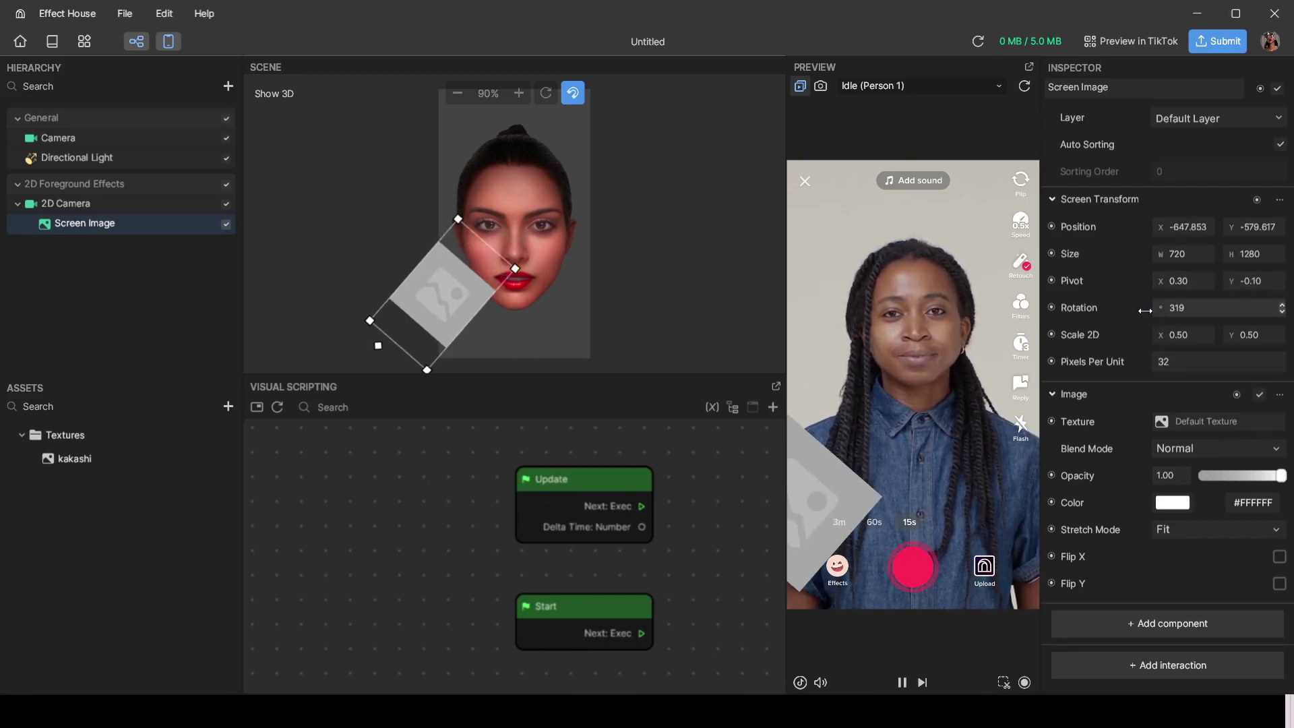
pyautogui.moveTo(1132, 309); pyautogui.dragTo(838, 278)
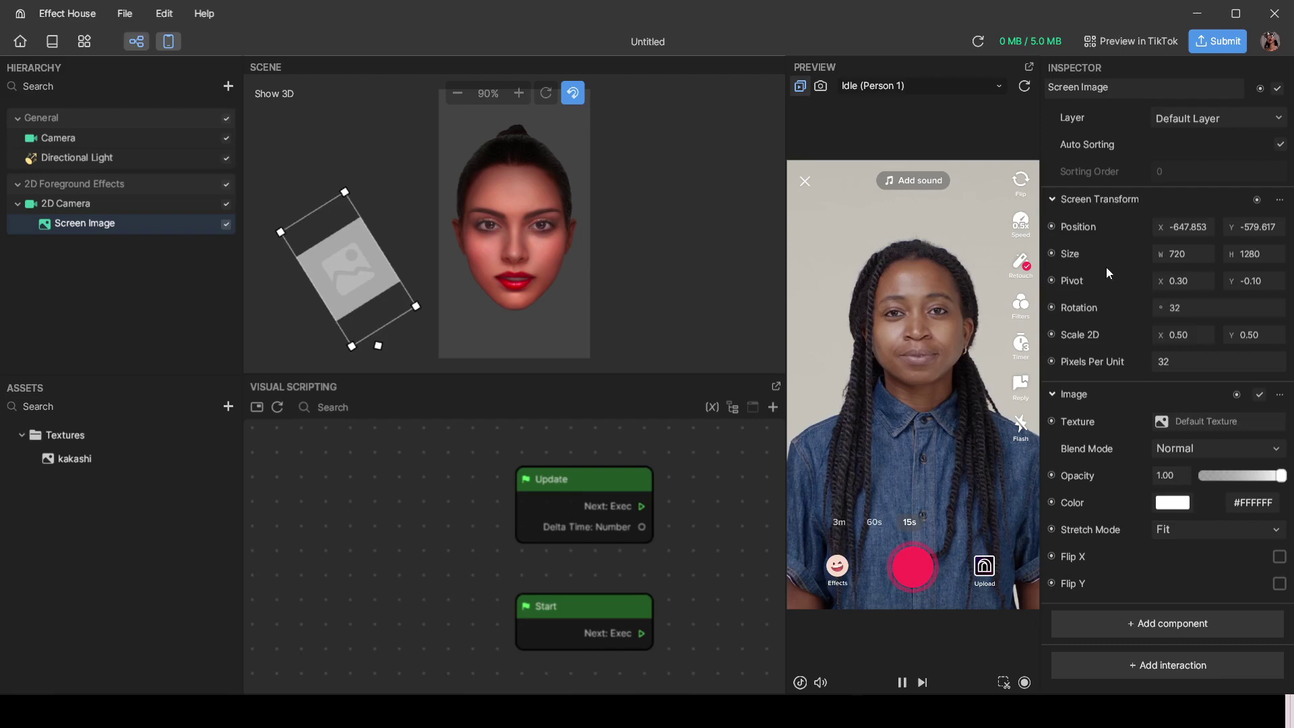
# Step: Set the Screen Image's pivot to 0 in both X and Y
pyautogui.click(1189, 282)
pyautogui.write('0')
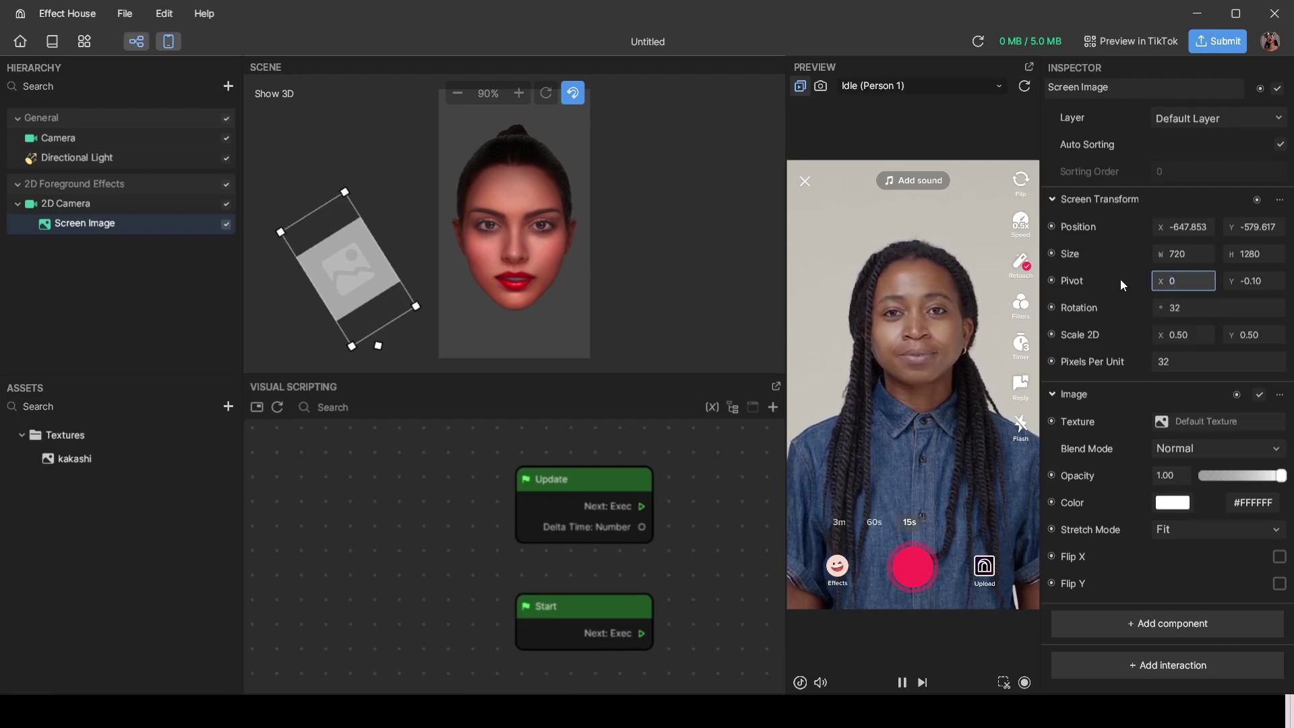
pyautogui.click(1243, 281)
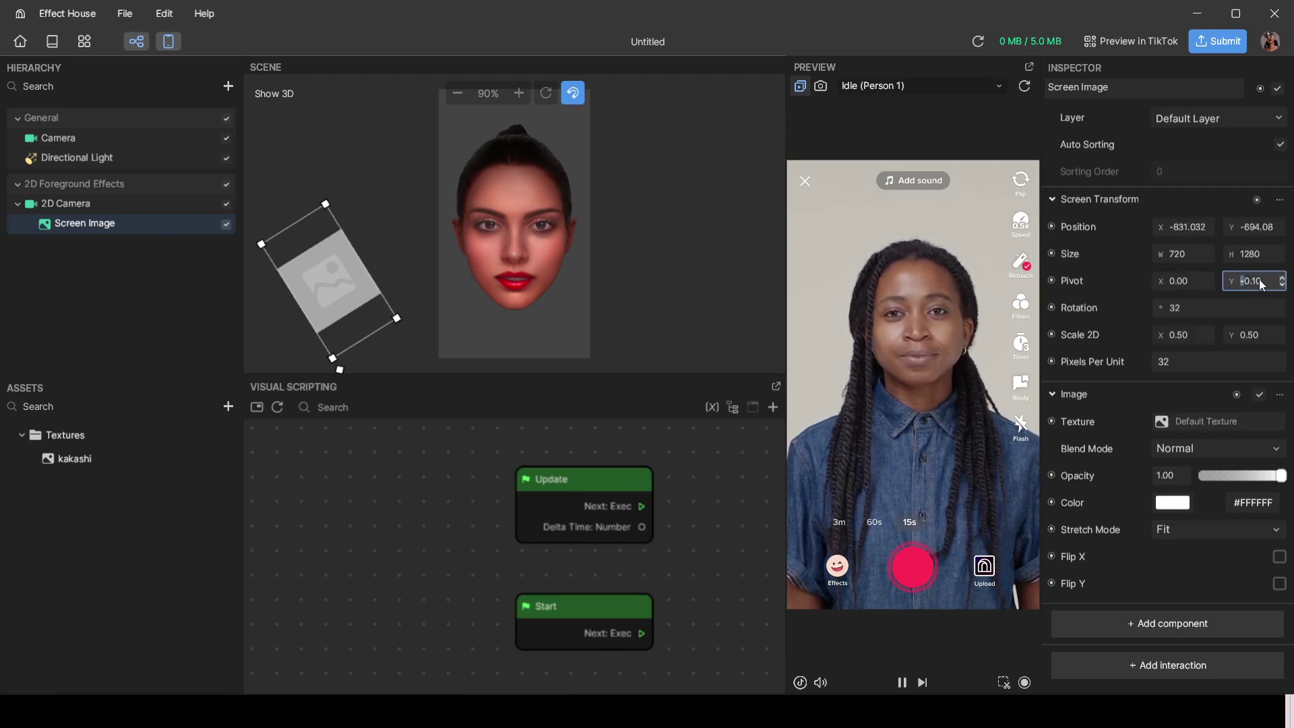
pyautogui.write('0')
pyautogui.press('Return')
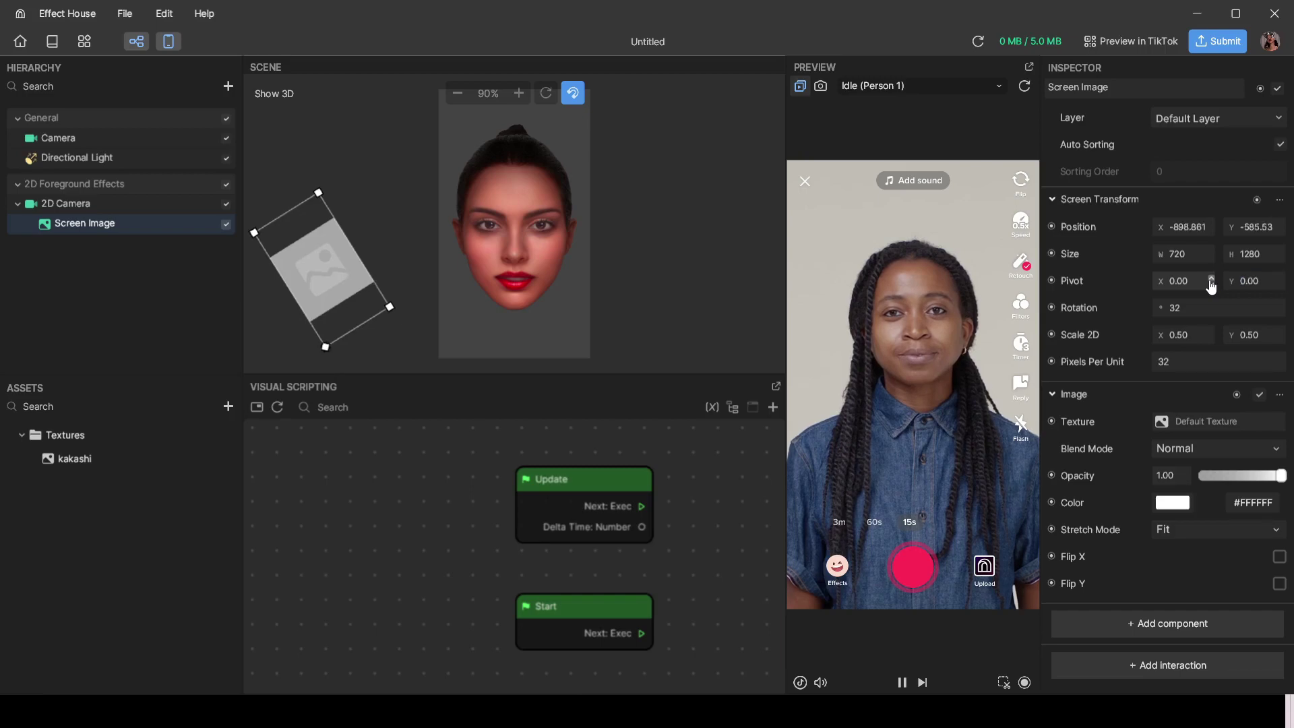
# Step: Set the Screen Image's rotation to 0 and reset its whole Screen Transform component to the defaults
pyautogui.click(1167, 308)
pyautogui.write('0')
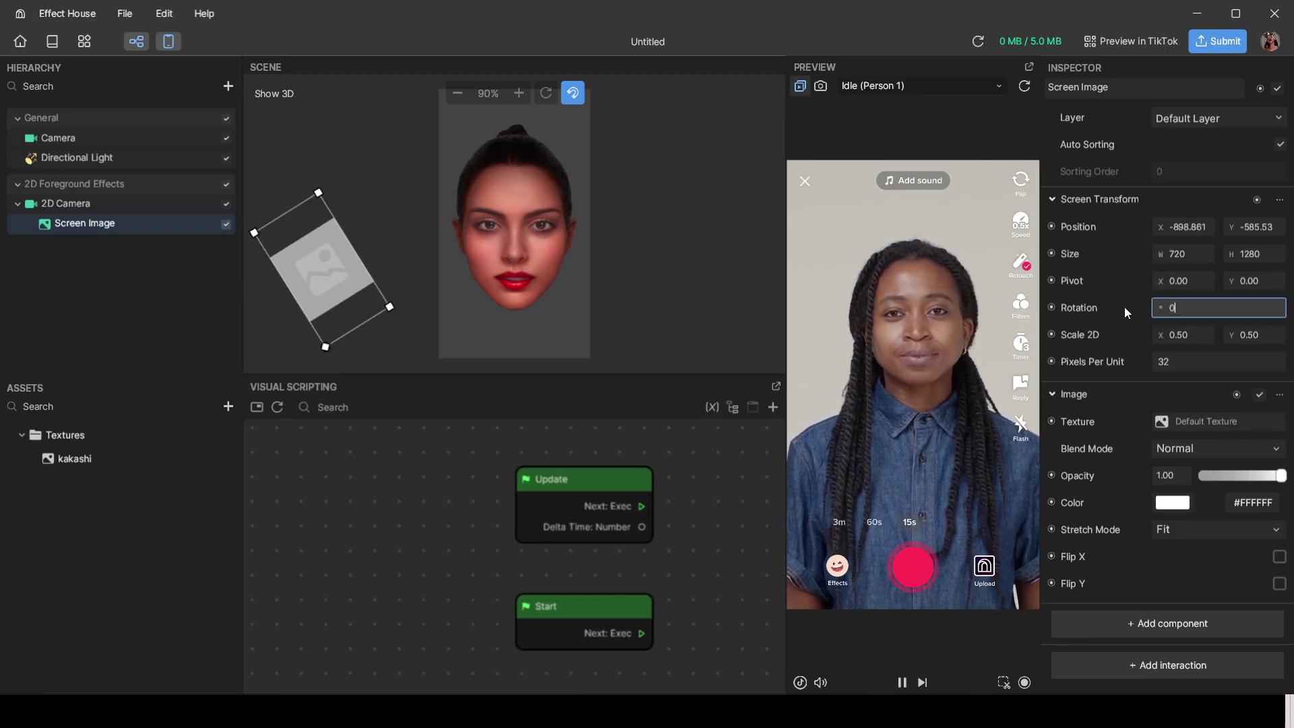
pyautogui.press('Return')
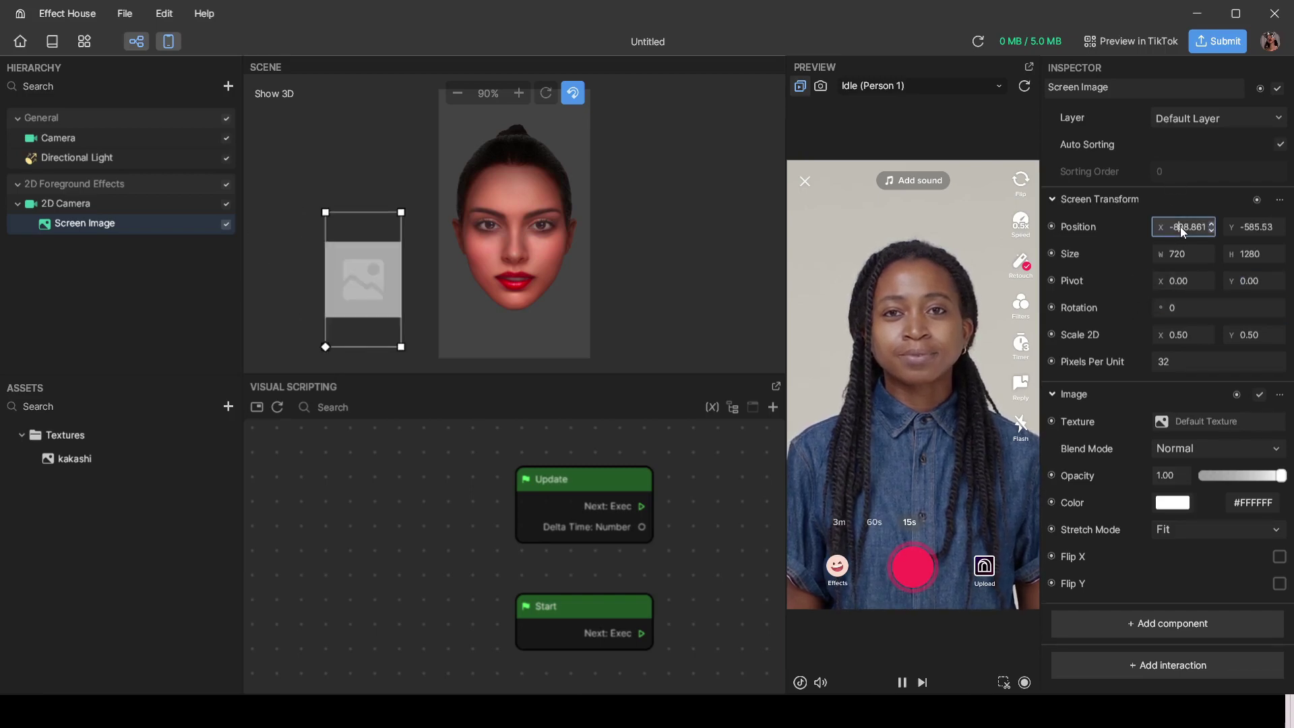
pyautogui.rightClick(1158, 200)
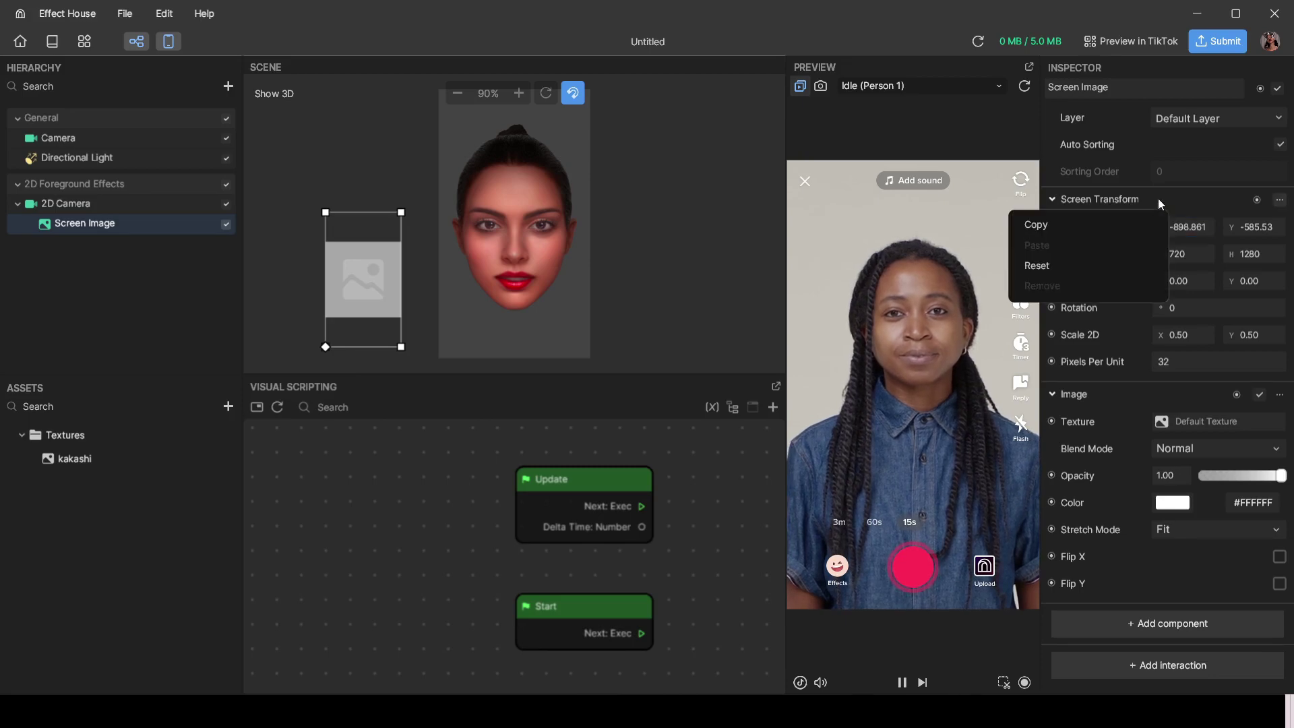
pyautogui.click(1045, 264)
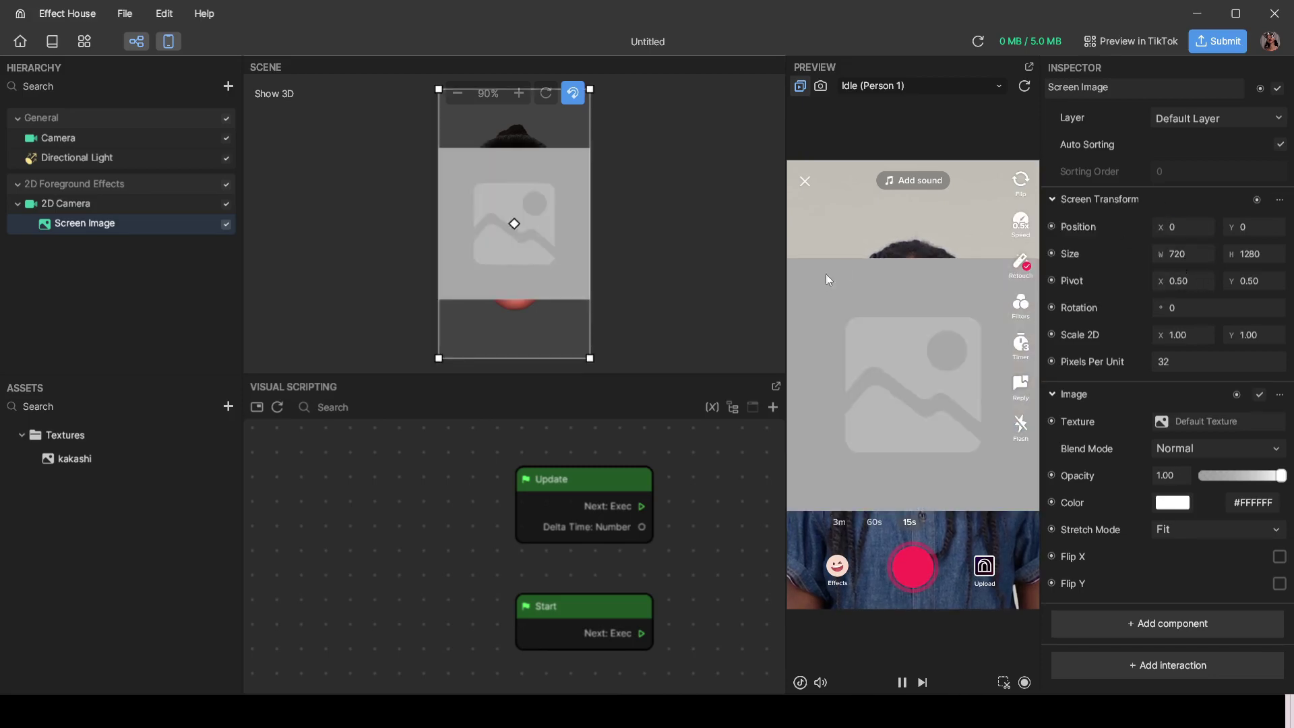
# Step: Scale the Screen Image down to half size with a 2D scale of 0.5 in X and Y
pyautogui.click(1184, 334)
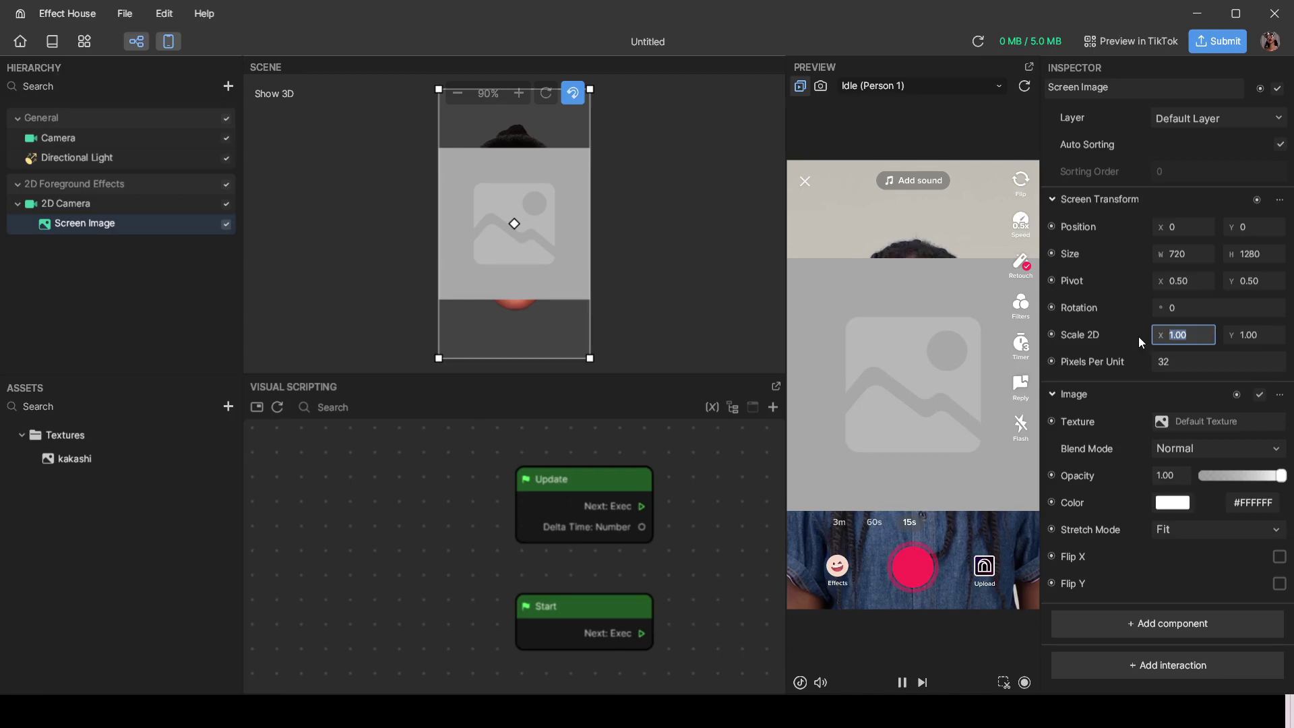
pyautogui.write('0.5')
pyautogui.press('Return')
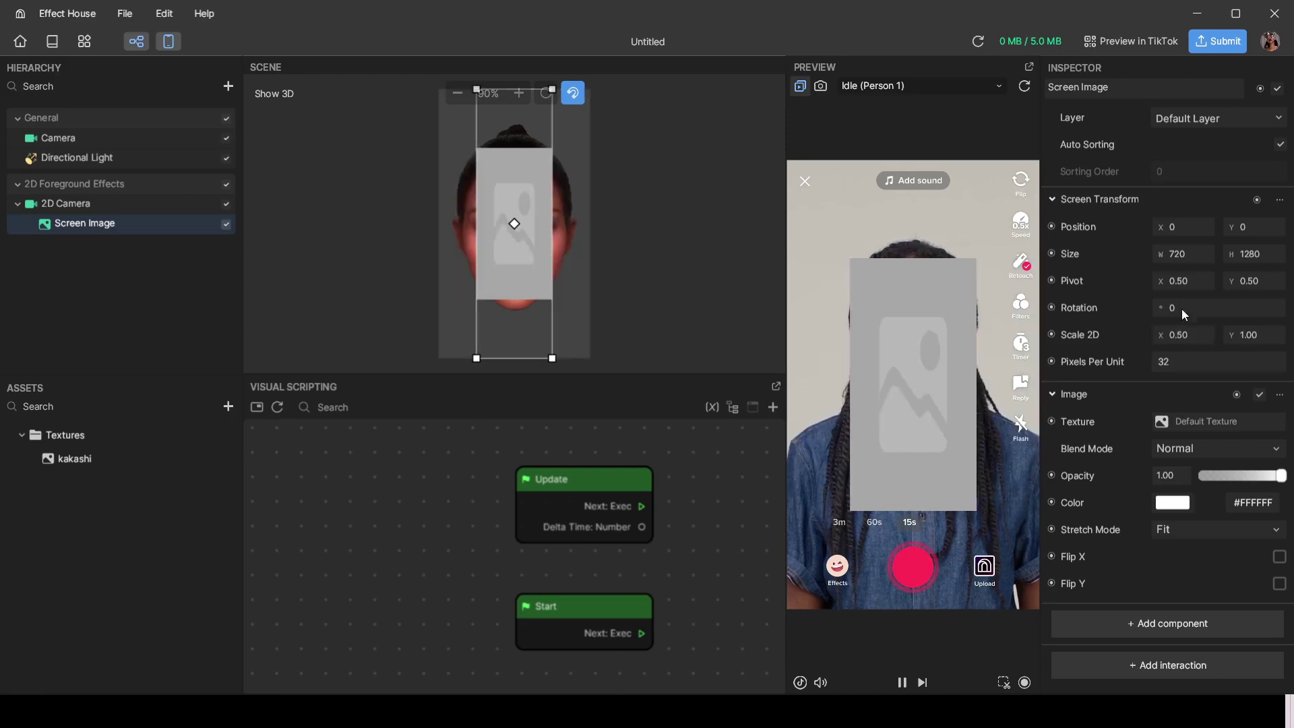
pyautogui.click(1243, 337)
pyautogui.write('0.5')
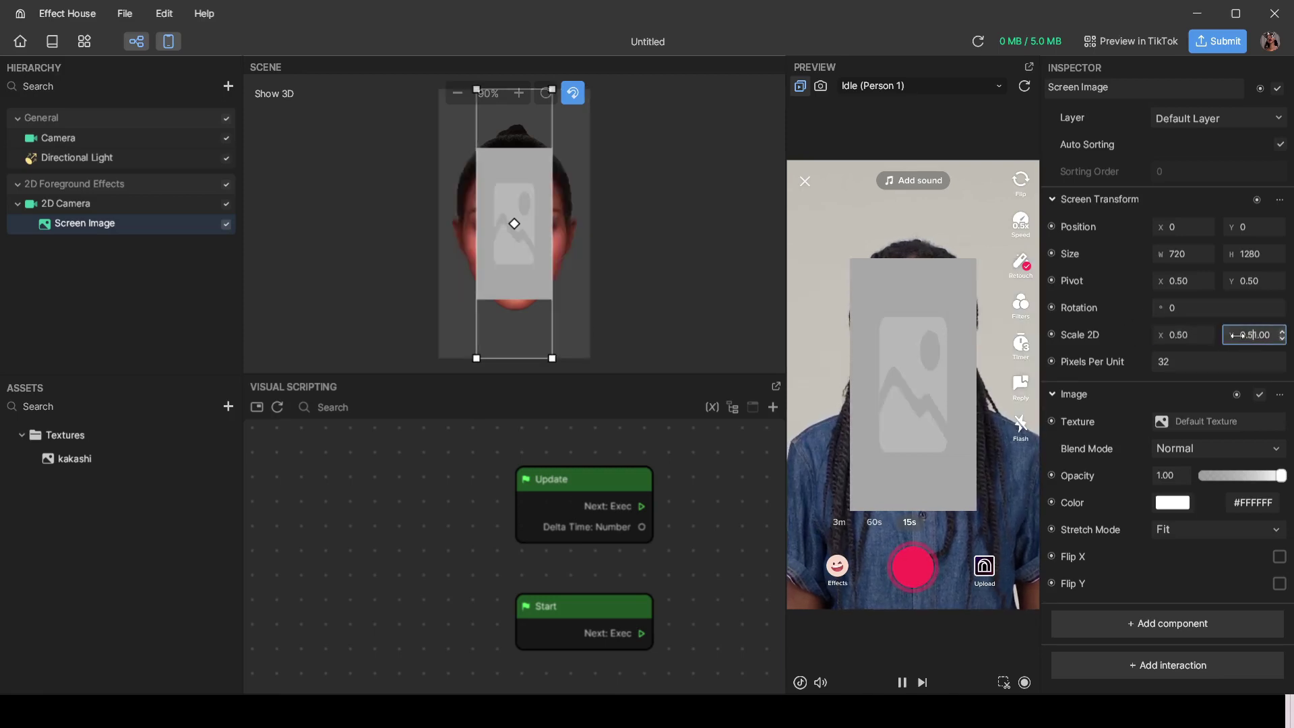
pyautogui.press('BackSpace')
pyautogui.press('Delete')
pyautogui.press('Delete')
pyautogui.press('Delete')
pyautogui.press('Delete')
pyautogui.write('5')
pyautogui.press('Return')
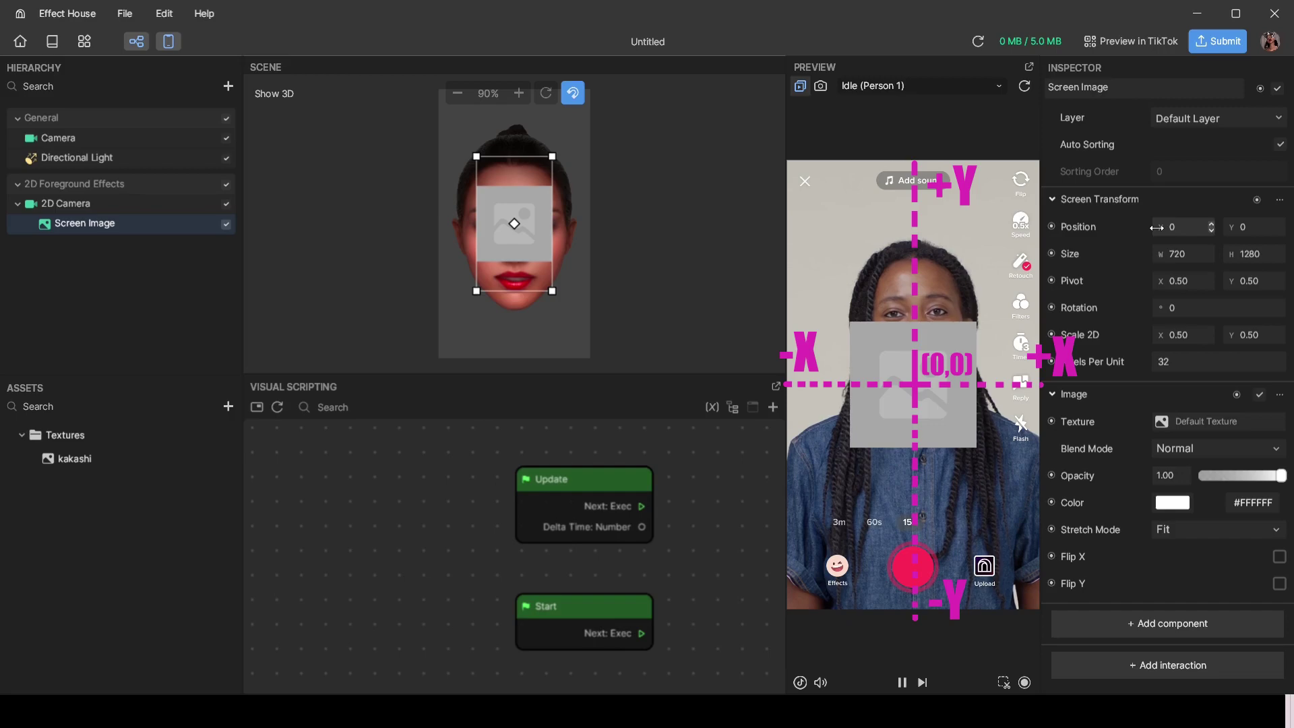
# Step: Shift the Screen Image to X 55 and back to 0, then to Y 74 and back to 0
pyautogui.moveTo(1156, 227); pyautogui.dragTo(1187, 229)
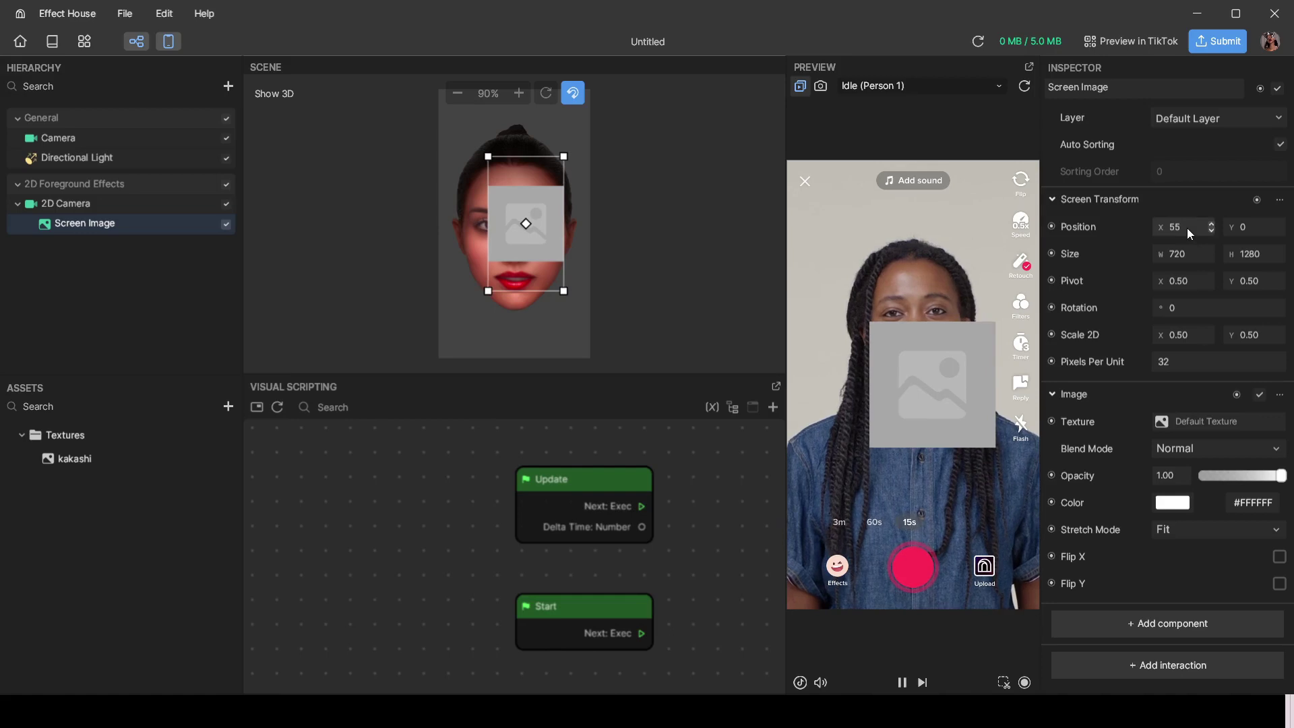
pyautogui.moveTo(1186, 228); pyautogui.dragTo(1149, 229)
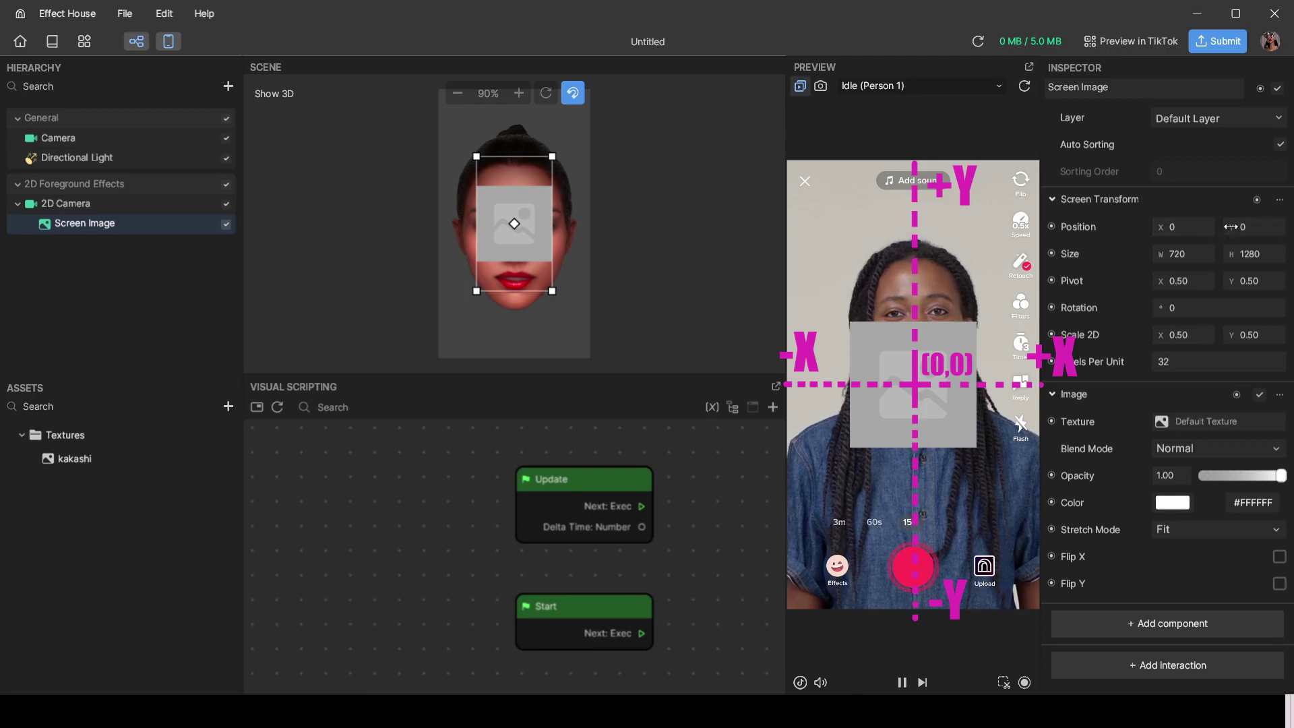
pyautogui.moveTo(1268, 231); pyautogui.dragTo(1284, 225)
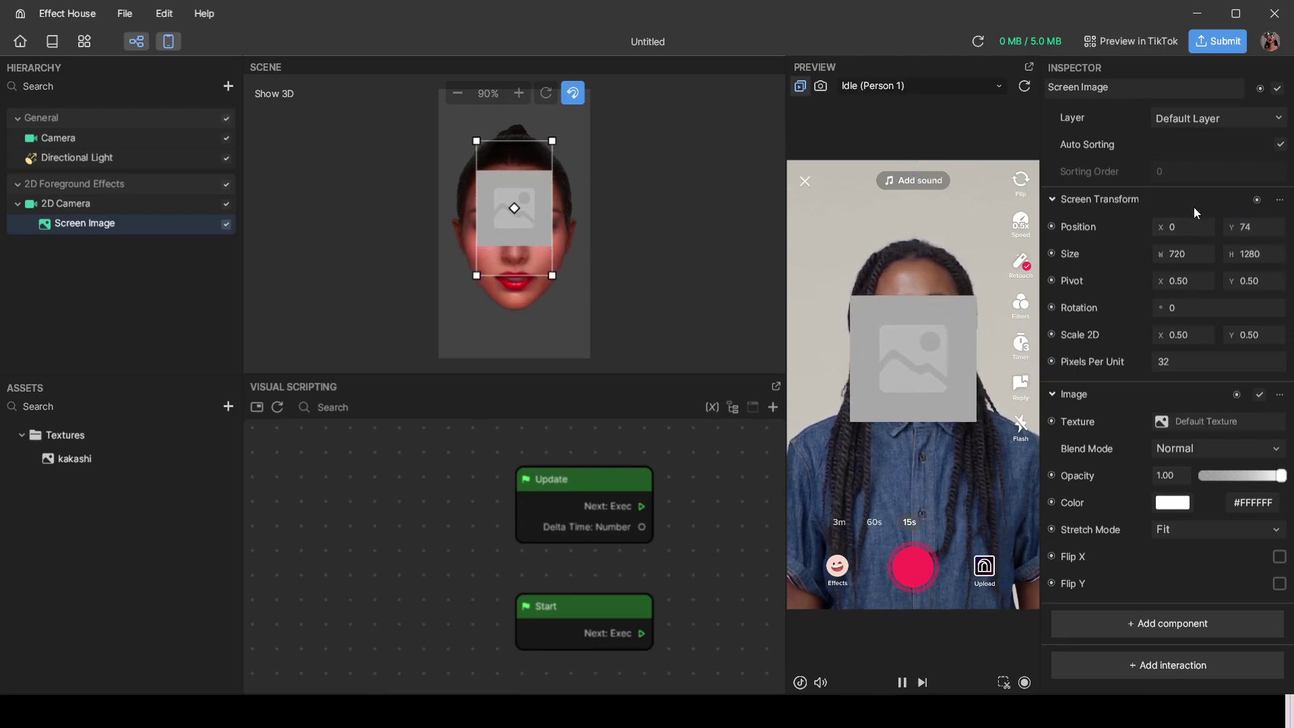
pyautogui.moveTo(1229, 226); pyautogui.dragTo(1167, 289)
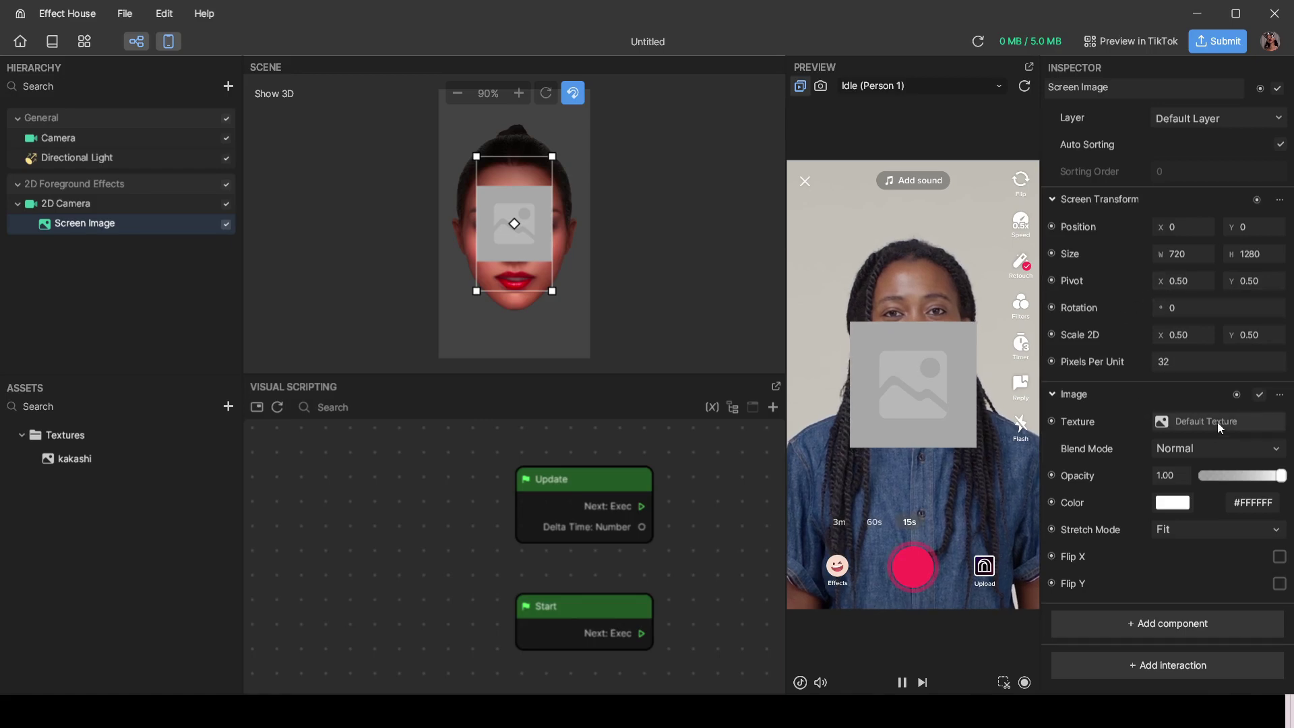
# Step: Assign the kakashi texture from the project assets to the Screen Image
pyautogui.click(1183, 421)
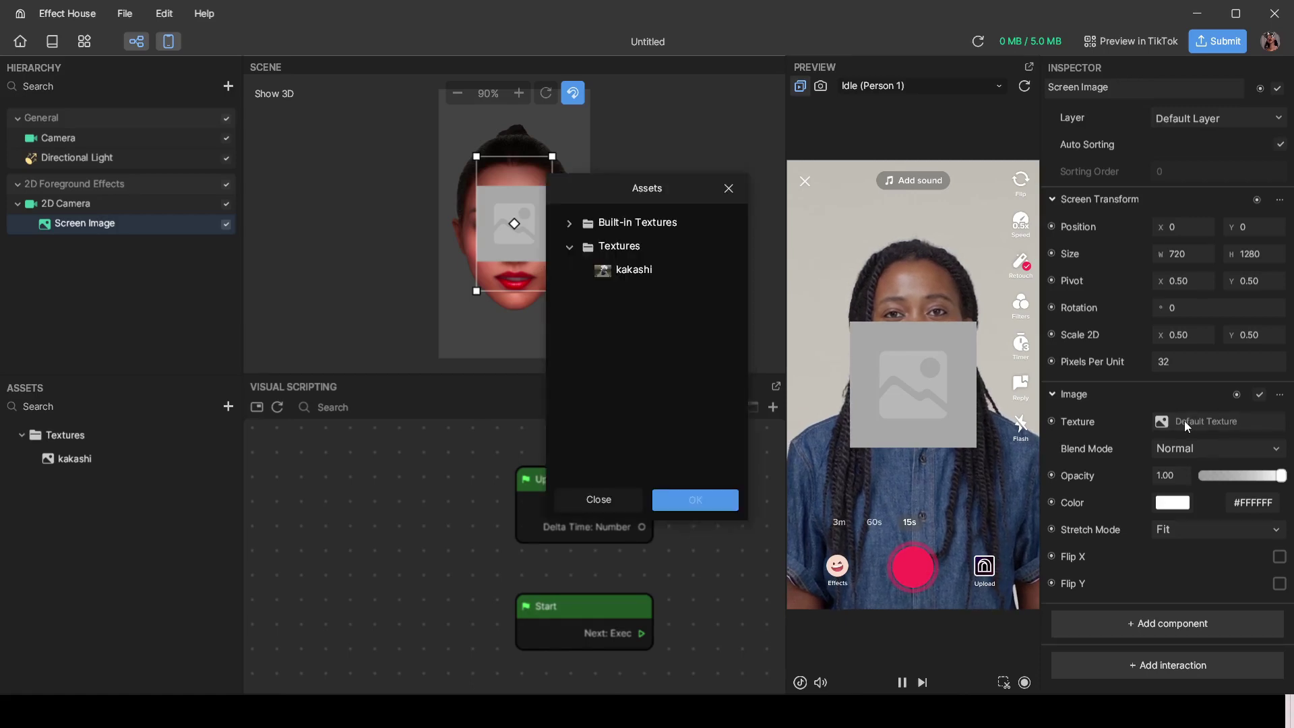
pyautogui.click(605, 269)
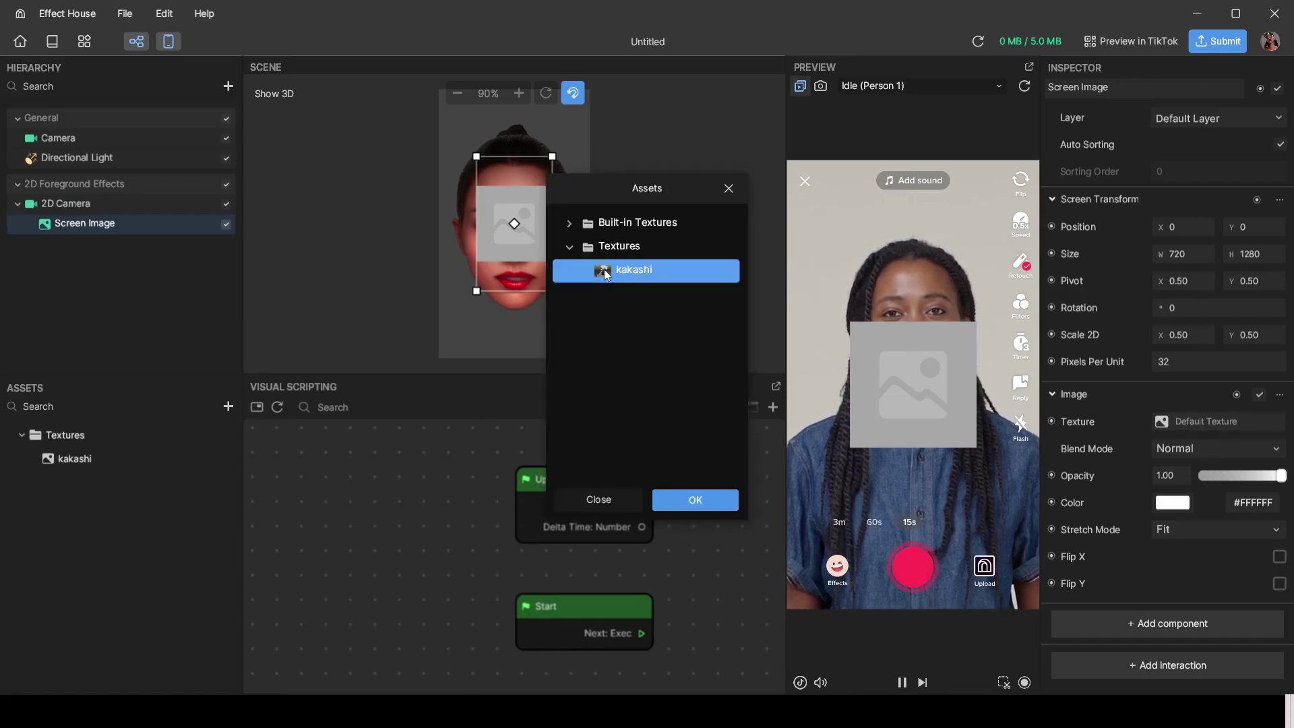
pyautogui.click(695, 500)
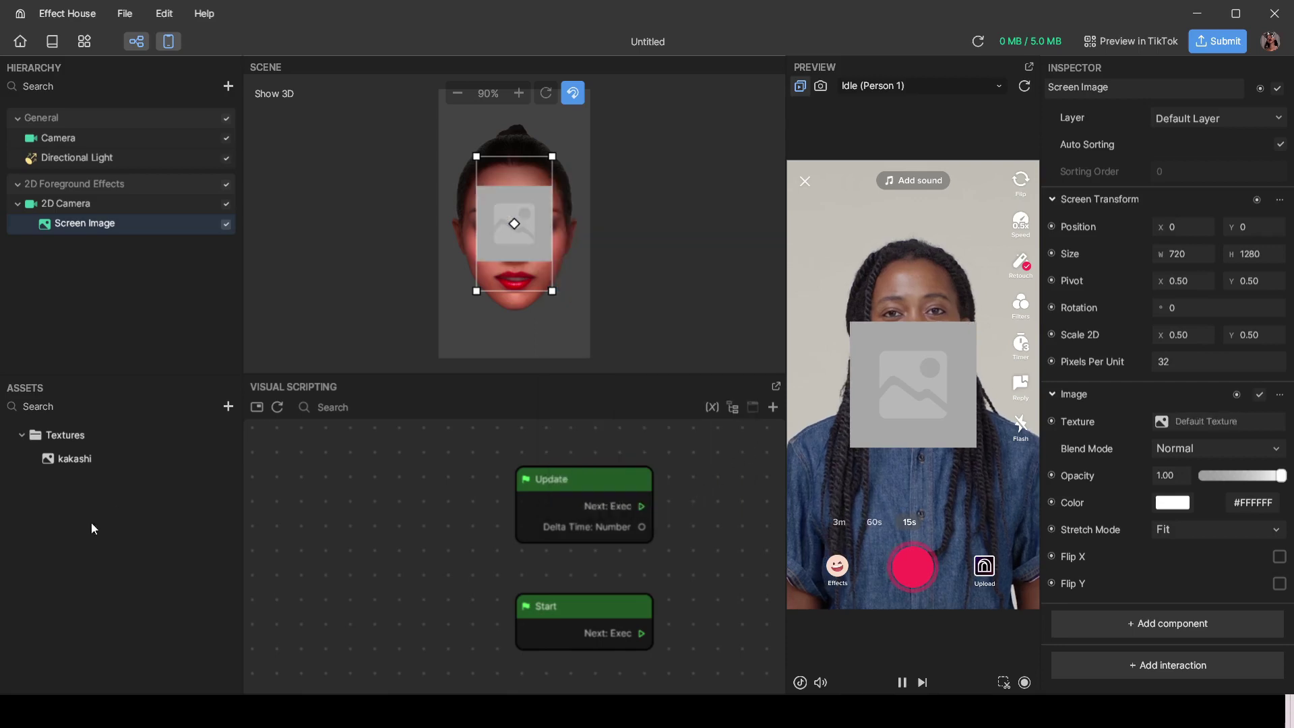
pyautogui.moveTo(78, 459); pyautogui.dragTo(1172, 421)
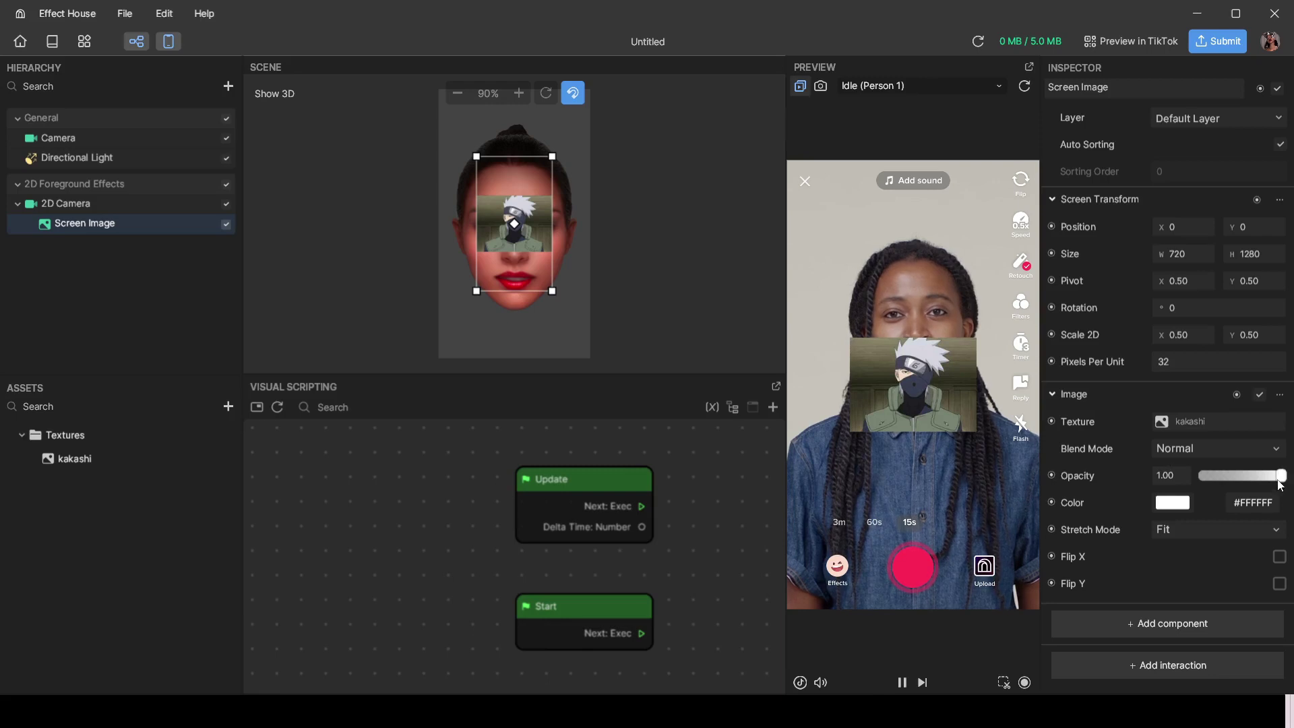
# Step: Try out the Screen Image's opacity and color controls, leaving opacity at 1.00 and the color at #FFFFFF
pyautogui.moveTo(1278, 480)
pyautogui.mouseDown()
pyautogui.moveTo(1223, 483)
pyautogui.moveTo(1284, 479)
pyautogui.mouseUp()
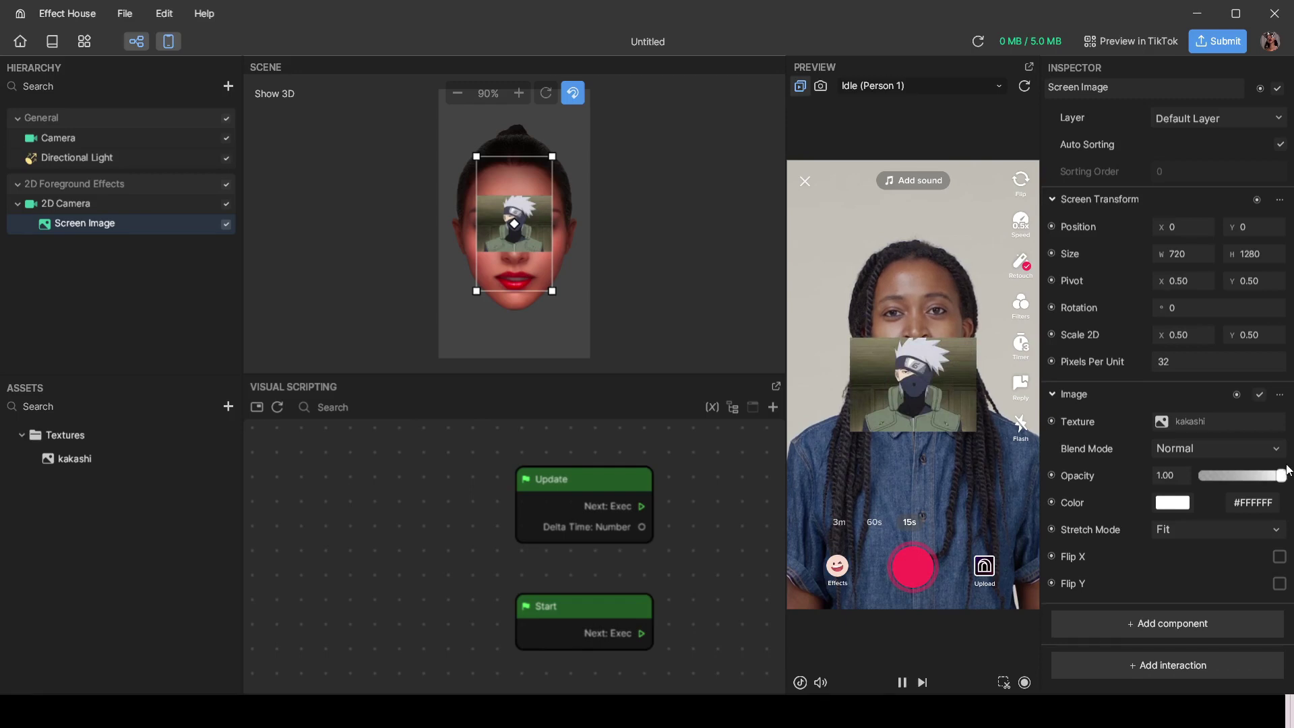
pyautogui.click(1176, 503)
pyautogui.moveTo(1083, 459)
pyautogui.mouseDown()
pyautogui.moveTo(1079, 431)
pyautogui.moveTo(1138, 389)
pyautogui.moveTo(998, 386)
pyautogui.moveTo(1011, 478)
pyautogui.moveTo(1054, 507)
pyautogui.mouseUp()
pyautogui.press('Escape')
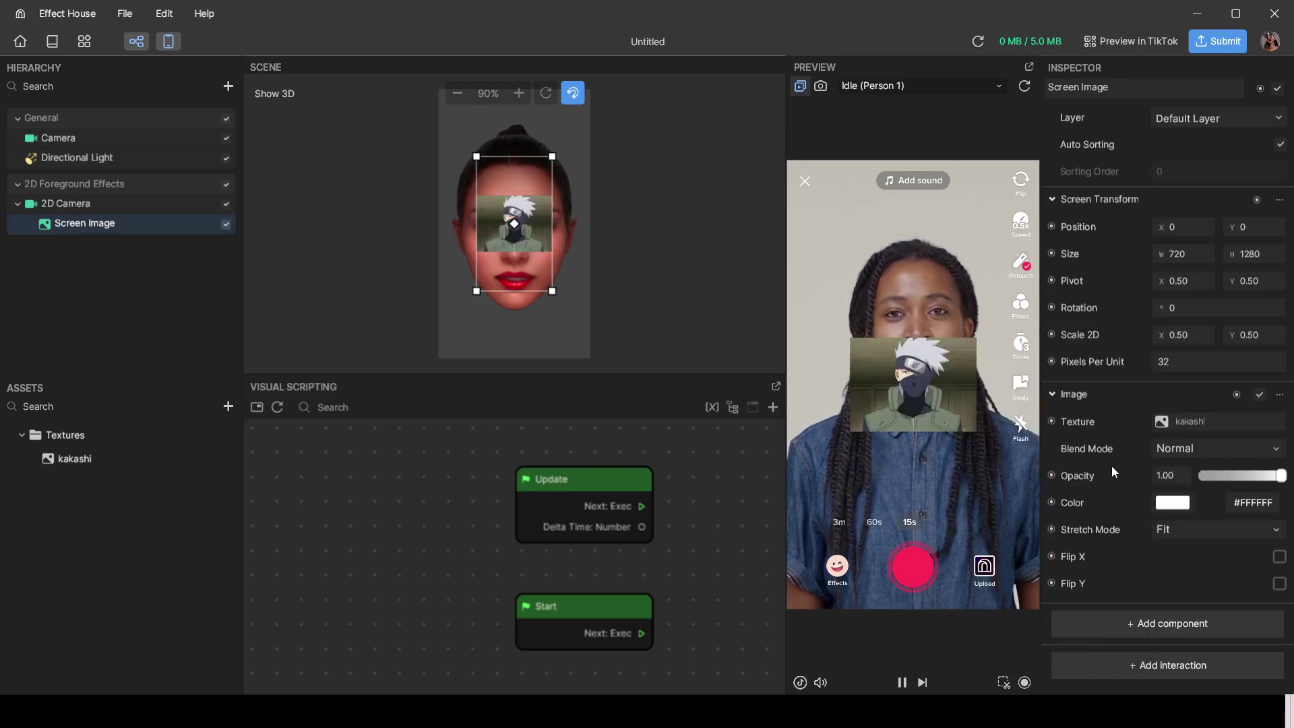
# Step: Flip the Screen Image in X and back, then in Y and back, and return its opacity to 1.00
pyautogui.click(1279, 557)
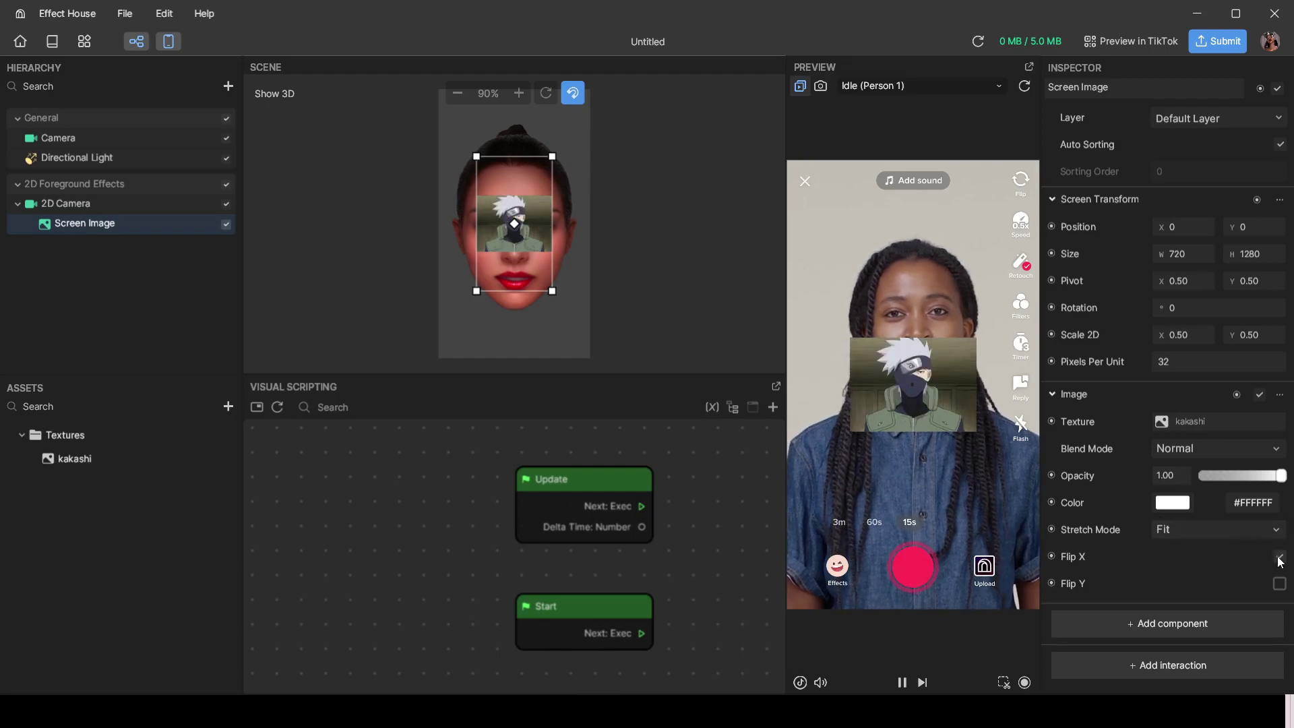
pyautogui.click(1279, 557)
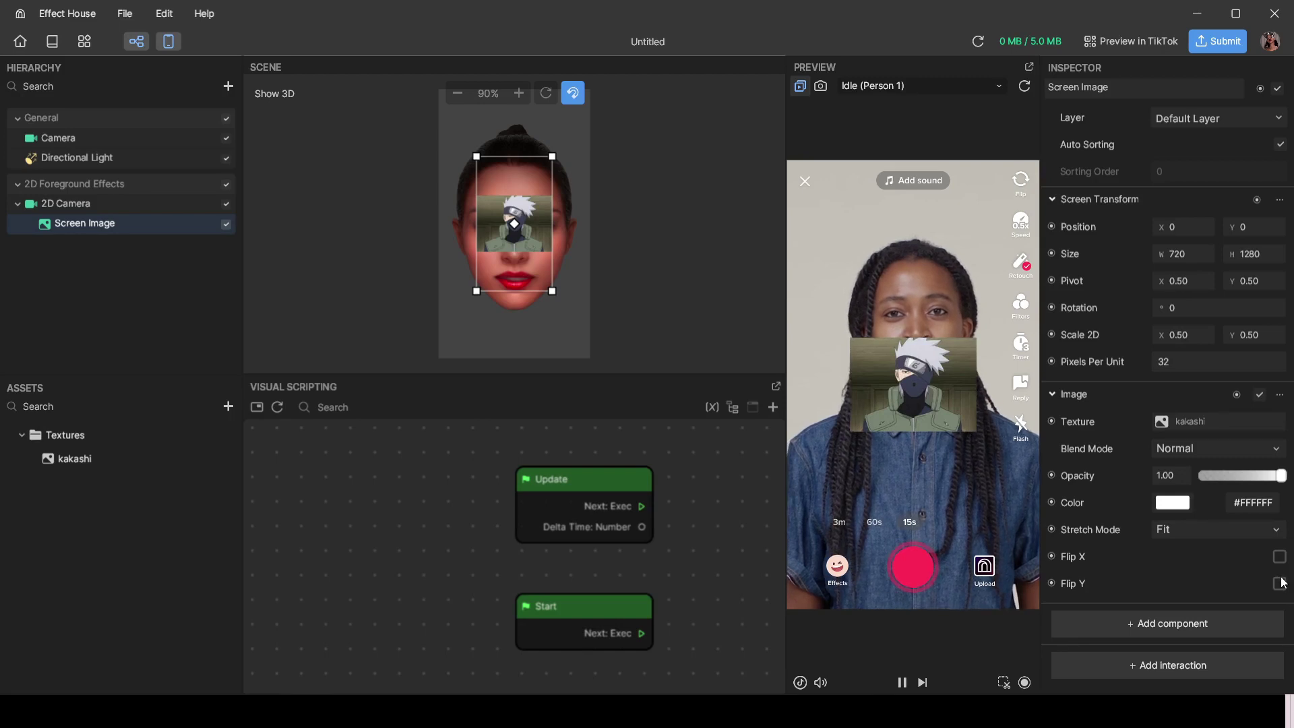
pyautogui.click(1279, 583)
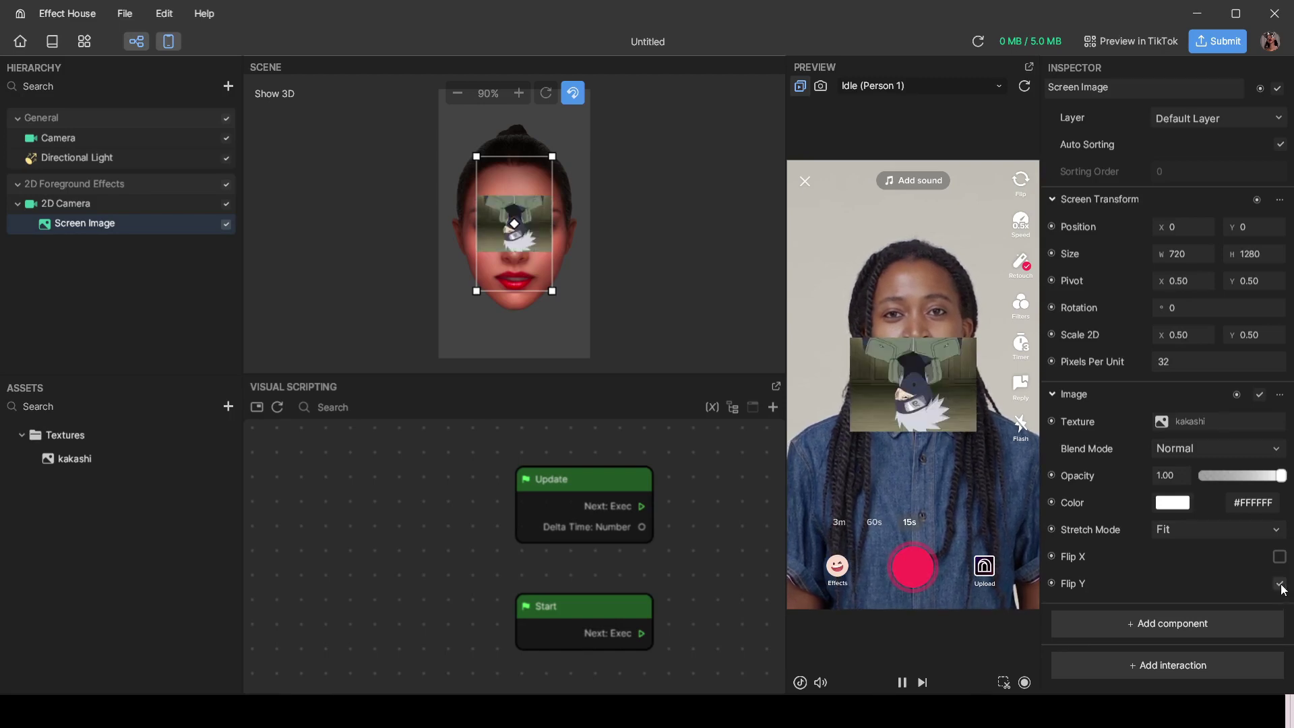
pyautogui.click(1279, 584)
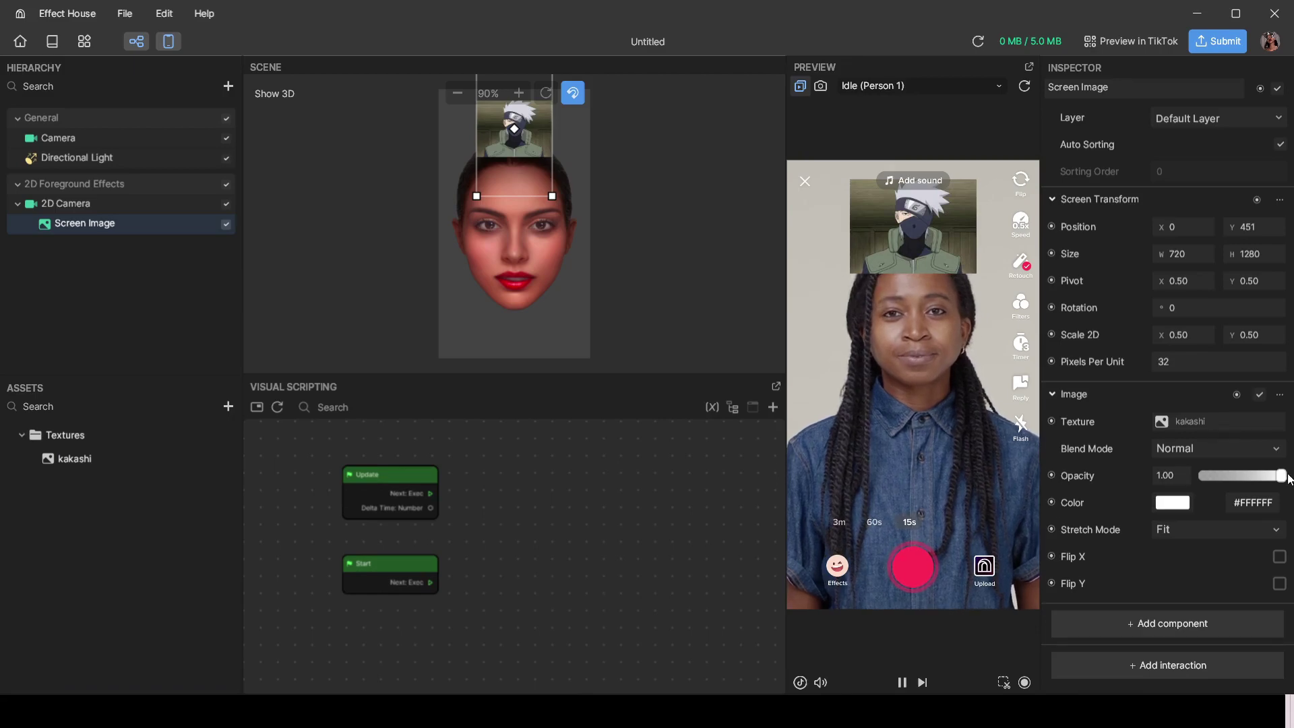
pyautogui.moveTo(1250, 480); pyautogui.dragTo(1285, 475)
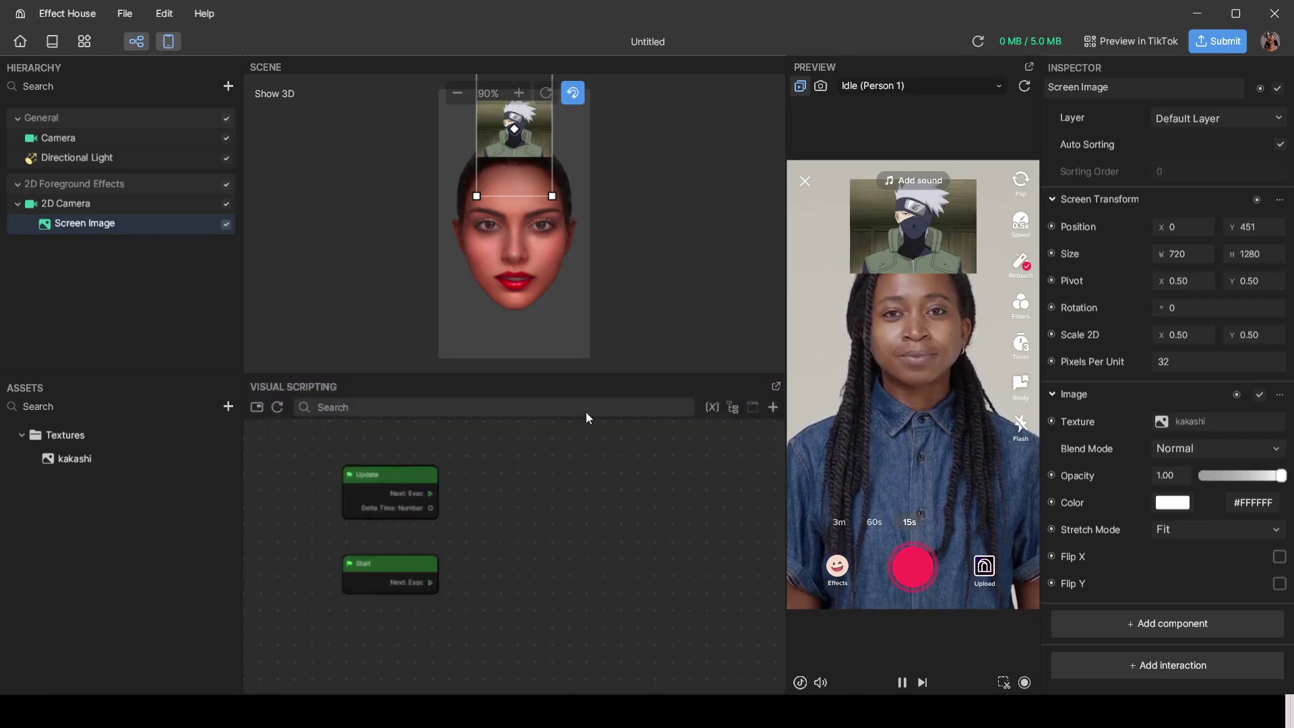
# Step: Add a Transit by Time node to the visual scripting graph and place it beside the Update and Start nodes
pyautogui.rightClick(512, 486)
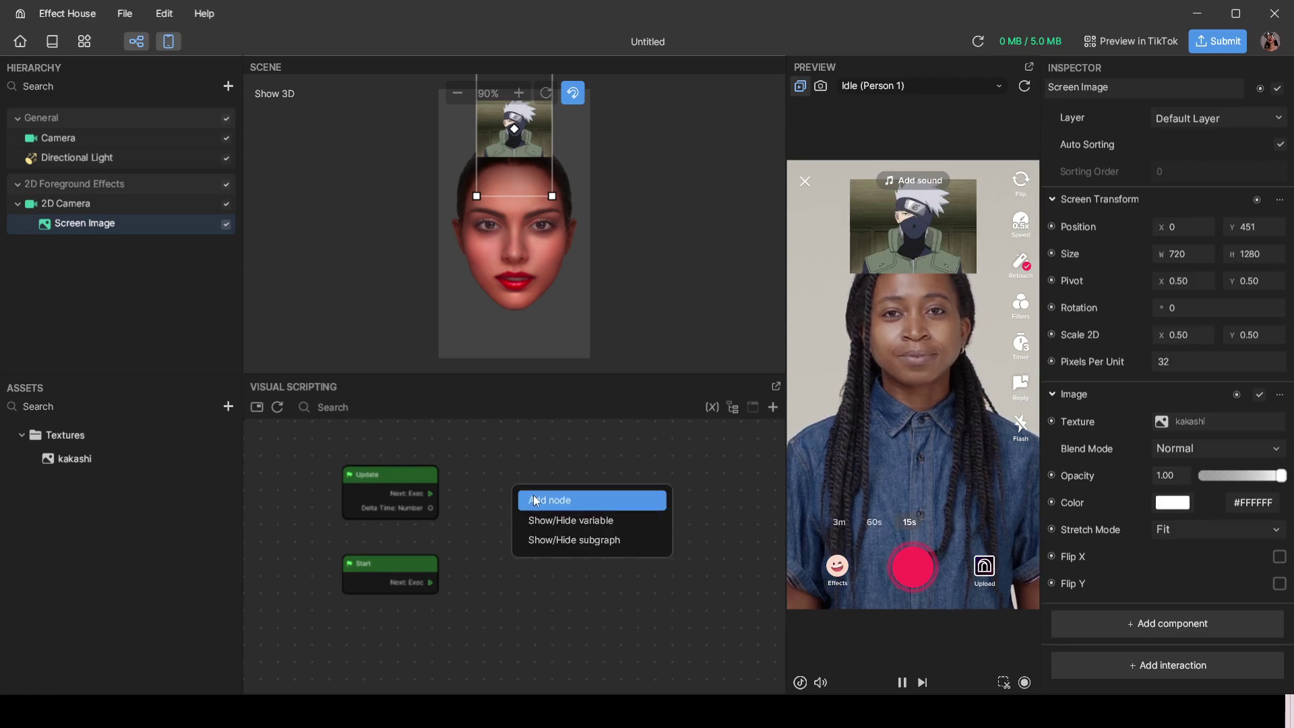
pyautogui.click(533, 498)
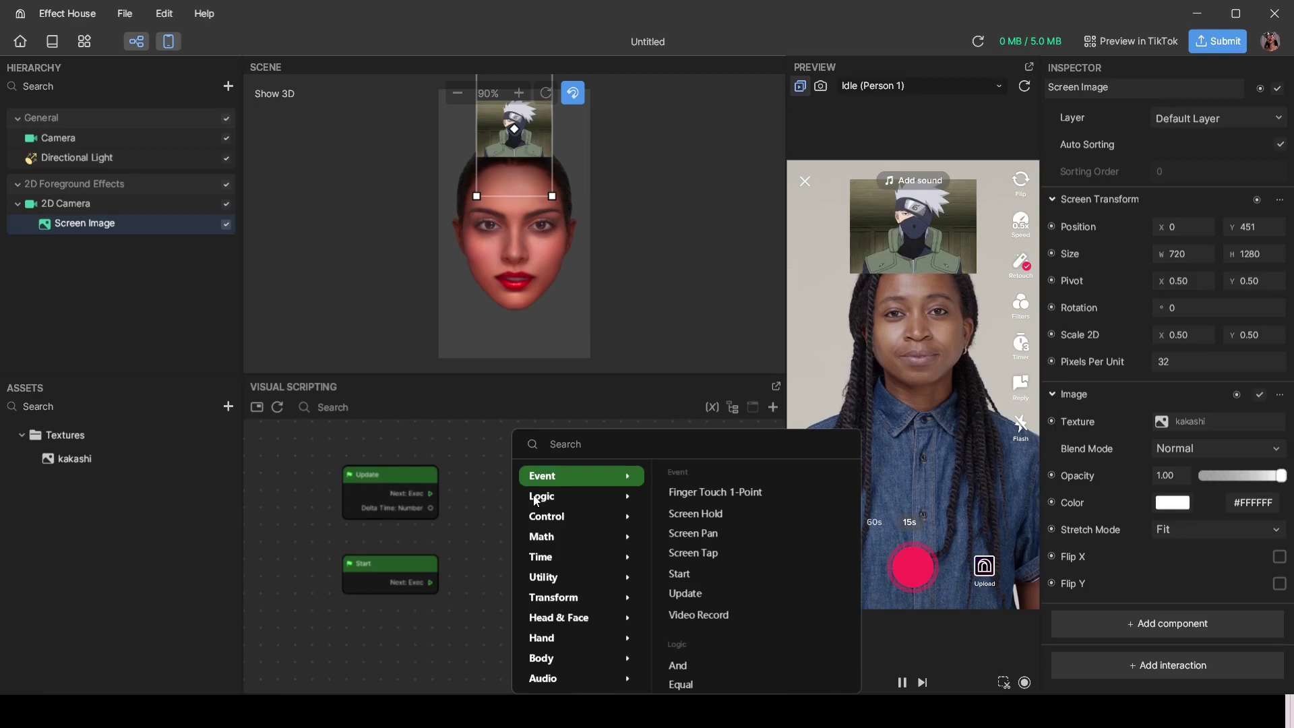
pyautogui.write('t')
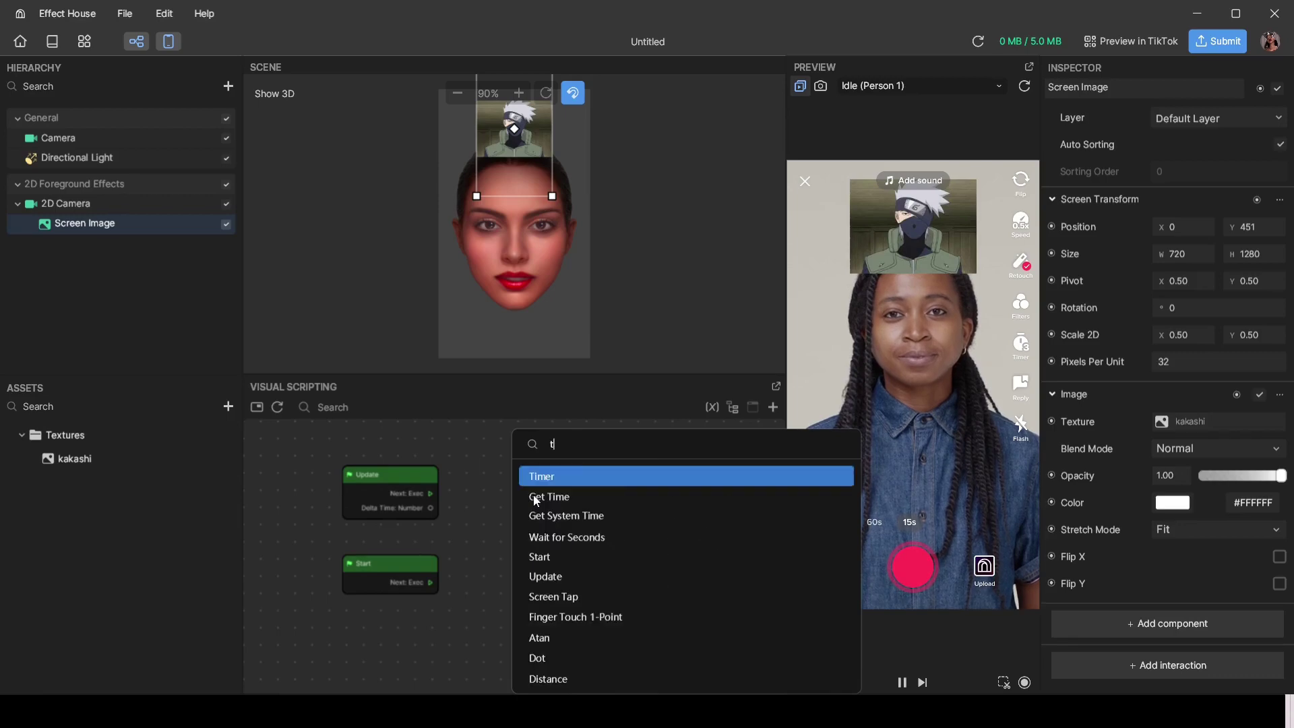
pyautogui.write('ra')
pyautogui.click(555, 472)
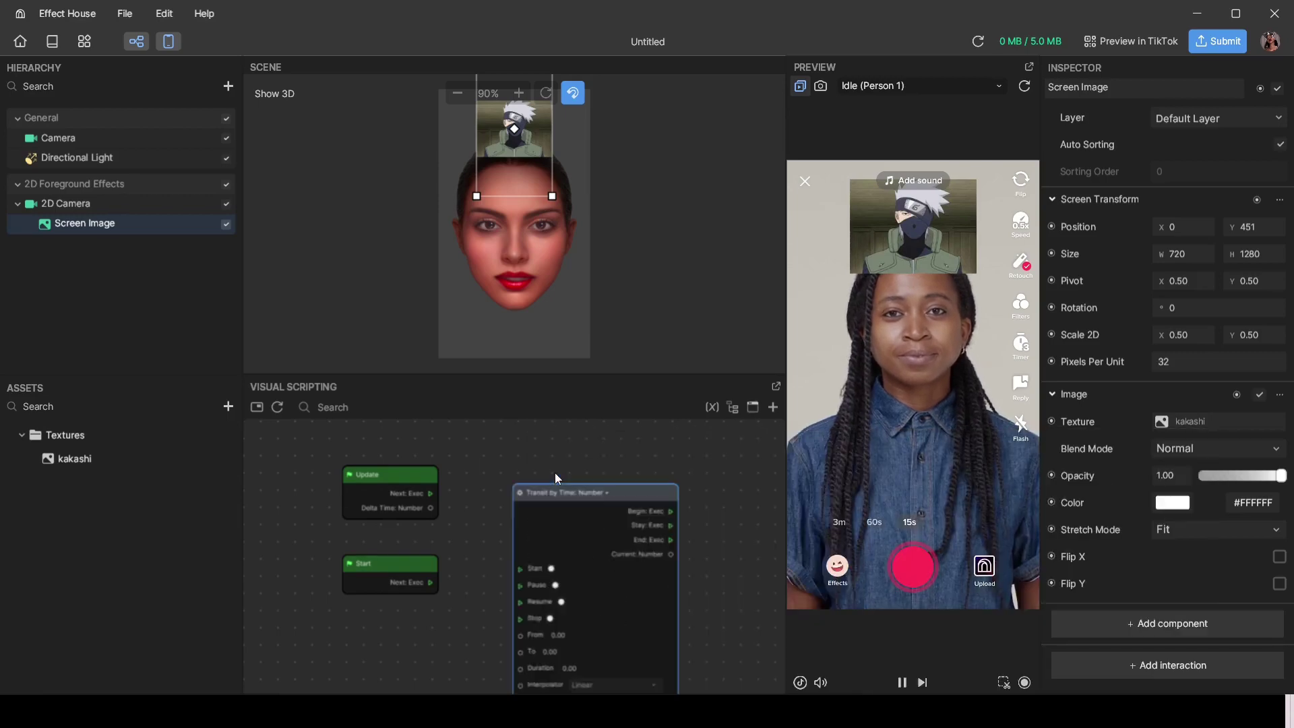
pyautogui.moveTo(555, 487); pyautogui.dragTo(555, 440)
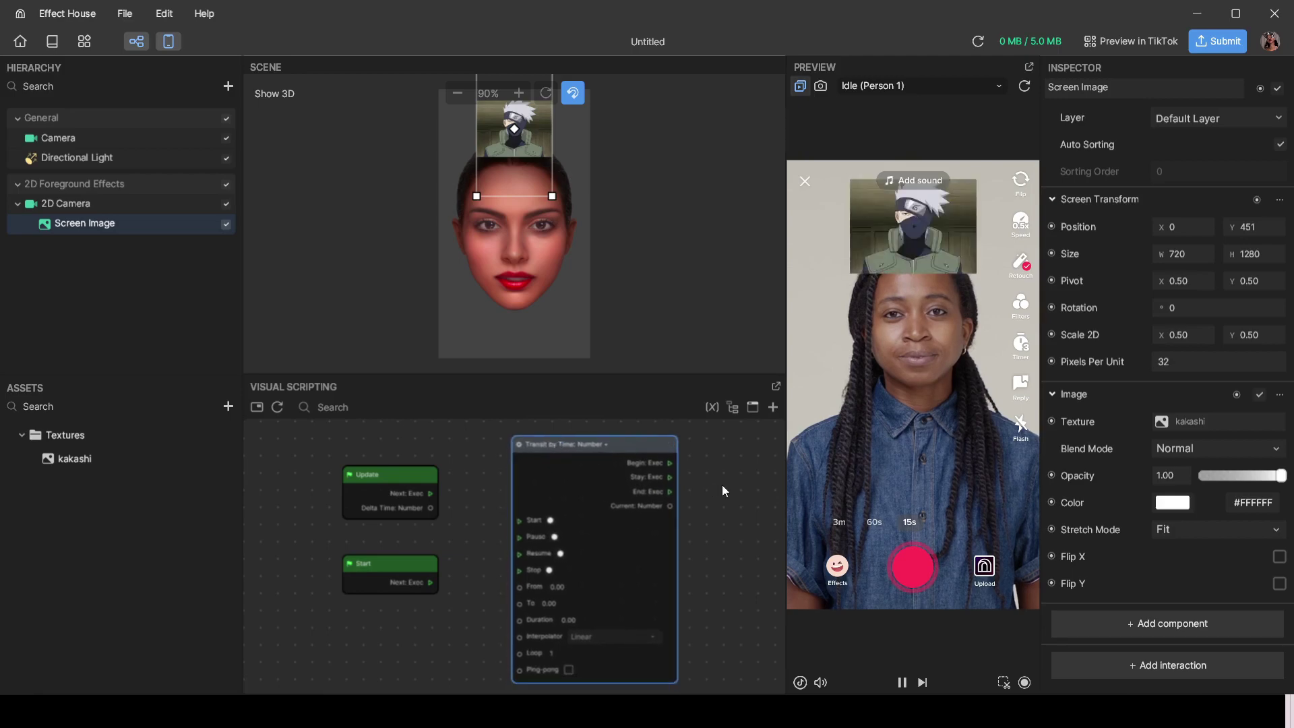
pyautogui.scroll(-2, 634, 488)
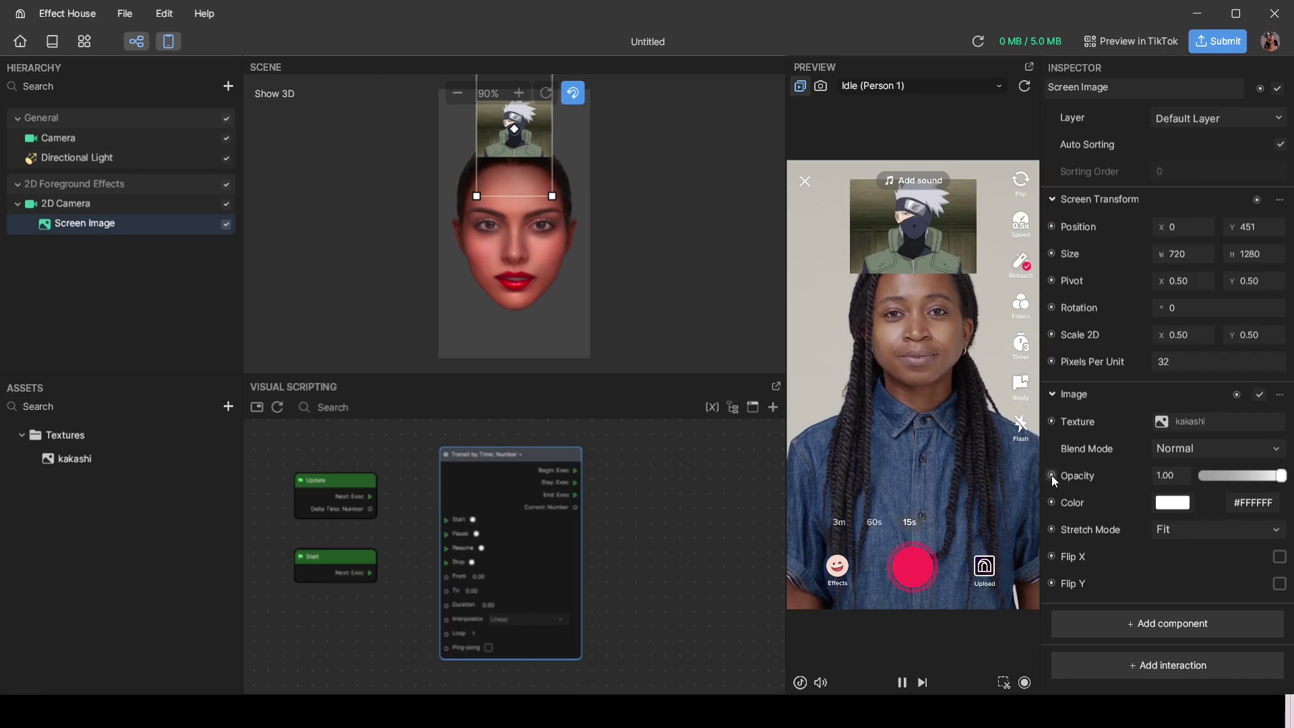
# Step: Add a Set Opacity node for the Screen Image and place it beyond the output side of the Transit by Time node
pyautogui.click(1051, 475)
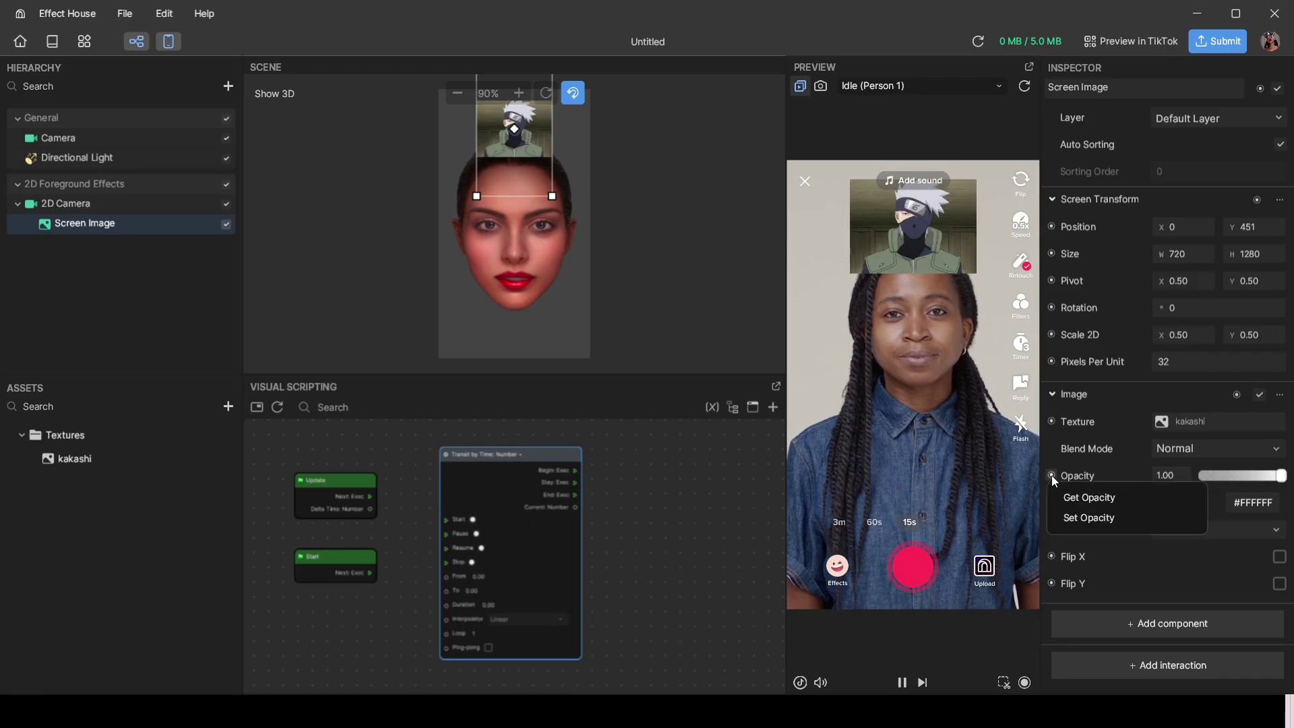
pyautogui.click(1071, 517)
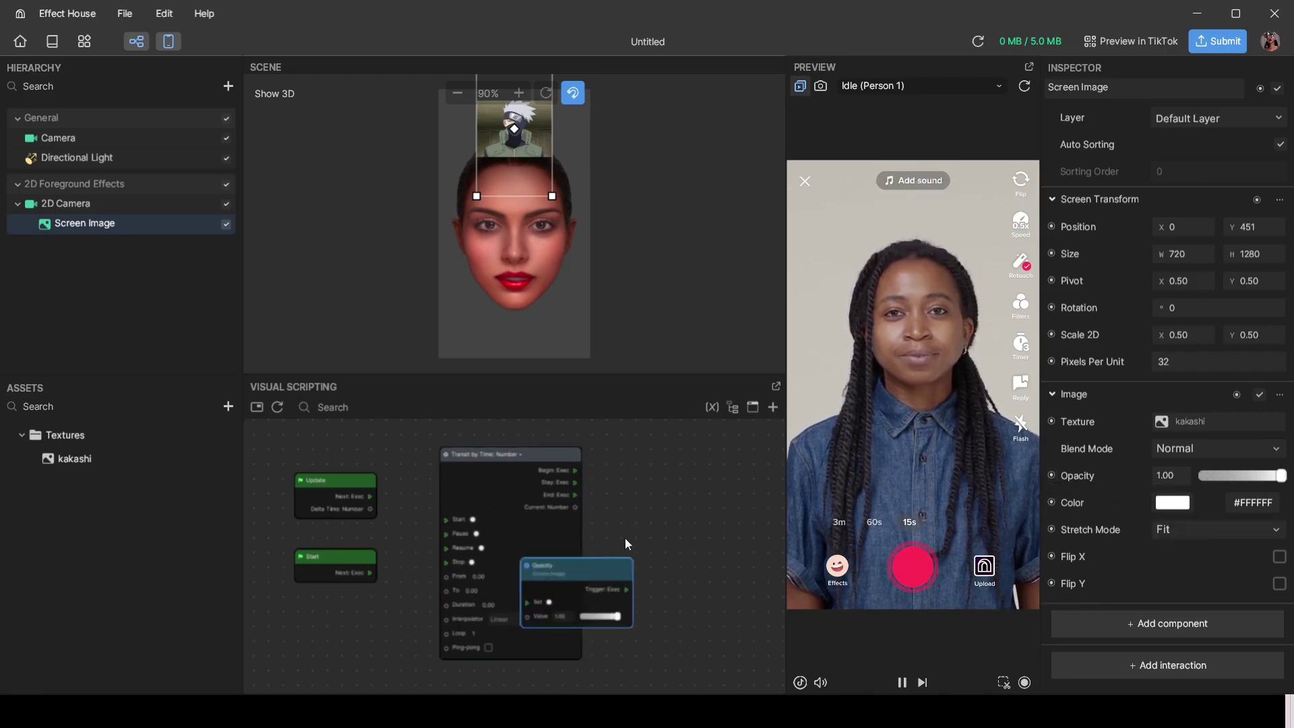
pyautogui.moveTo(559, 566); pyautogui.dragTo(680, 487)
# Step: Connect the Start event's Next output to the Start input of the Transit by Time node
pyautogui.scroll(1, 595, 515)
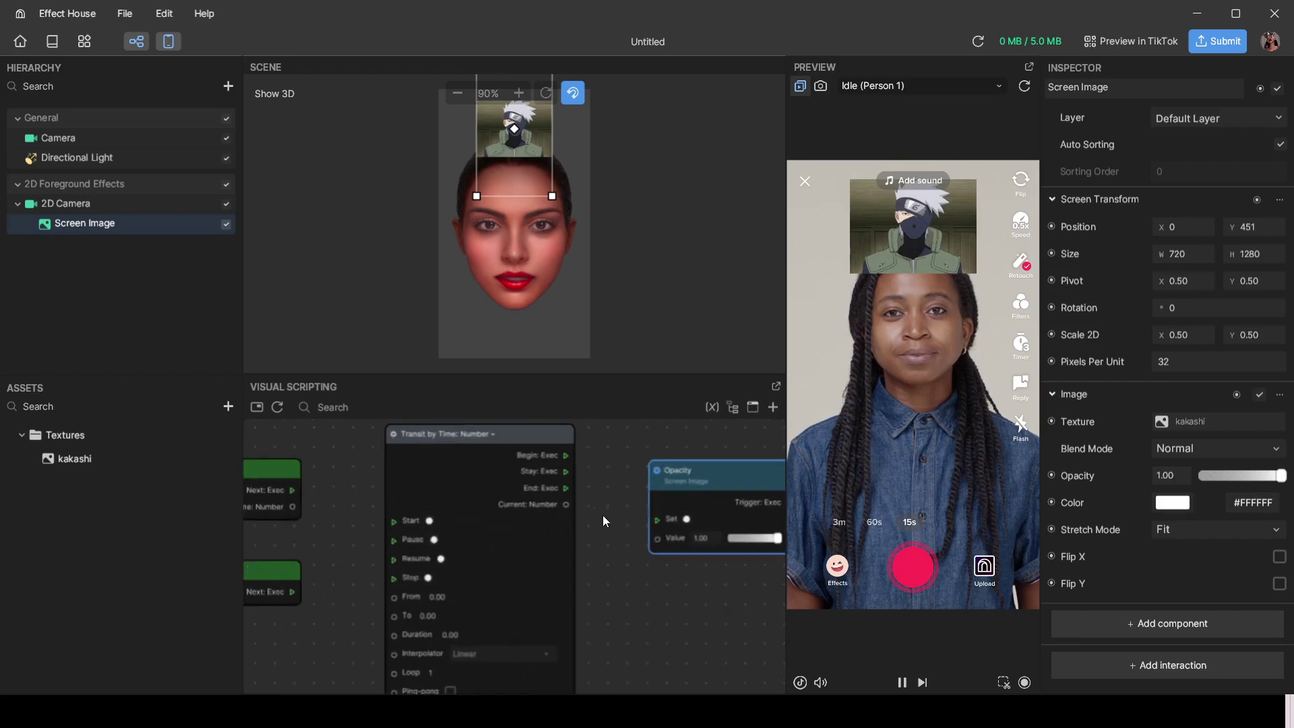
pyautogui.scroll(1, 399, 543)
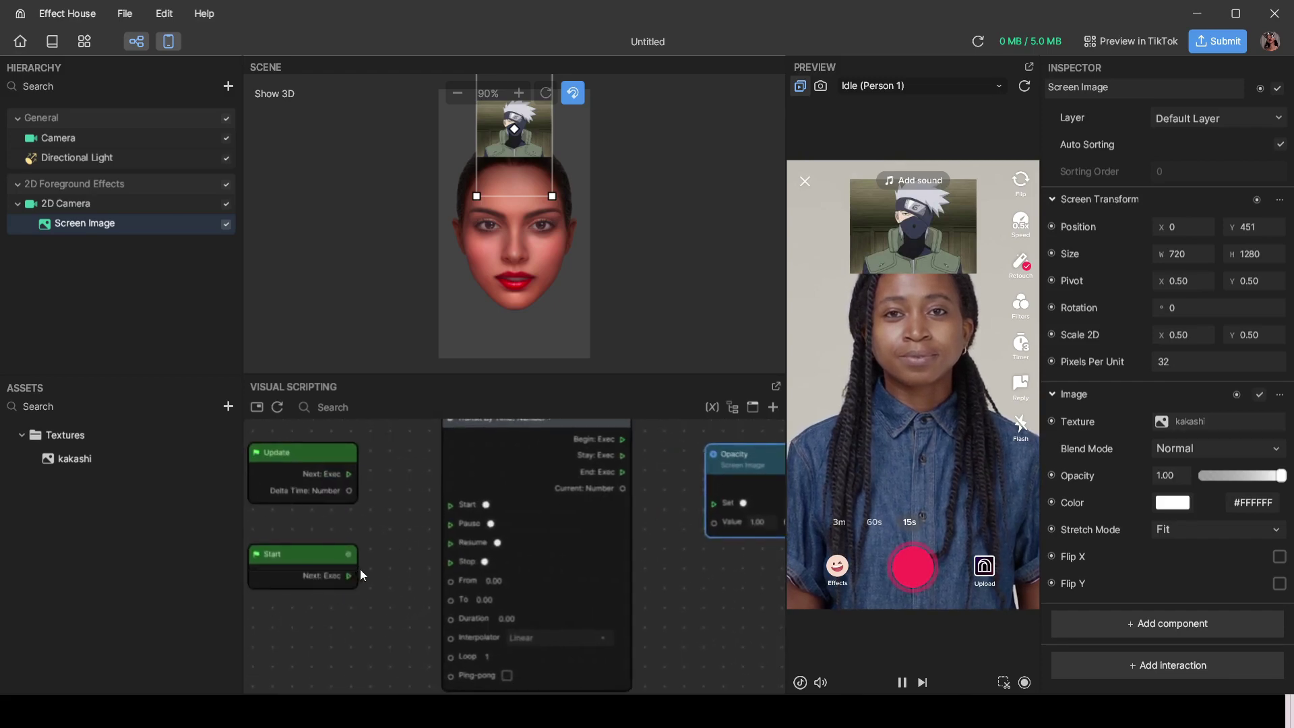
pyautogui.moveTo(349, 576); pyautogui.dragTo(450, 504)
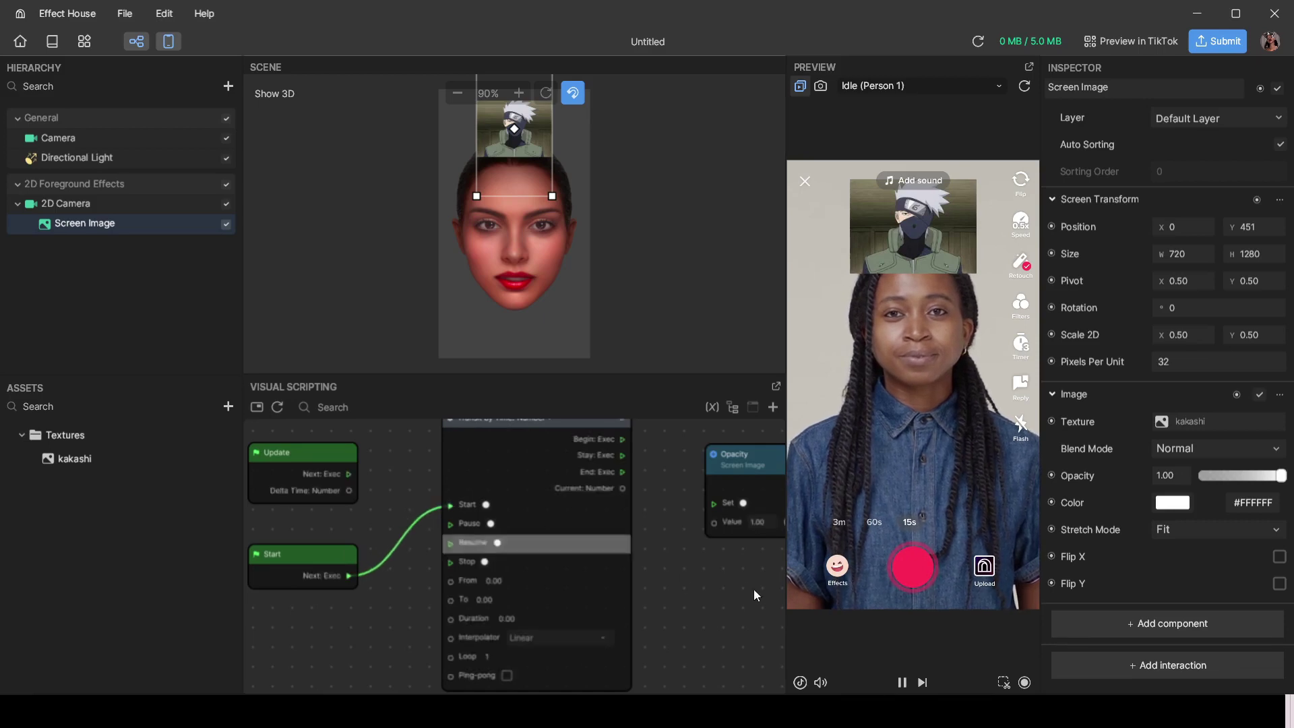
# Step: Lower the Screen Image's opacity to 0 and bring it back to 1.00
pyautogui.moveTo(694, 574); pyautogui.dragTo(612, 580, button='middle')
pyautogui.scroll(-3, 618, 574)
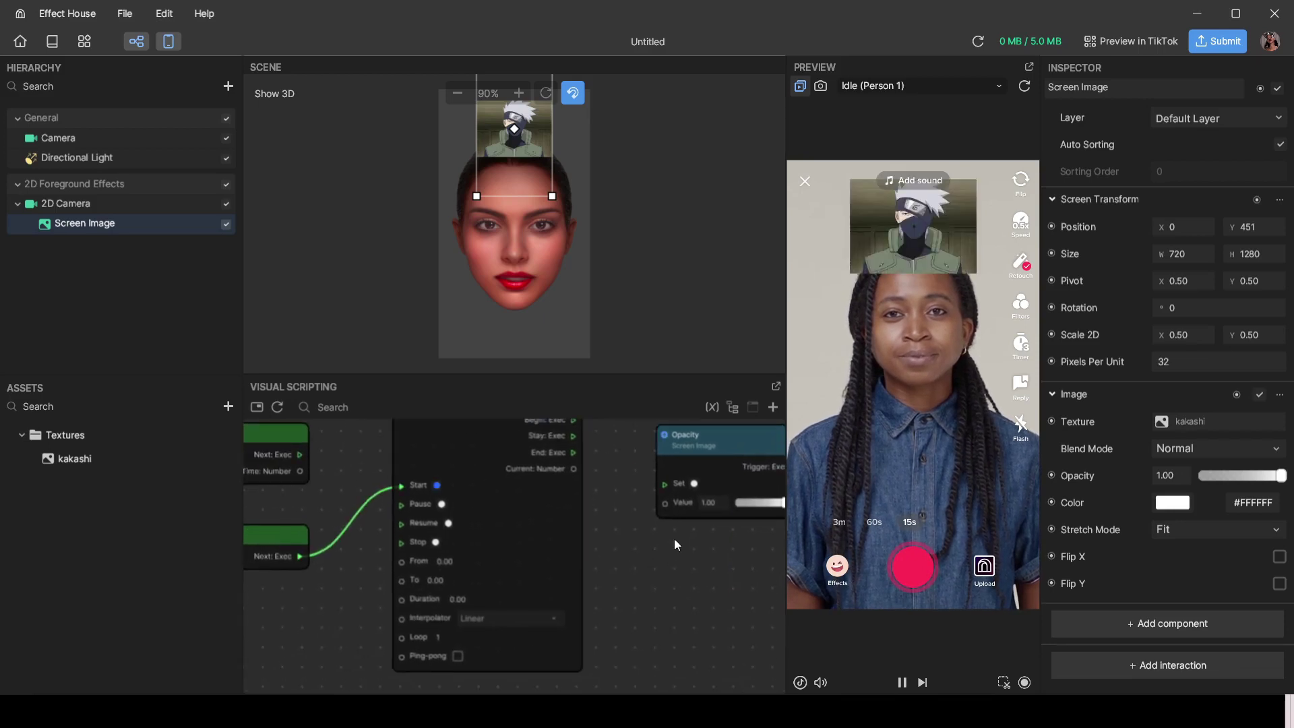
pyautogui.hscroll(-3, 593, 543)
pyautogui.scroll(4, 430, 553)
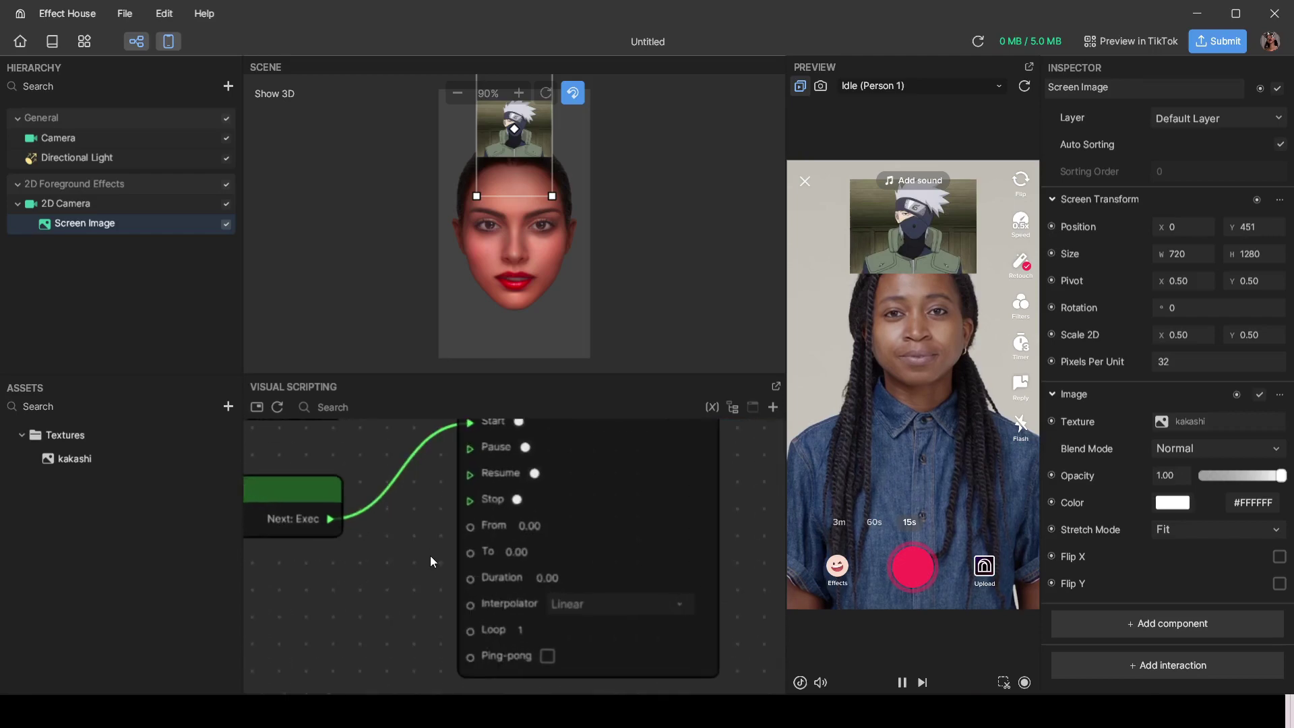
pyautogui.doubleClick(1175, 477)
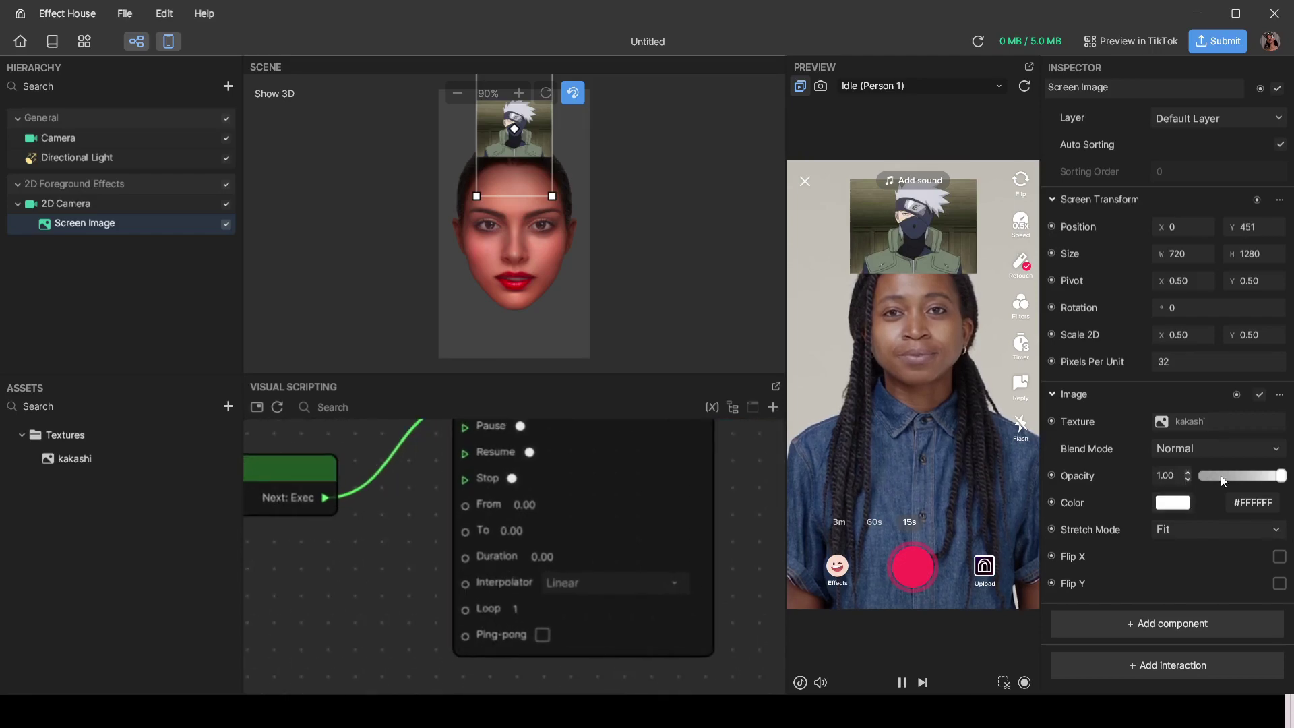
pyautogui.write('0.1')
pyautogui.press('Return')
pyautogui.click(1196, 476)
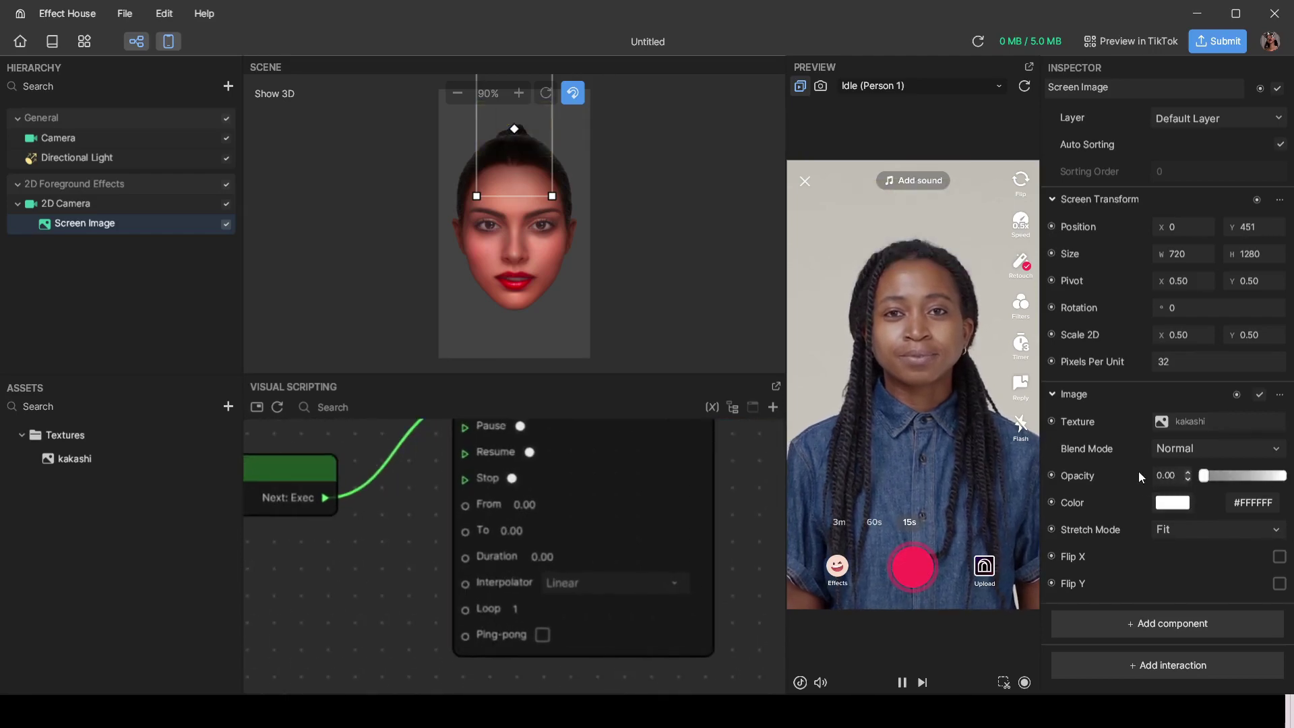
pyautogui.moveTo(1203, 476); pyautogui.dragTo(1281, 476)
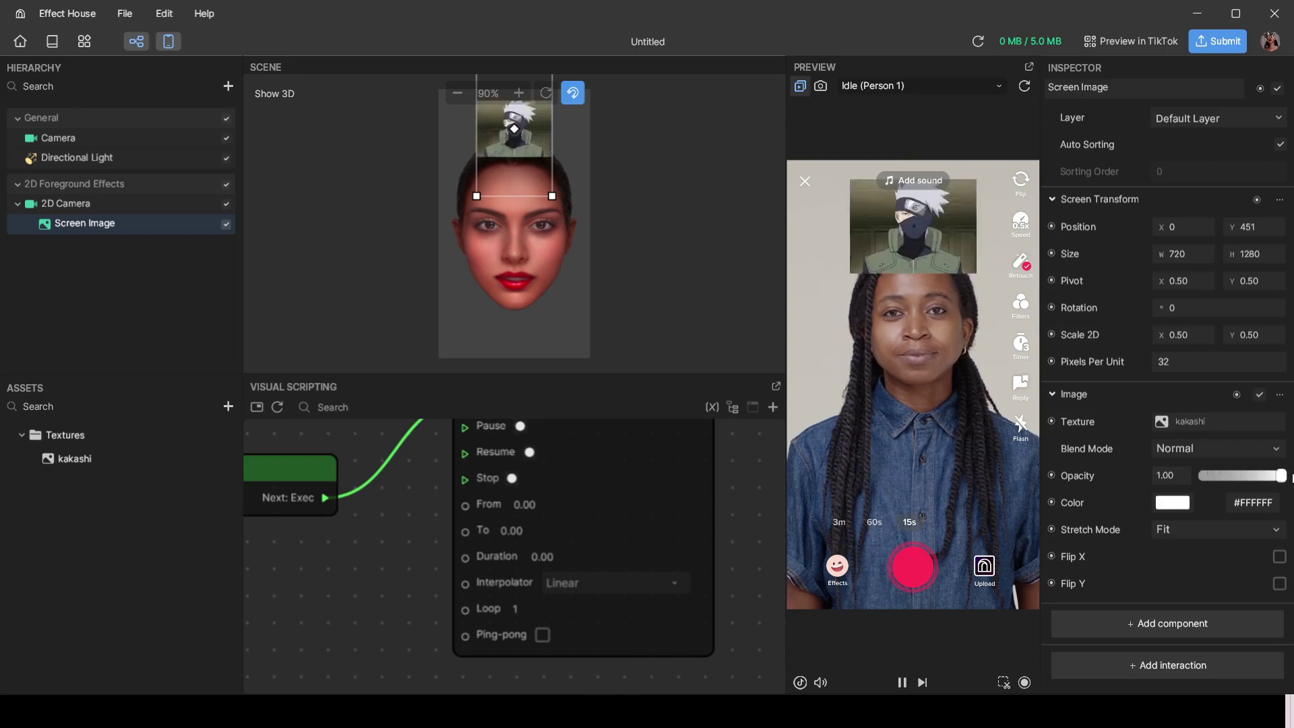
# Step: Set the Transit by Time node's To value to 1 and its Duration to 5
pyautogui.scroll(1, 528, 564)
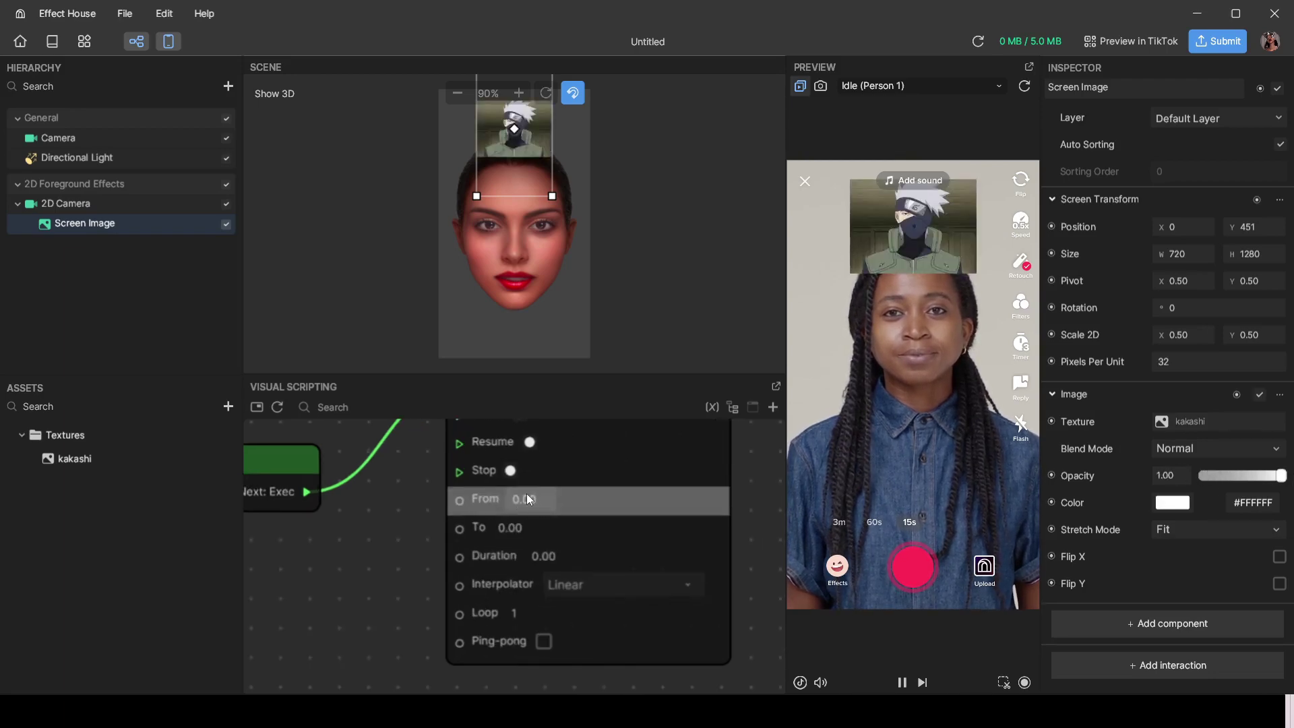
pyautogui.click(508, 528)
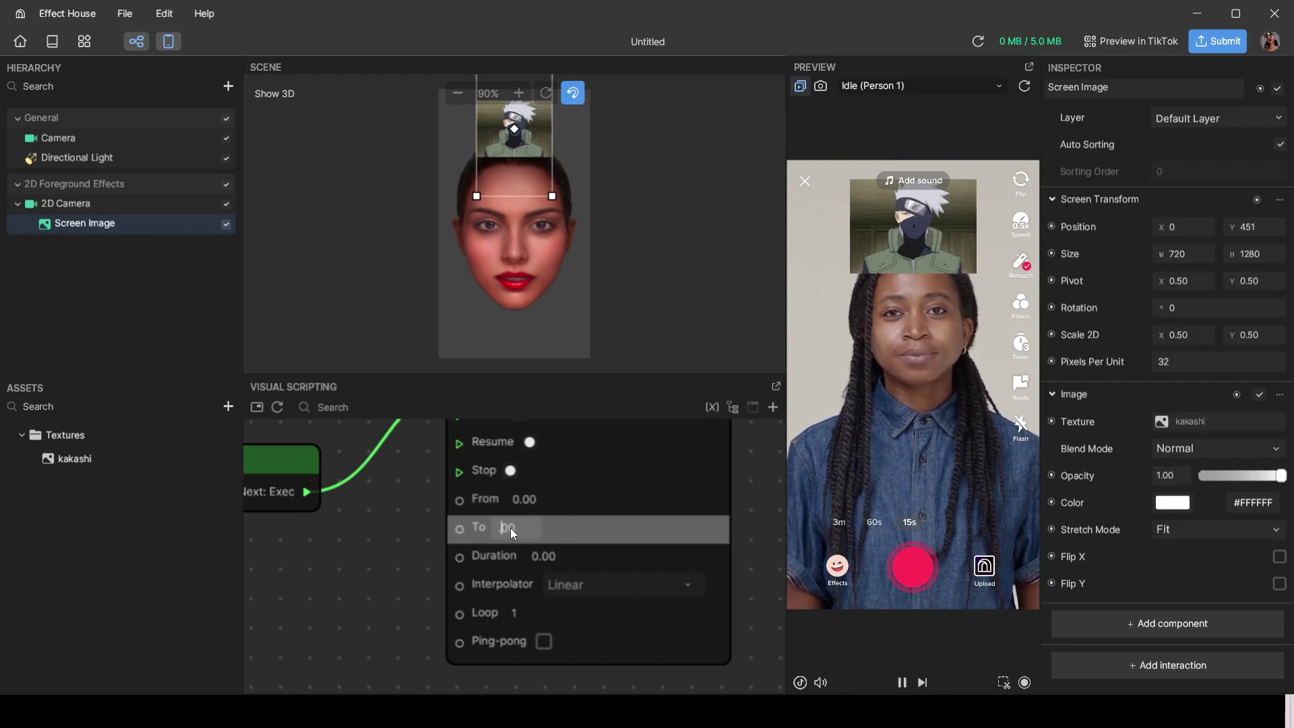
pyautogui.write('1')
pyautogui.press('Return')
pyautogui.click(535, 555)
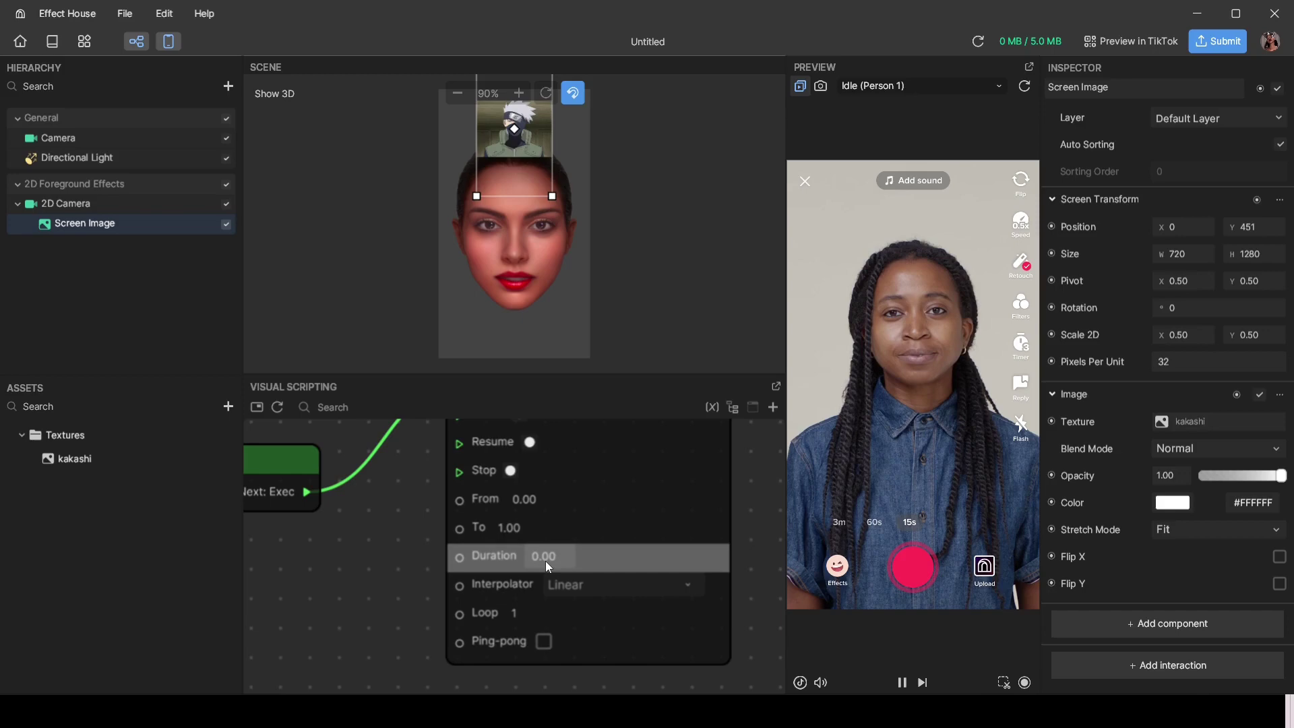
pyautogui.write('5')
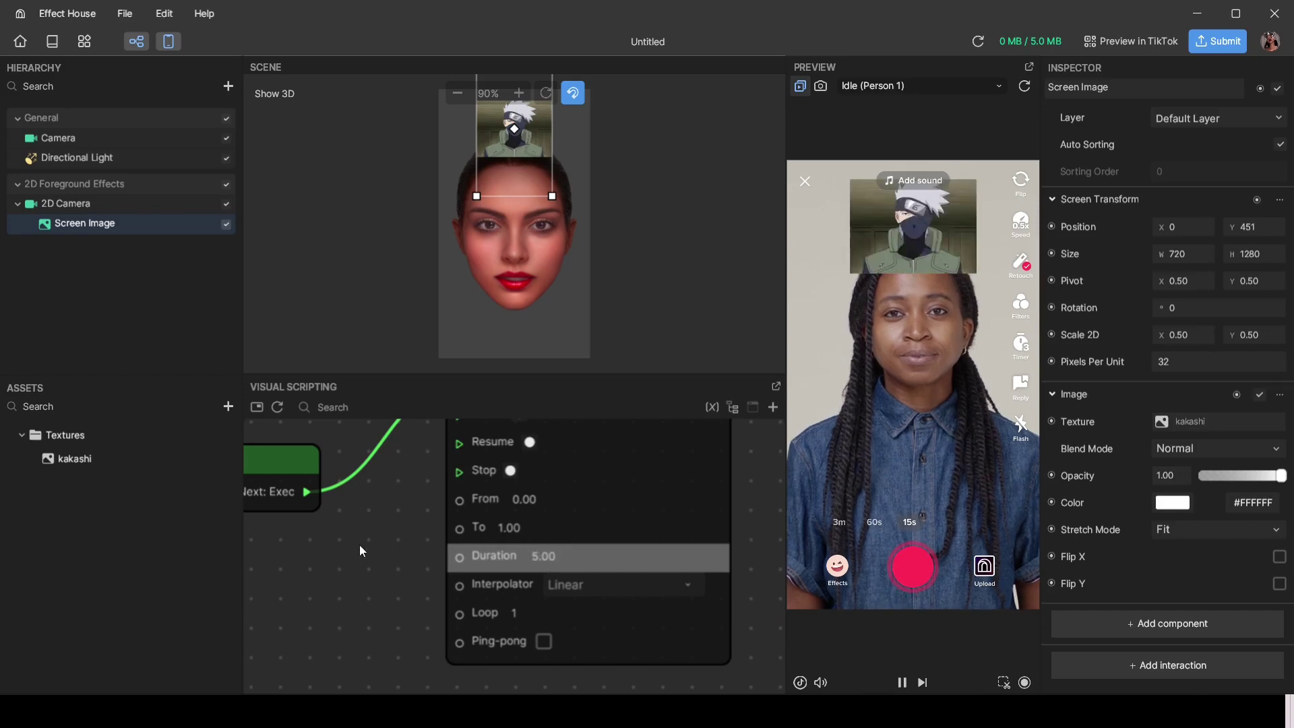
pyautogui.press('Return')
# Step: Connect the Transit by Time node's Current number output to the Value input of the Opacity node
pyautogui.scroll(-5, 366, 552)
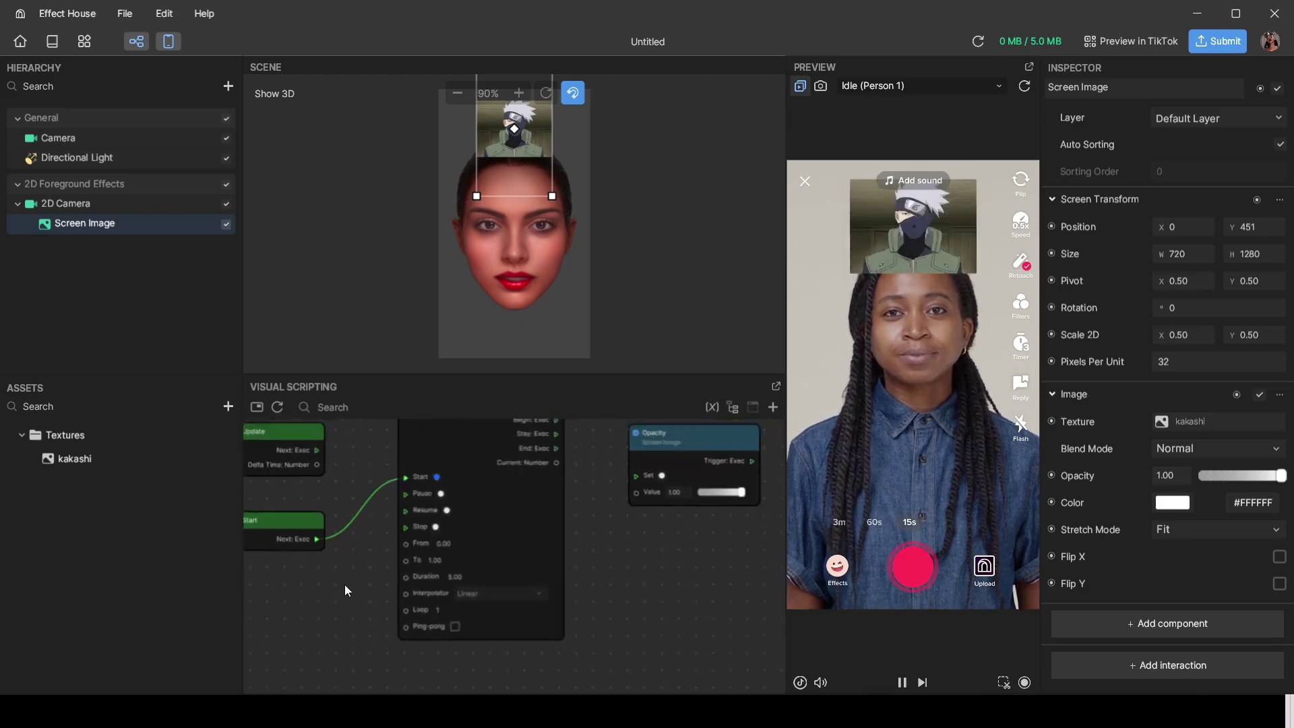
pyautogui.scroll(1, 565, 581)
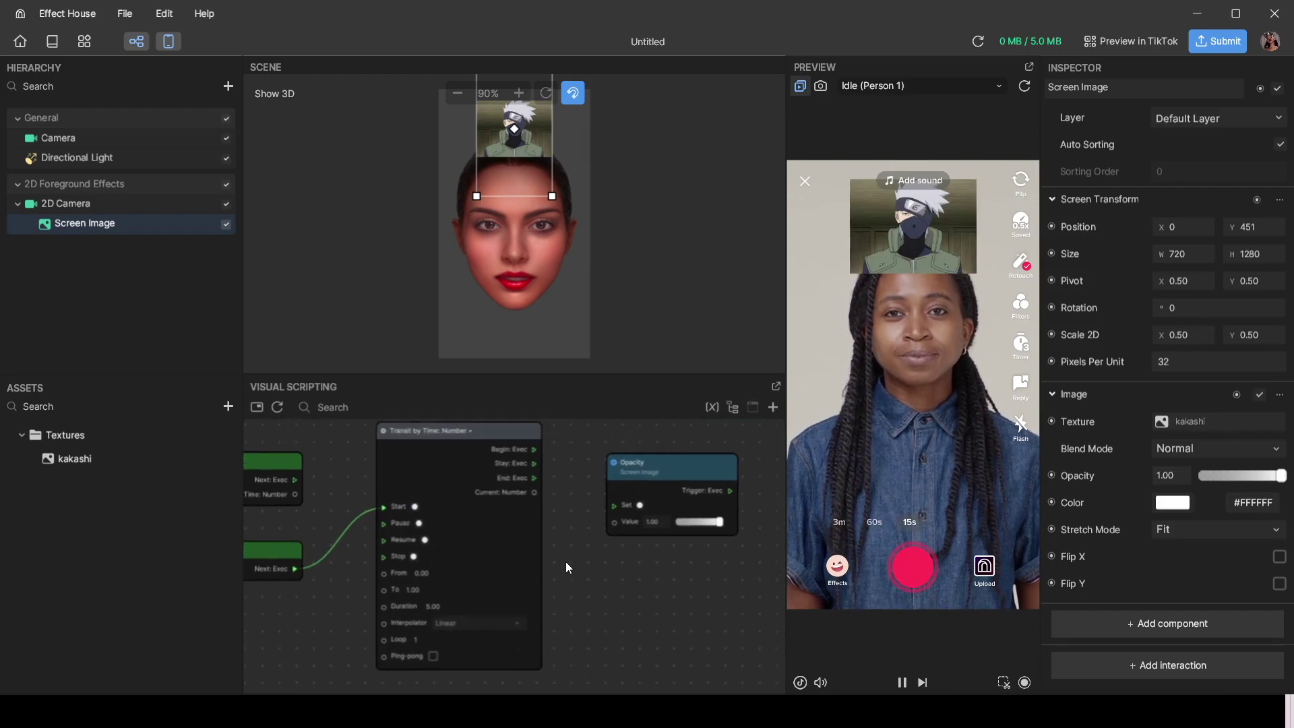
pyautogui.scroll(3, 566, 566)
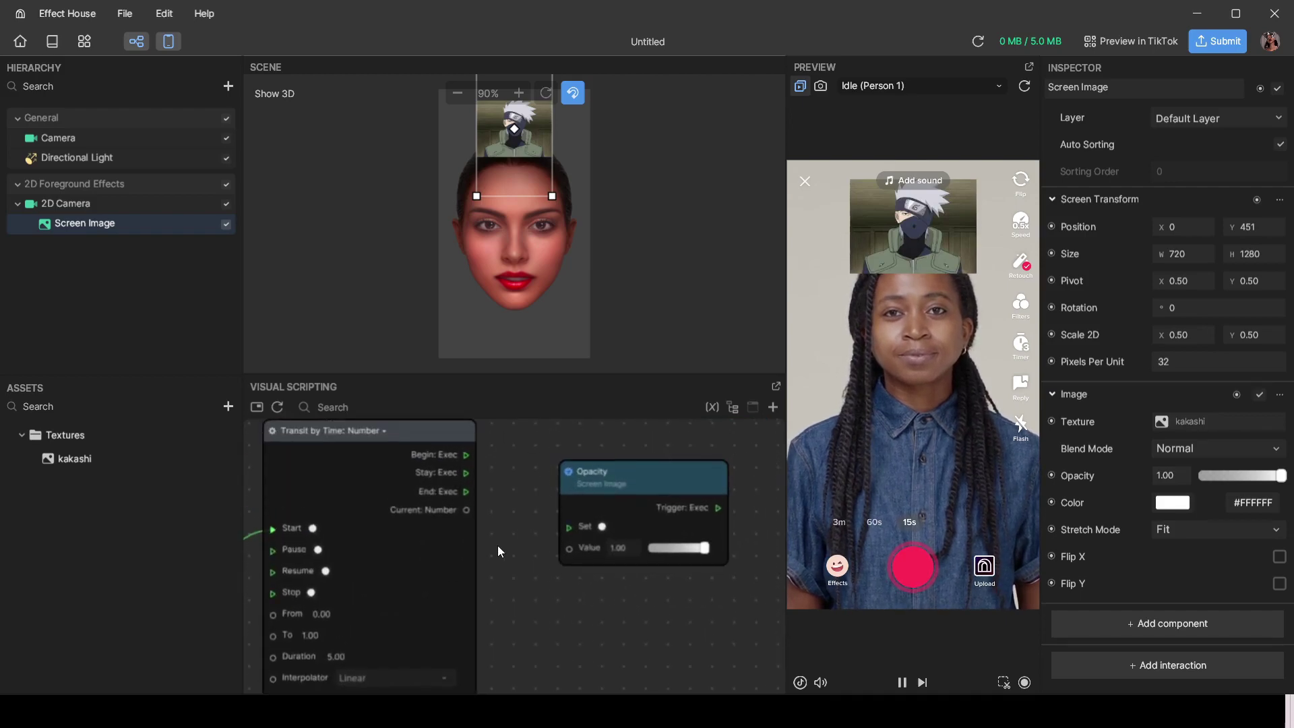
pyautogui.moveTo(467, 510); pyautogui.dragTo(568, 548)
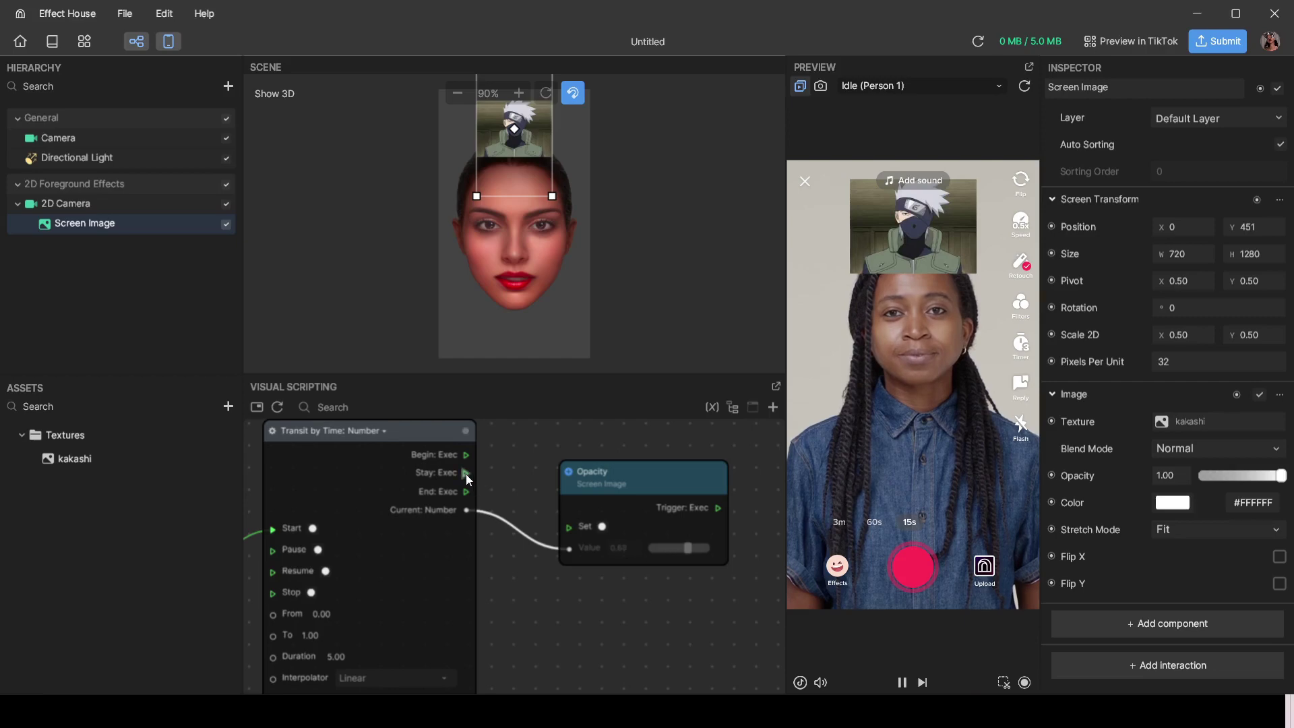
# Step: Connect the Transit by Time node's Stay output to the Set input of the Opacity node
pyautogui.moveTo(467, 473); pyautogui.dragTo(563, 525)
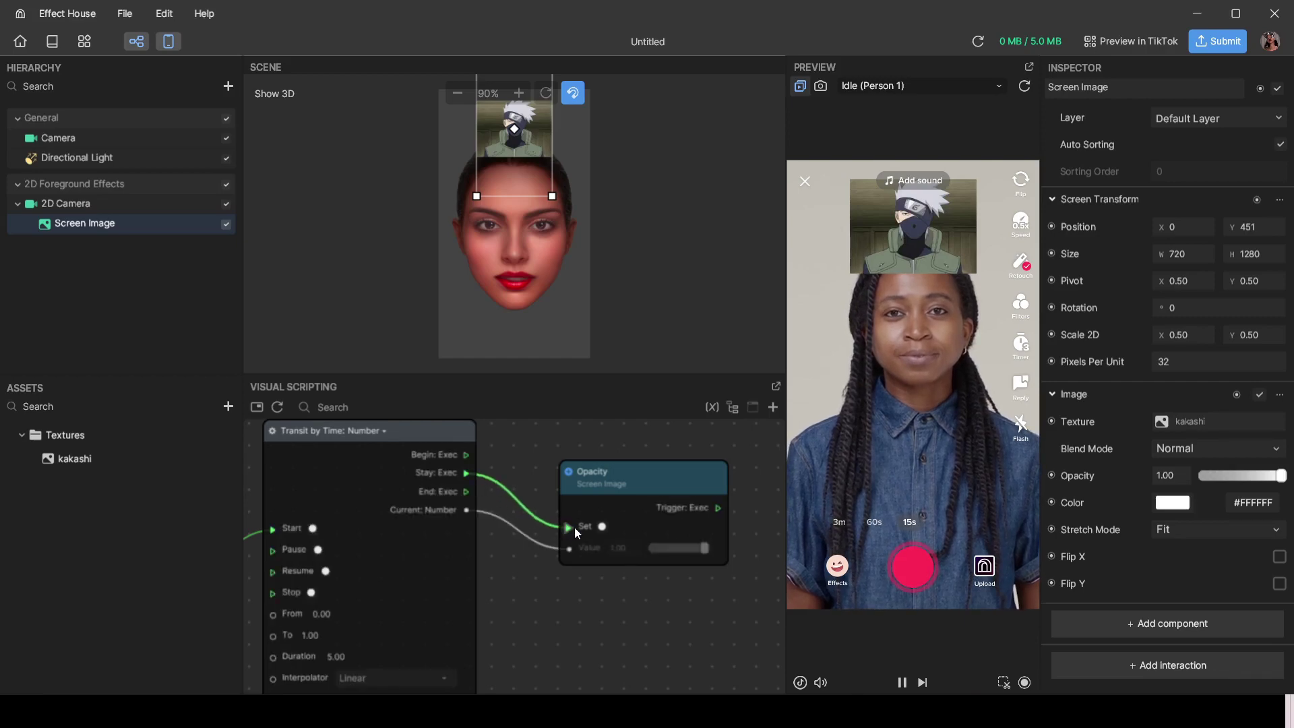
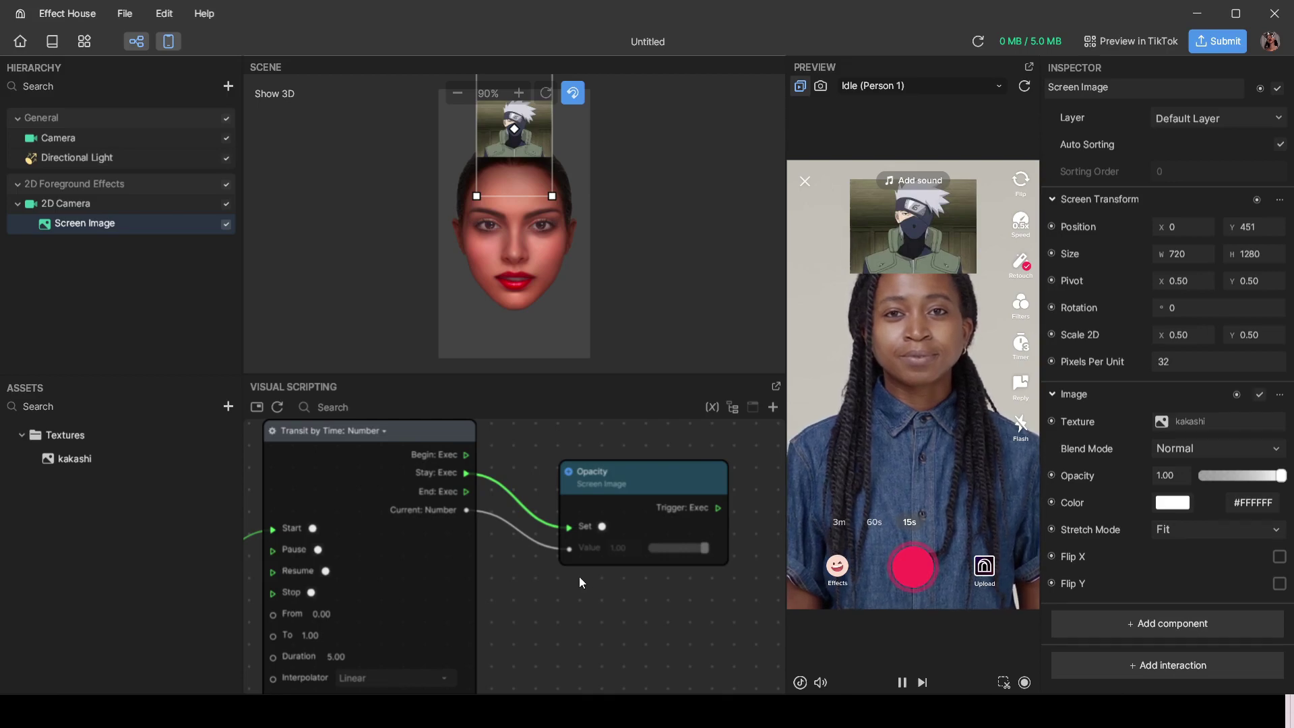
# Step: Set the Transit by Time node's Loop value to 10
pyautogui.scroll(-5, 558, 590)
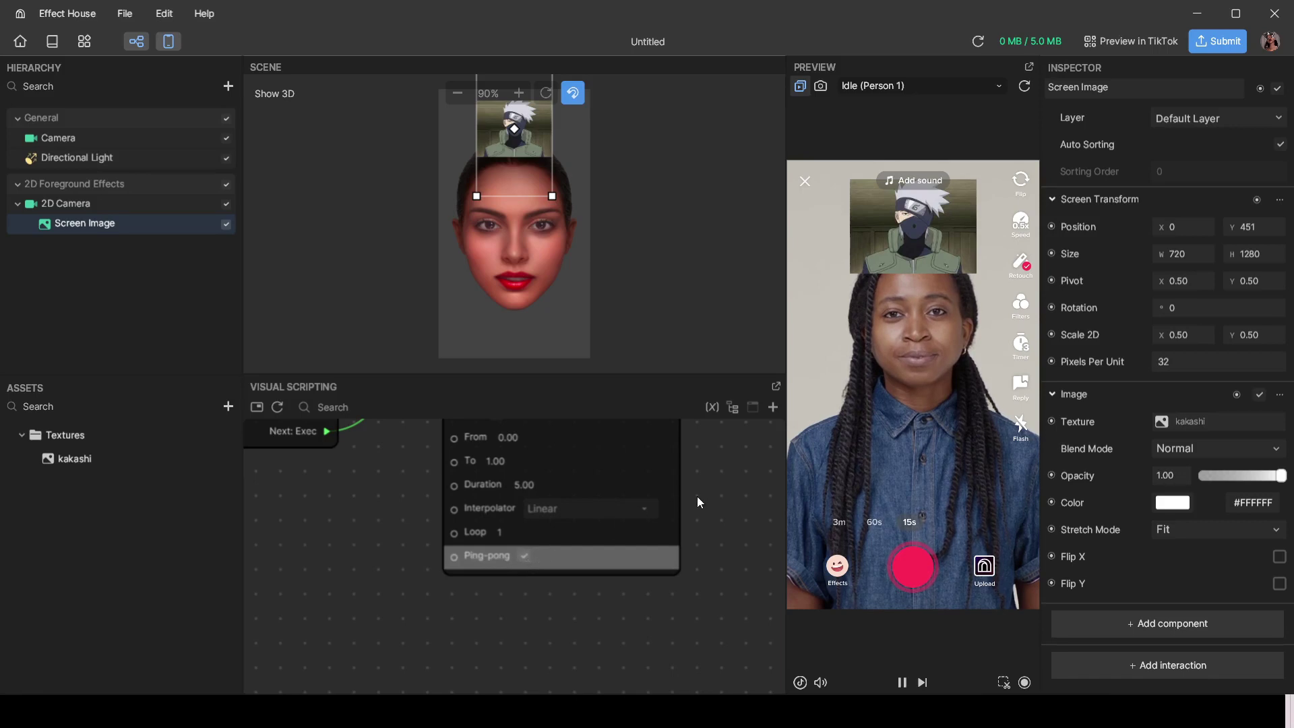
pyautogui.scroll(-2, 714, 487)
pyautogui.moveTo(719, 484); pyautogui.dragTo(605, 595)
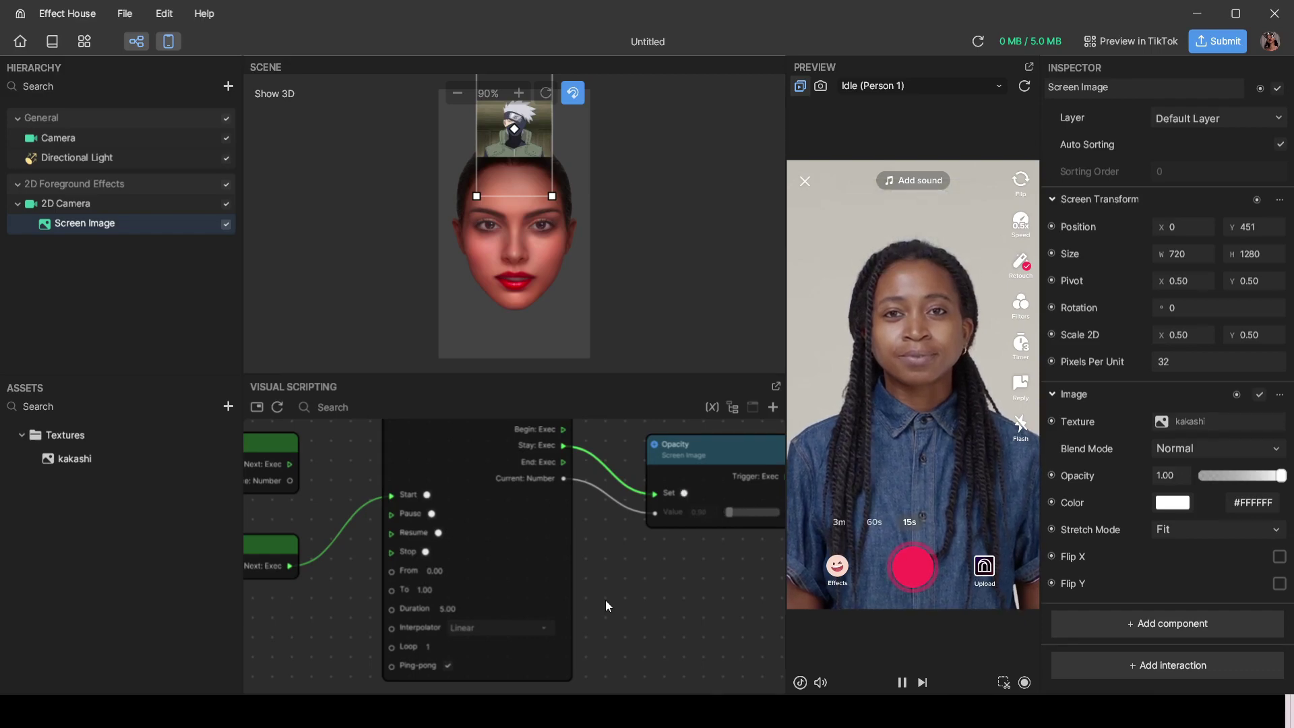
pyautogui.scroll(3, 436, 657)
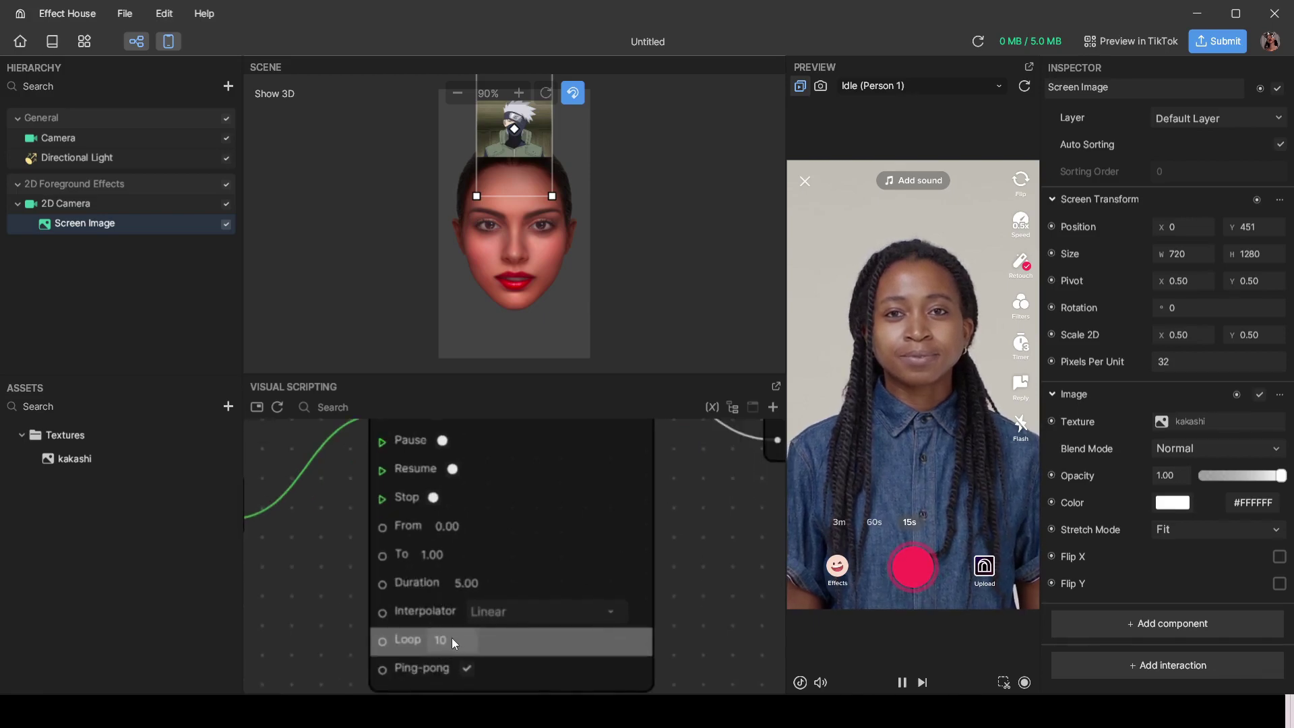
pyautogui.write('0')
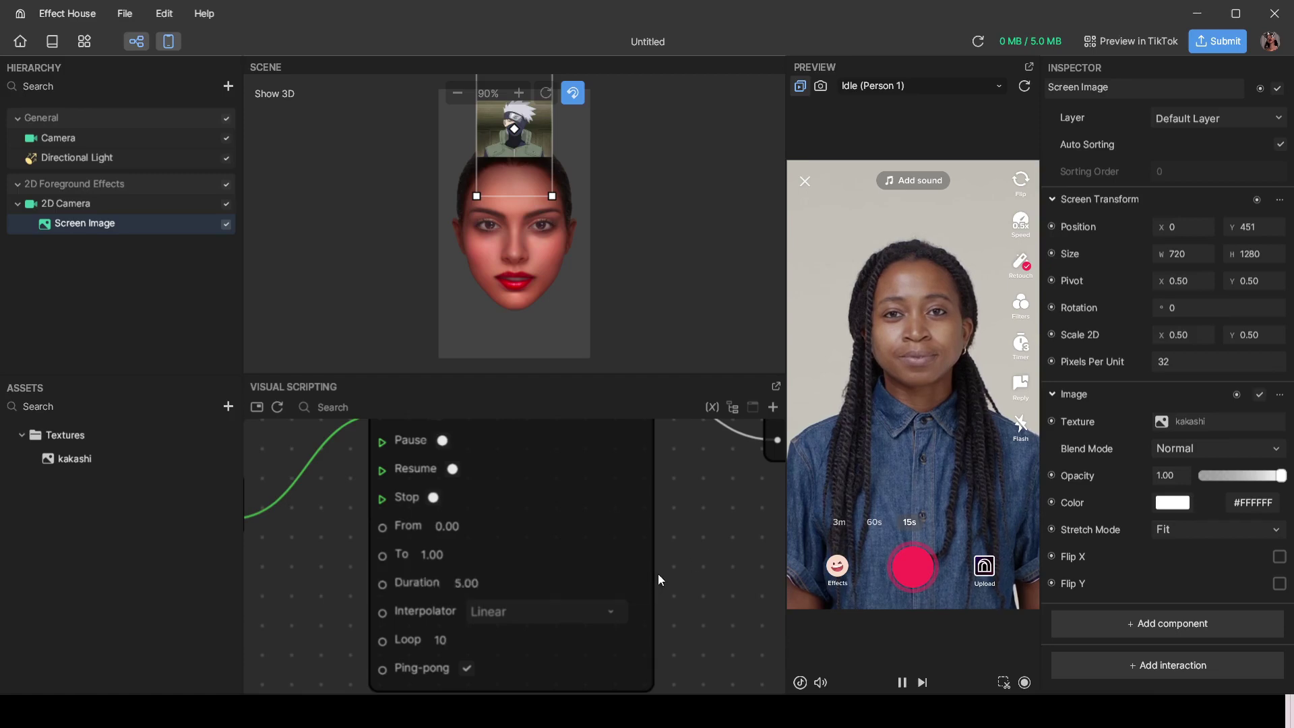
pyautogui.scroll(-3, 696, 531)
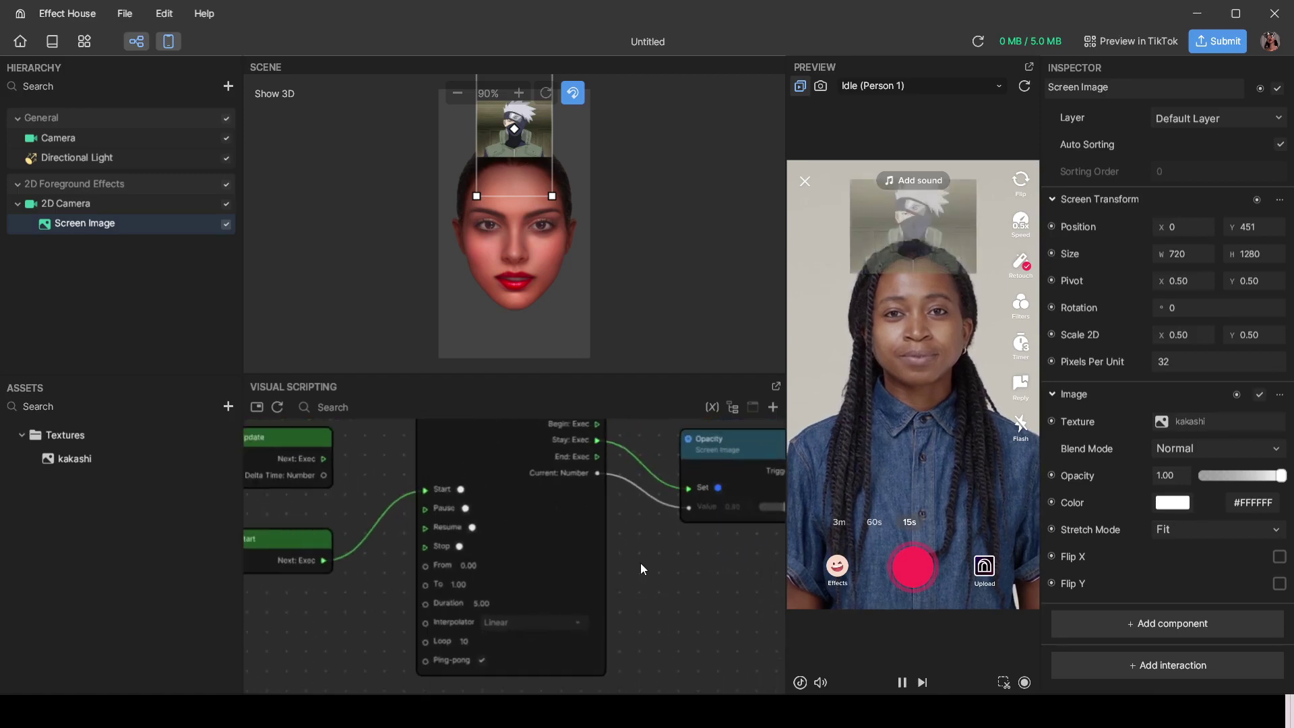
pyautogui.scroll(-1, 640, 564)
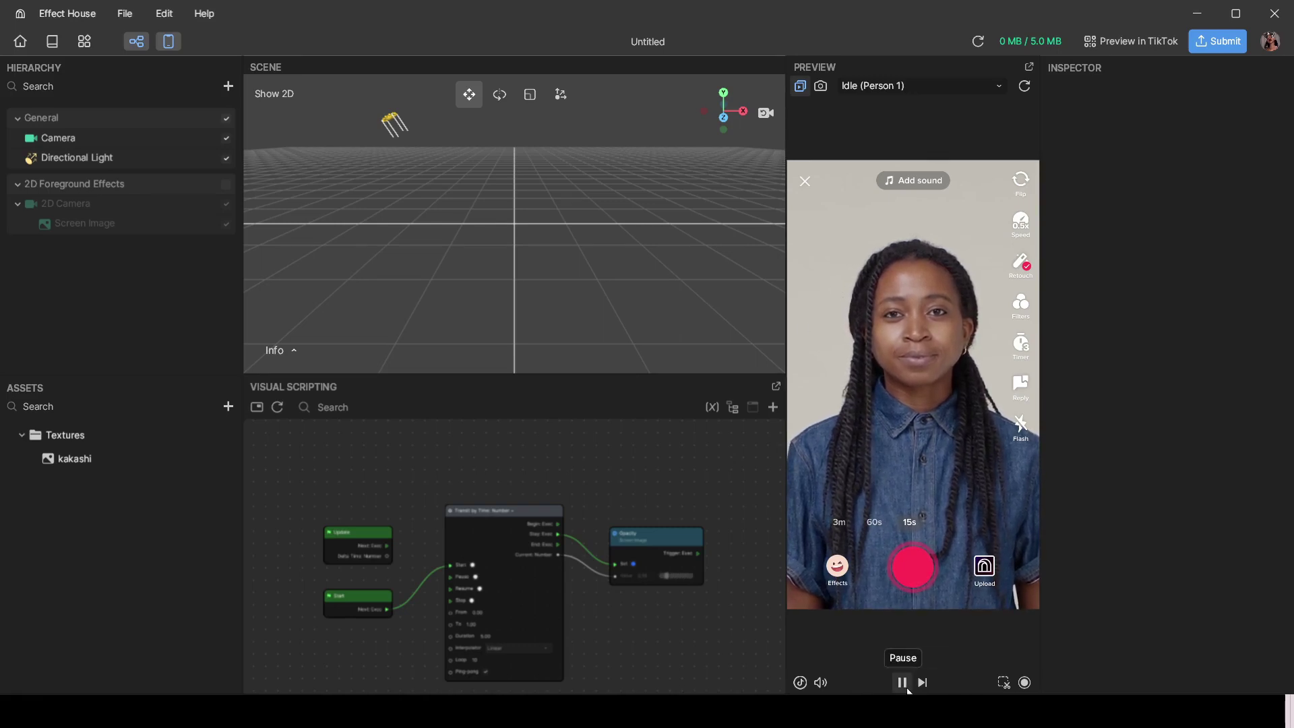
# Step: Try the Idle (Person 2), Idle (Person 3), Idle (Person 4) and Nodding (Person 1) clips as preview media
pyautogui.click(999, 86)
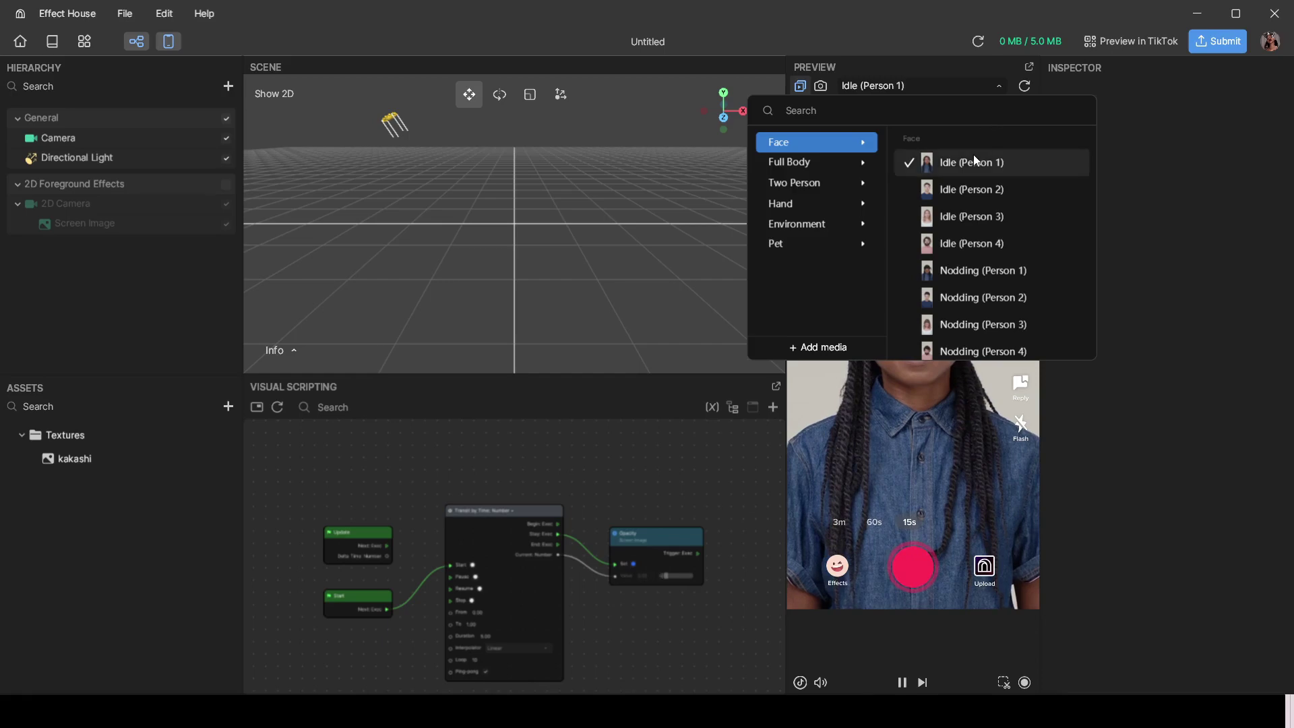
pyautogui.click(977, 184)
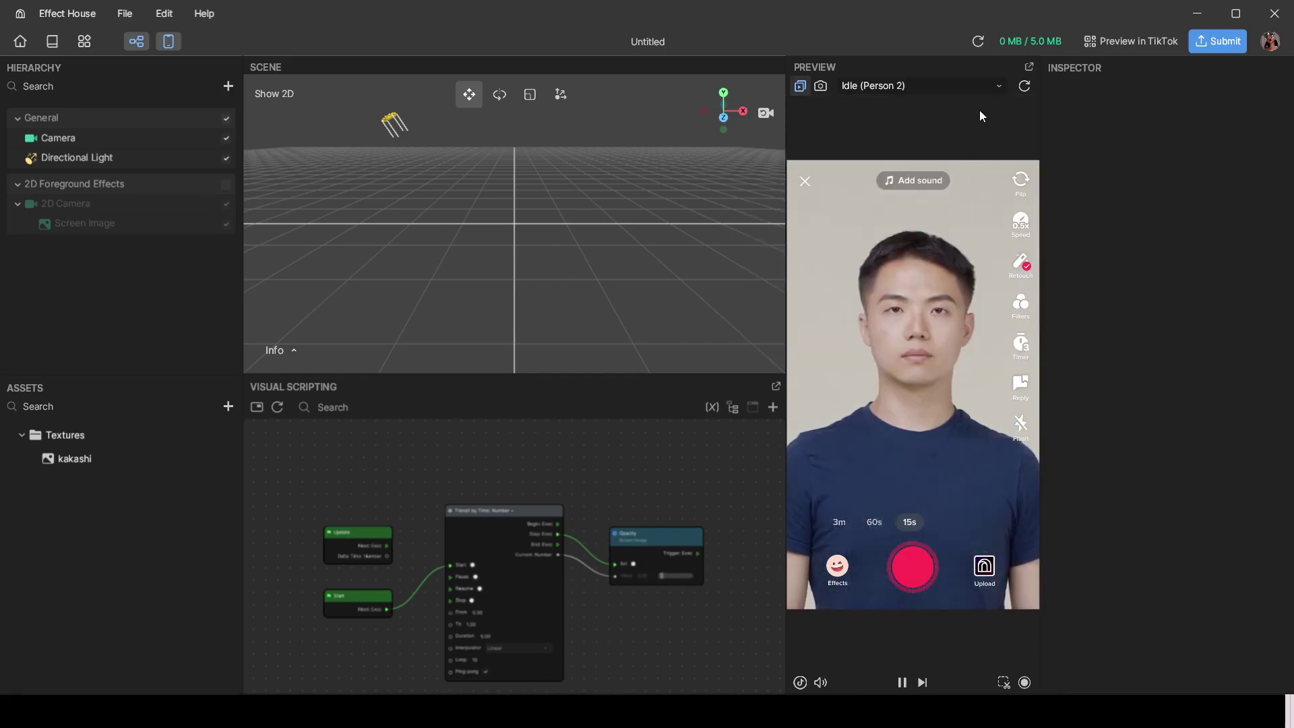
pyautogui.click(997, 86)
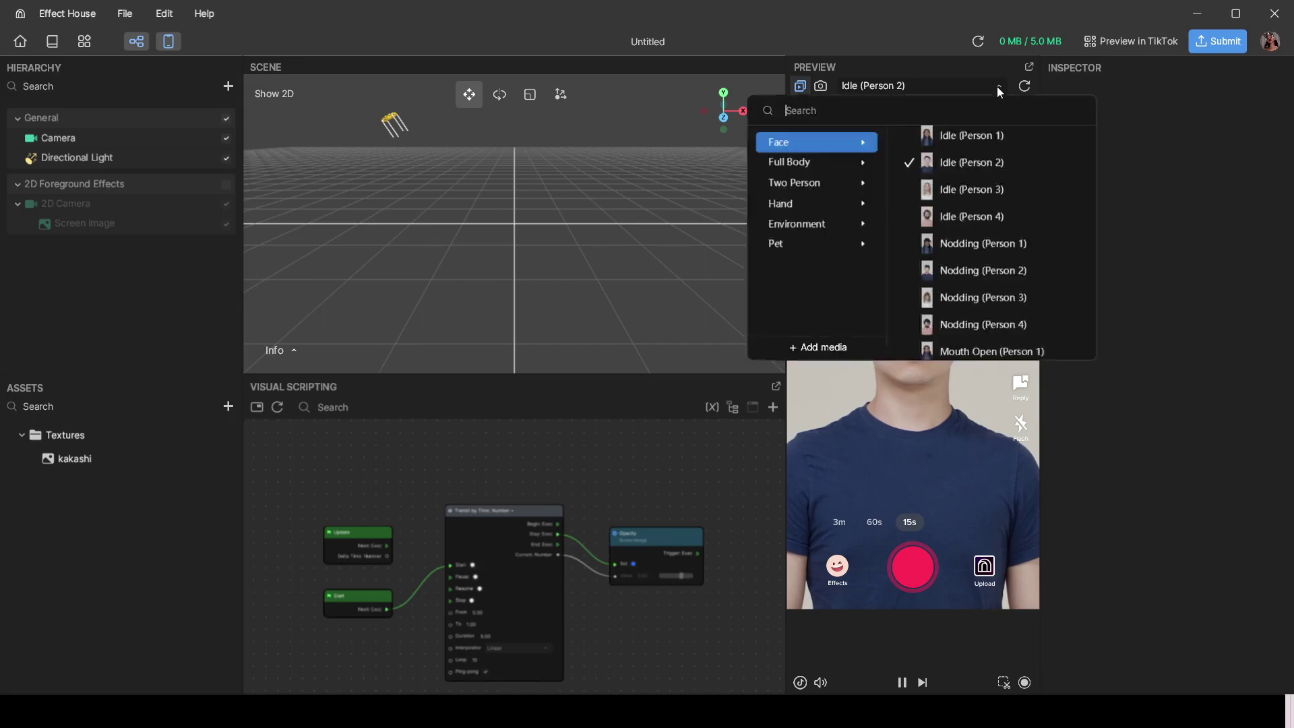
pyautogui.click(972, 190)
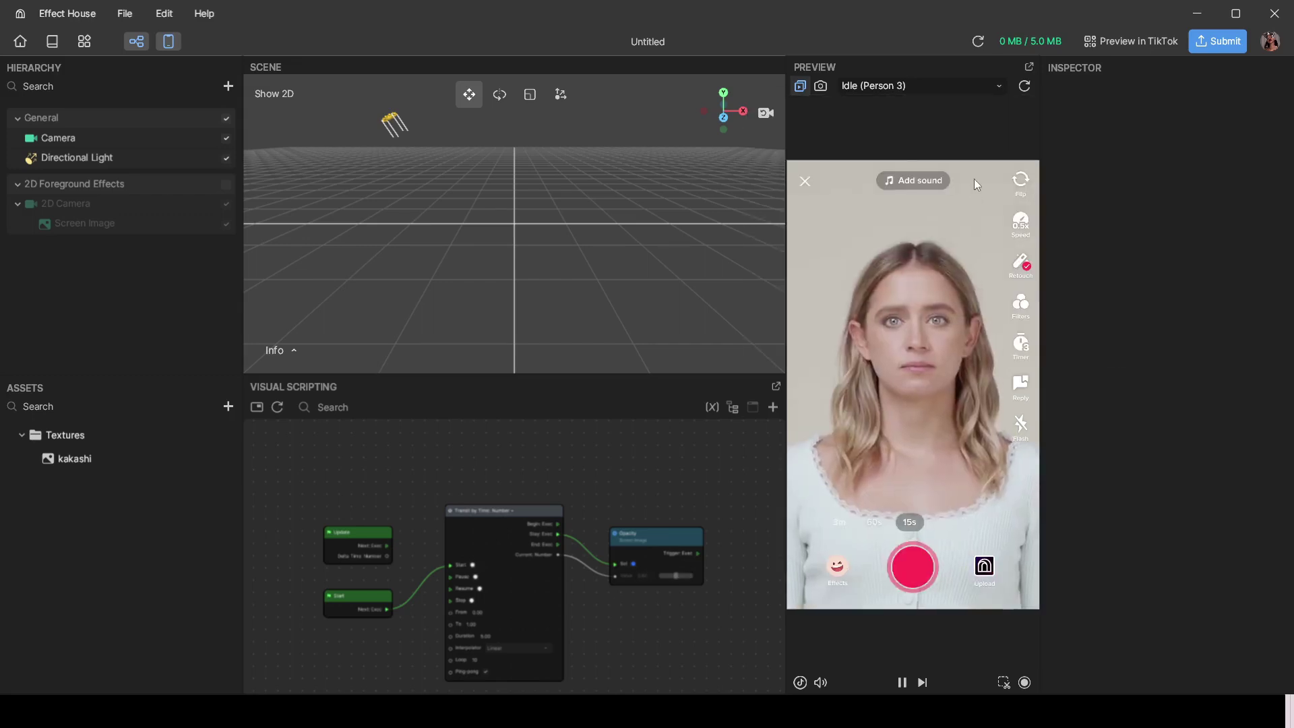
pyautogui.click(994, 89)
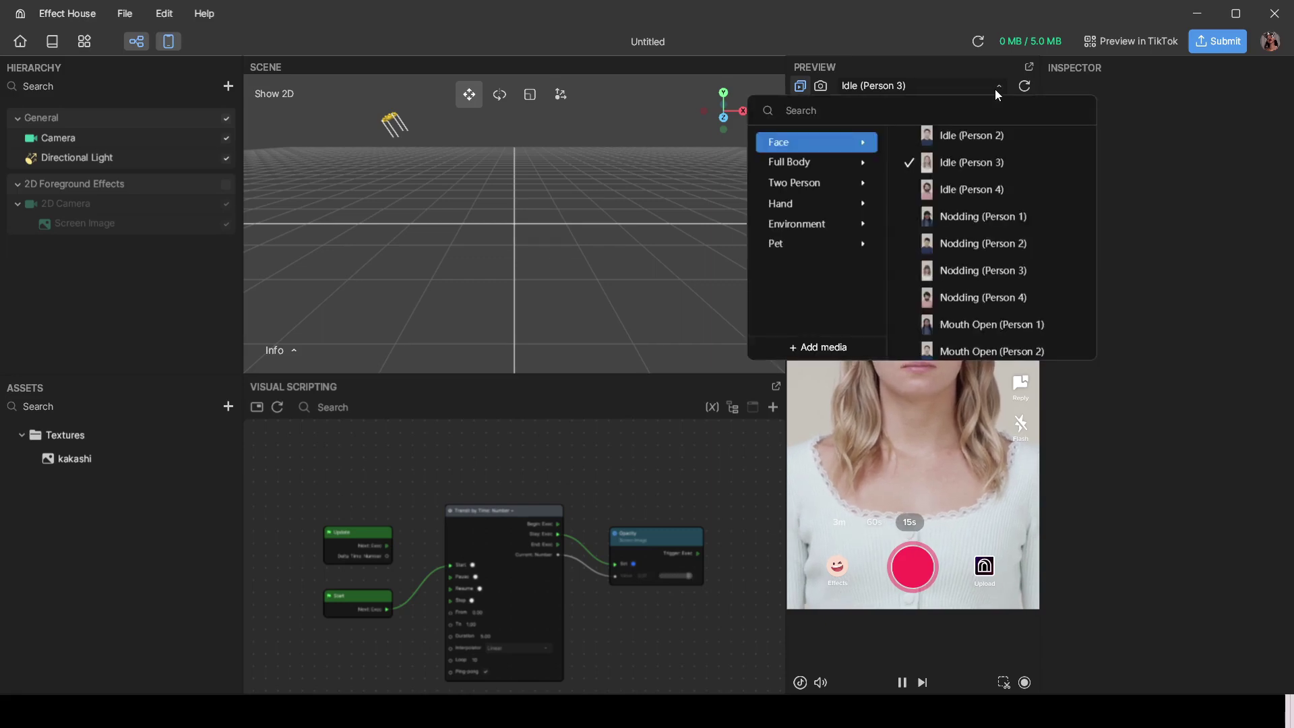
pyautogui.click(979, 187)
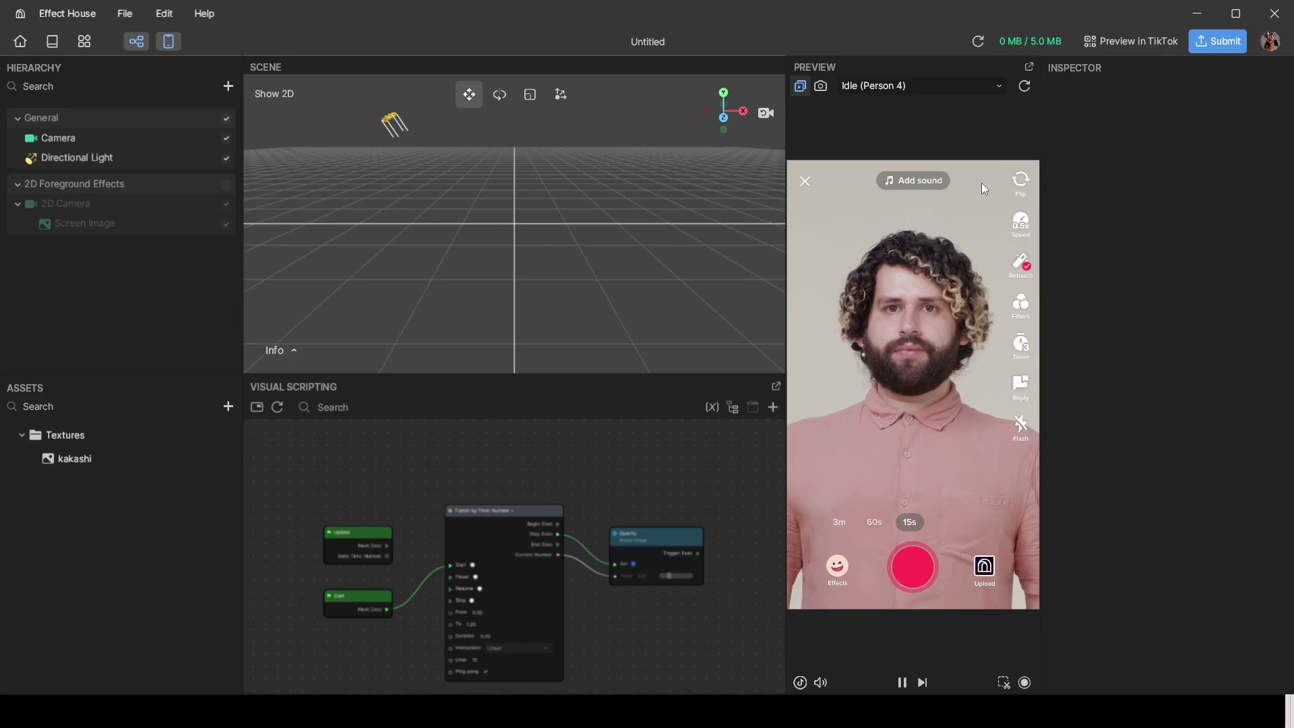
pyautogui.click(990, 85)
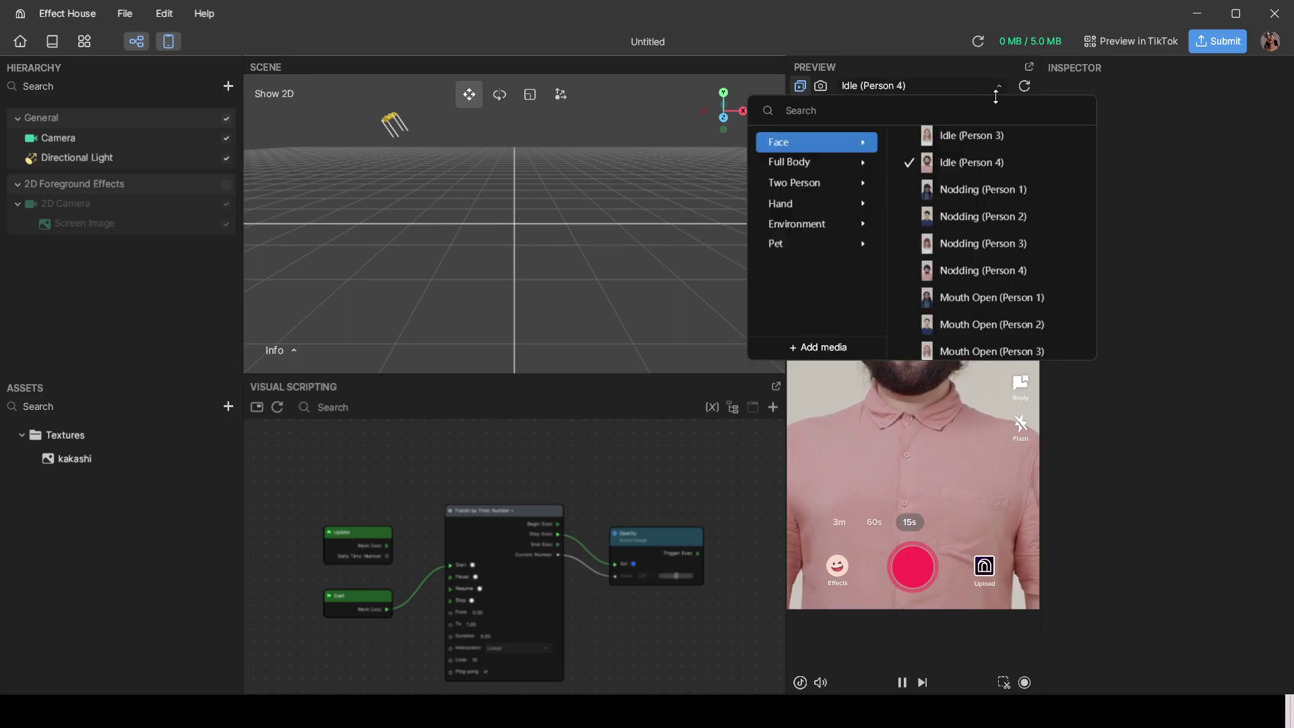
pyautogui.click(968, 198)
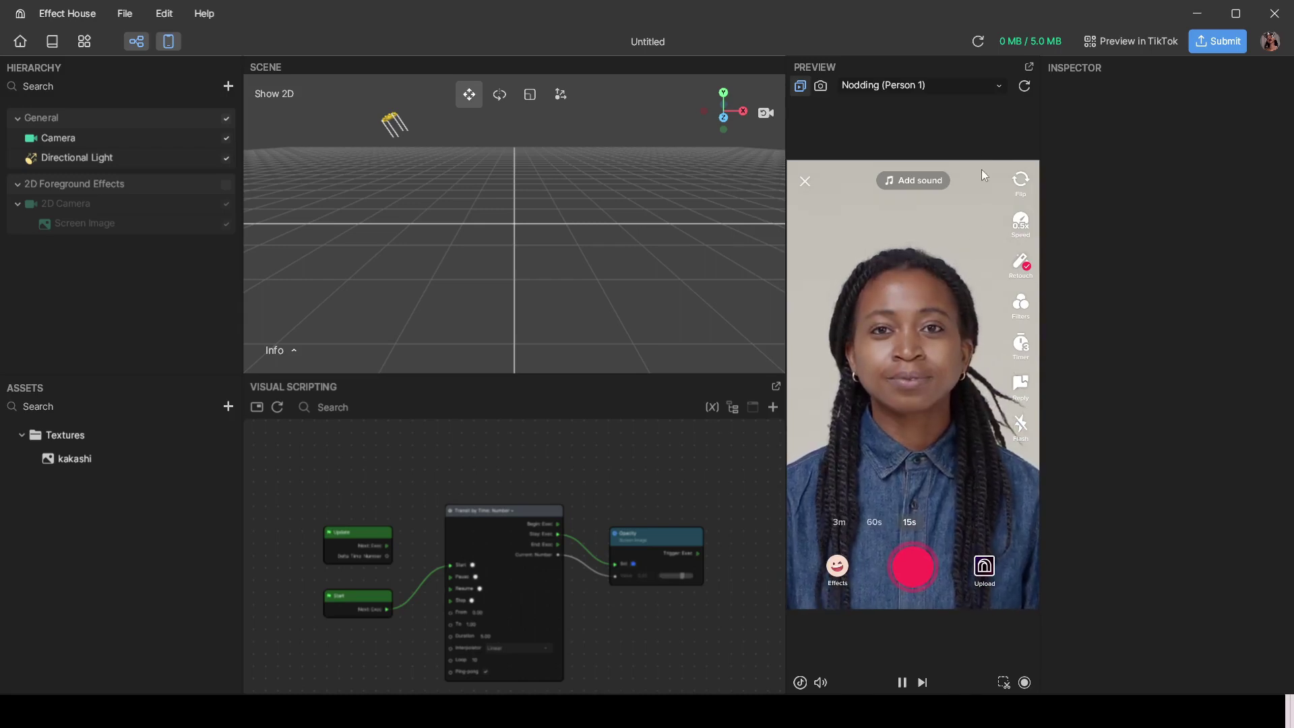
# Step: Switch the preview media to Mouth Open (Person 2) and then to the full-body Dancing (Person 1) clip
pyautogui.click(998, 86)
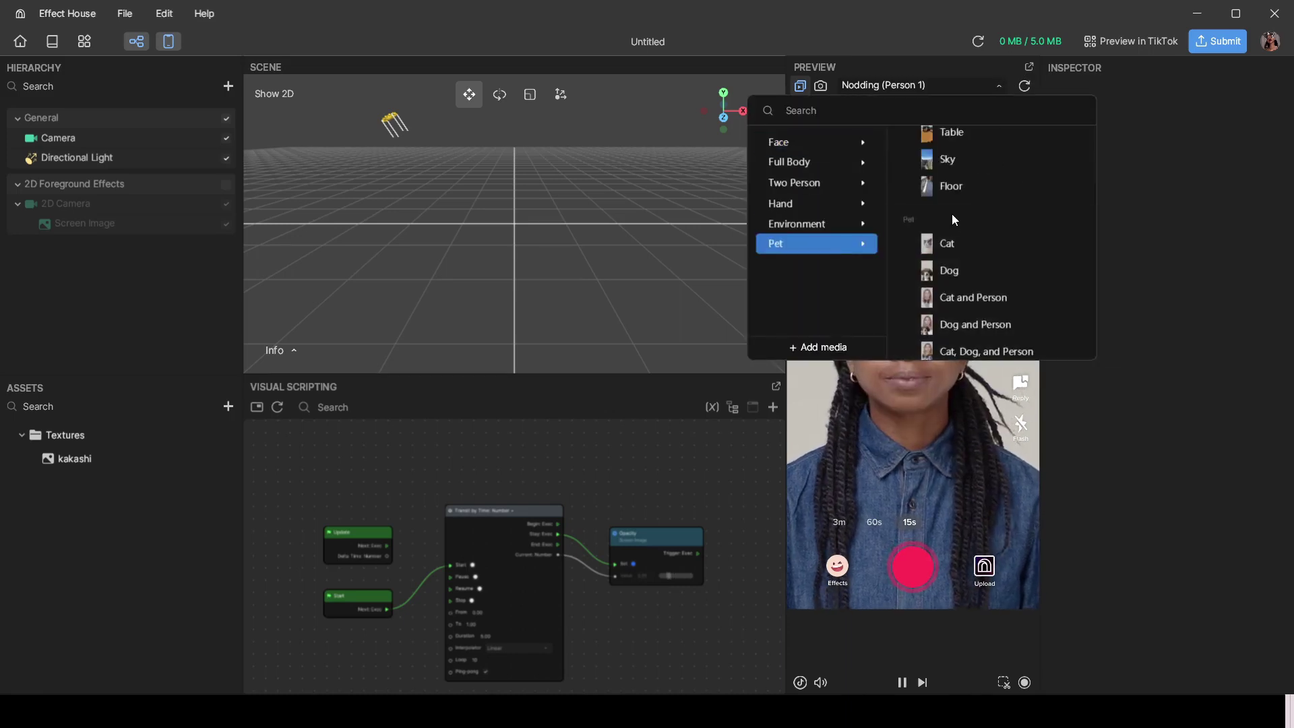
pyautogui.click(819, 183)
pyautogui.scroll(10, 973, 185)
pyautogui.click(977, 192)
pyautogui.scroll(-5, 984, 190)
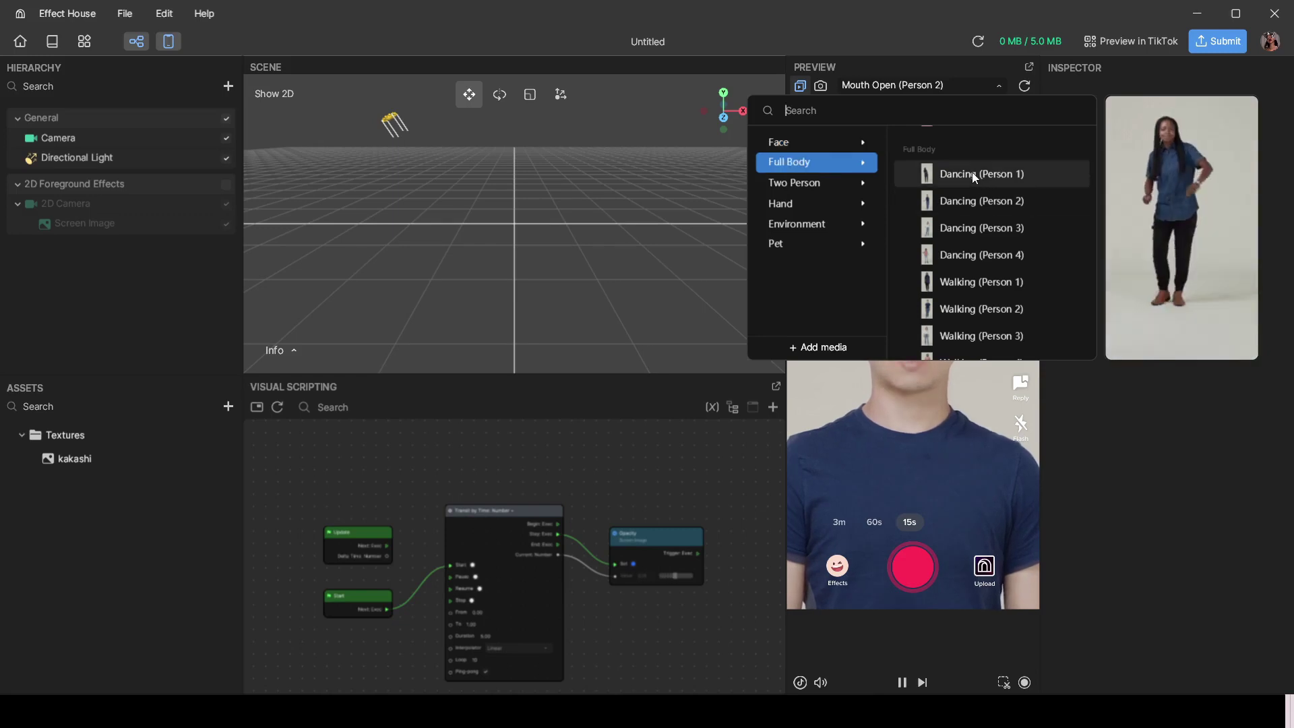
pyautogui.click(973, 174)
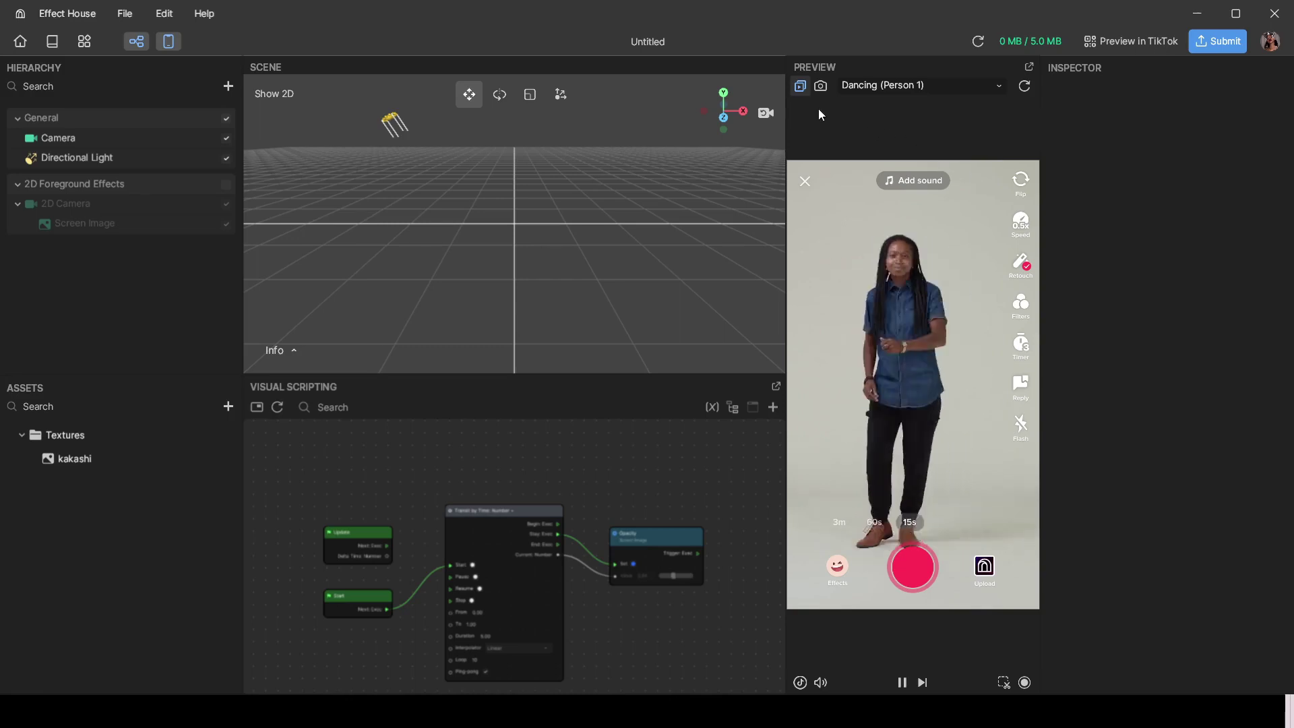
# Step: Cycle the preview through the Dancing clips of Person 2 and Person 3, ending on Dancing (Person 4)
pyautogui.click(996, 90)
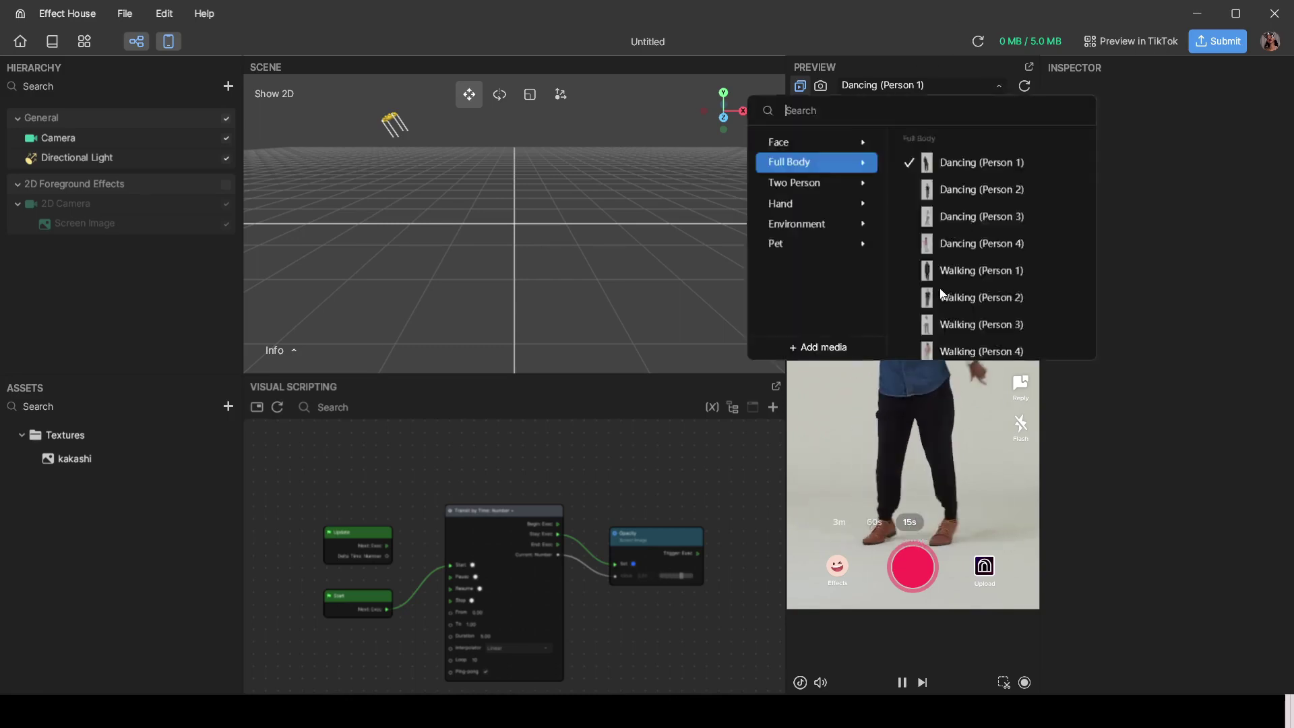
pyautogui.click(958, 192)
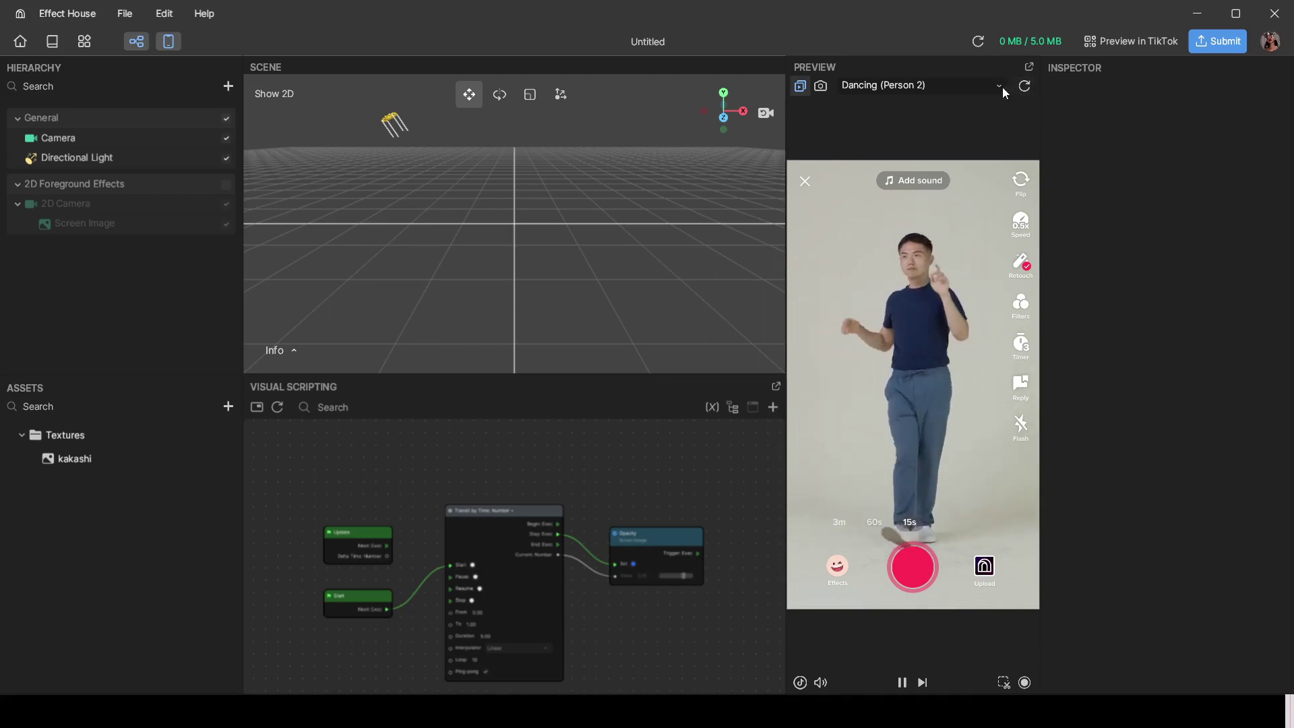
pyautogui.click(1001, 86)
pyautogui.click(972, 189)
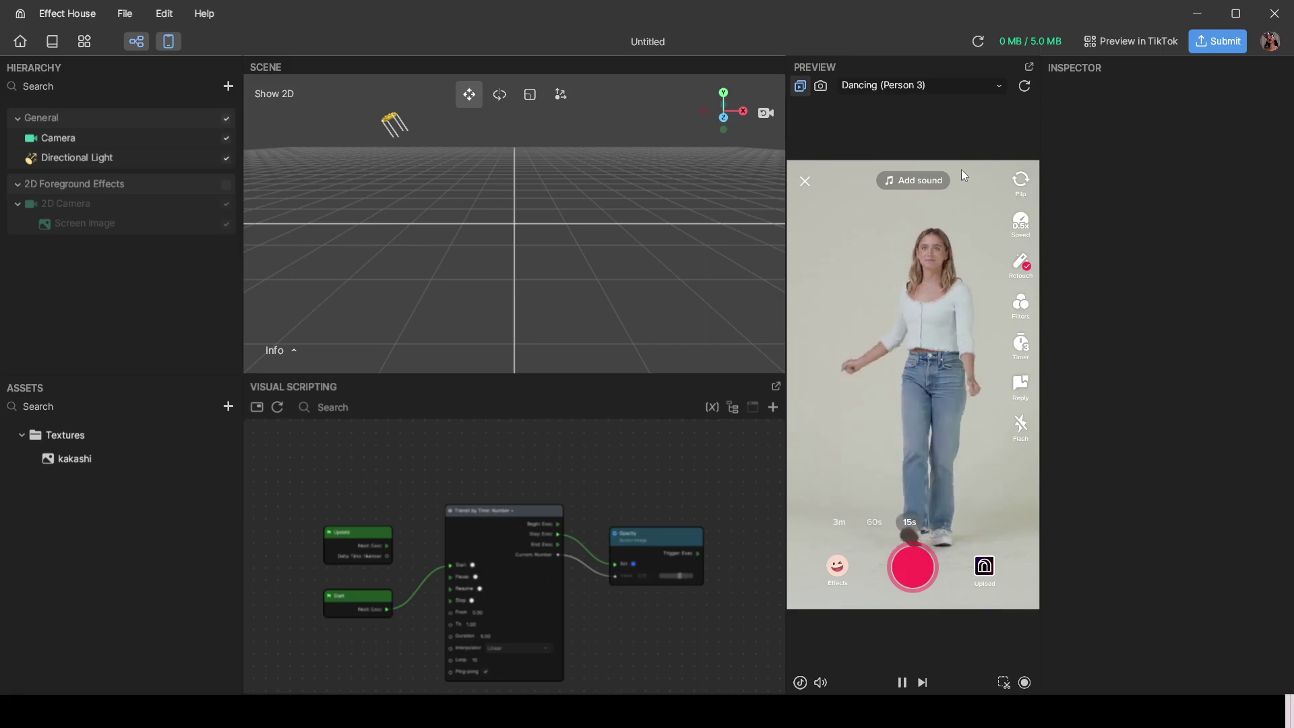
pyautogui.click(999, 88)
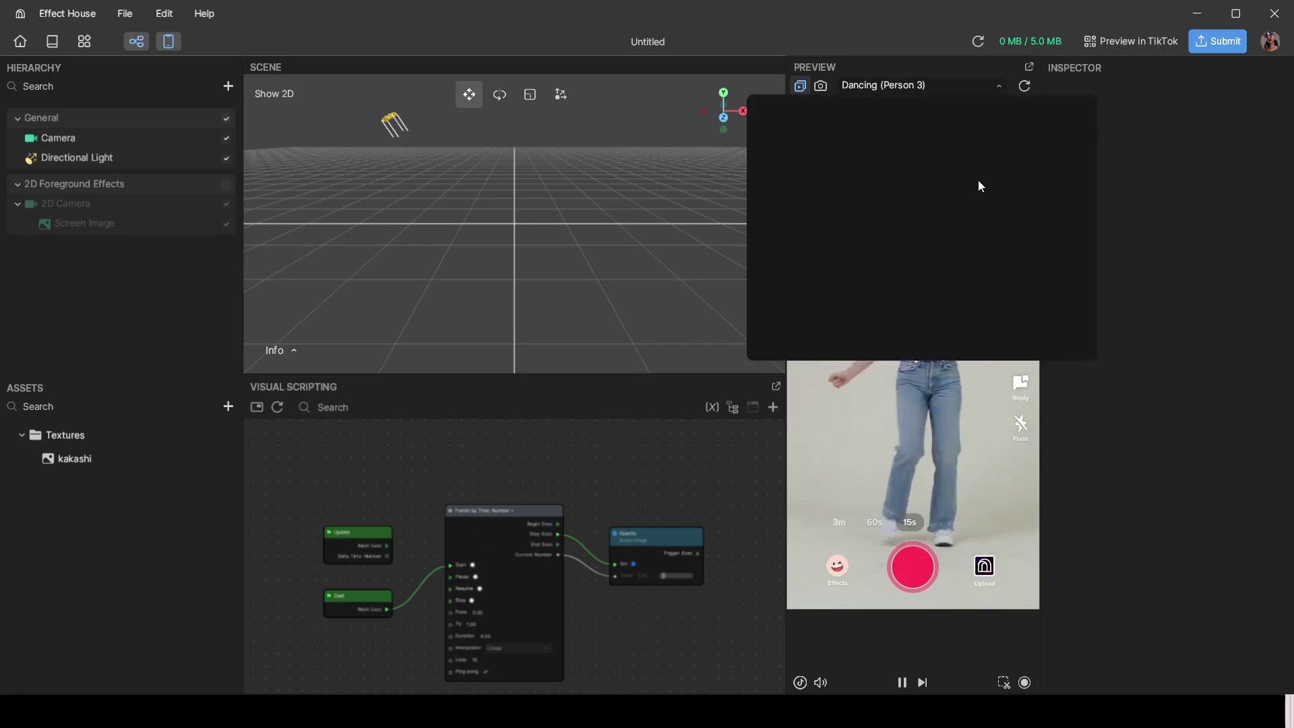
pyautogui.click(955, 192)
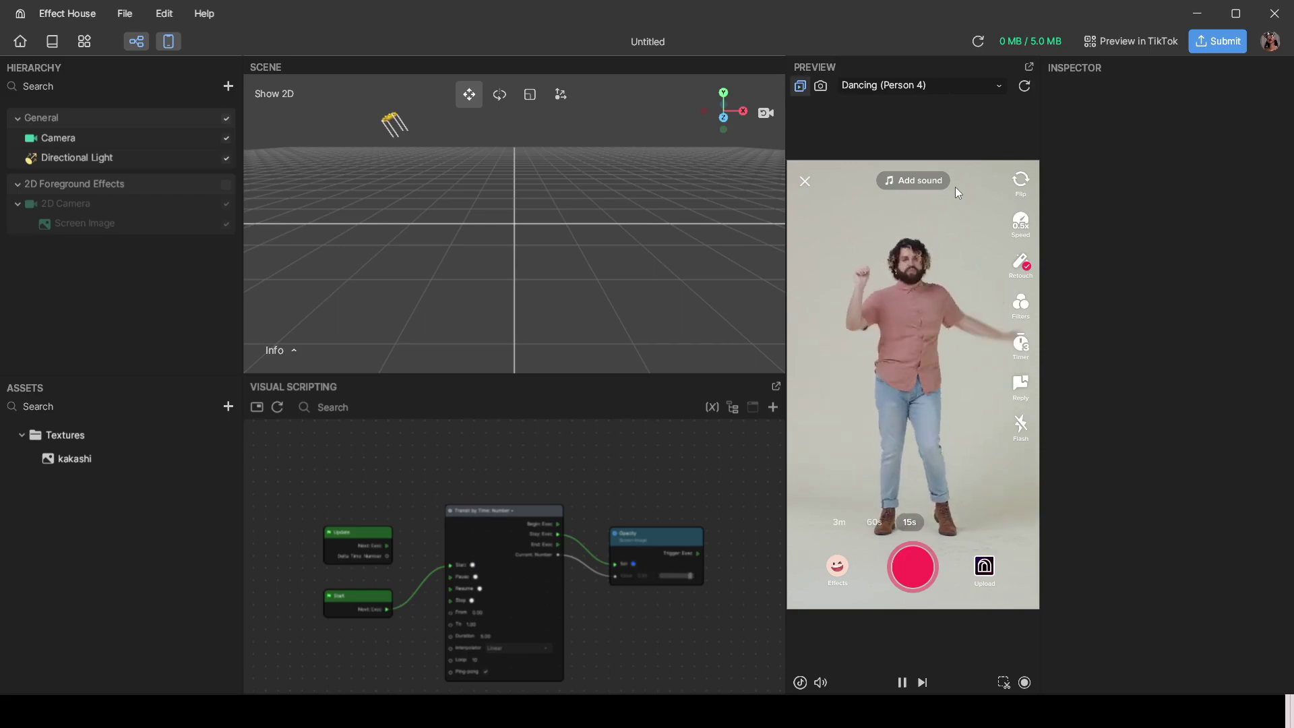
# Step: Browse the remaining full-body, environment and pet preview clips, including Floor, Sky, Dog, Cat and Person, and Dog Static, without choosing one
pyautogui.click(1002, 85)
pyautogui.moveTo(991, 214)
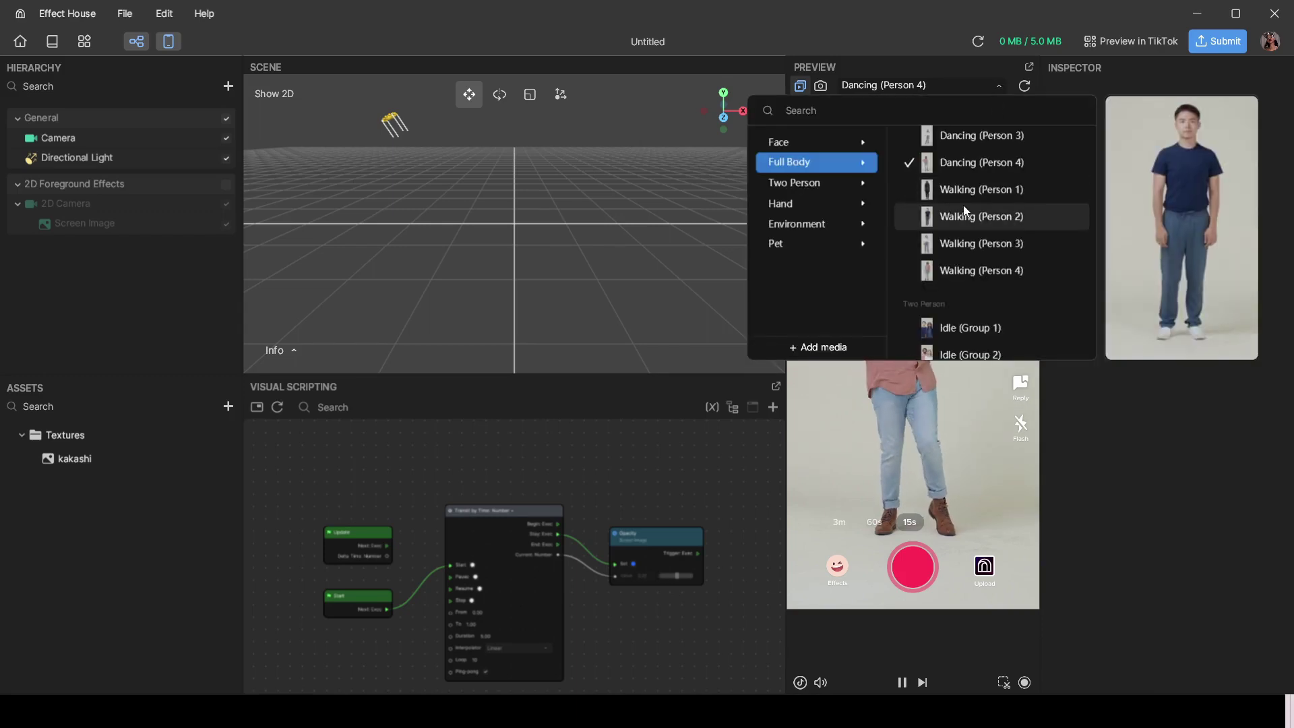
pyautogui.scroll(-2, 982, 213)
pyautogui.scroll(-10, 980, 206)
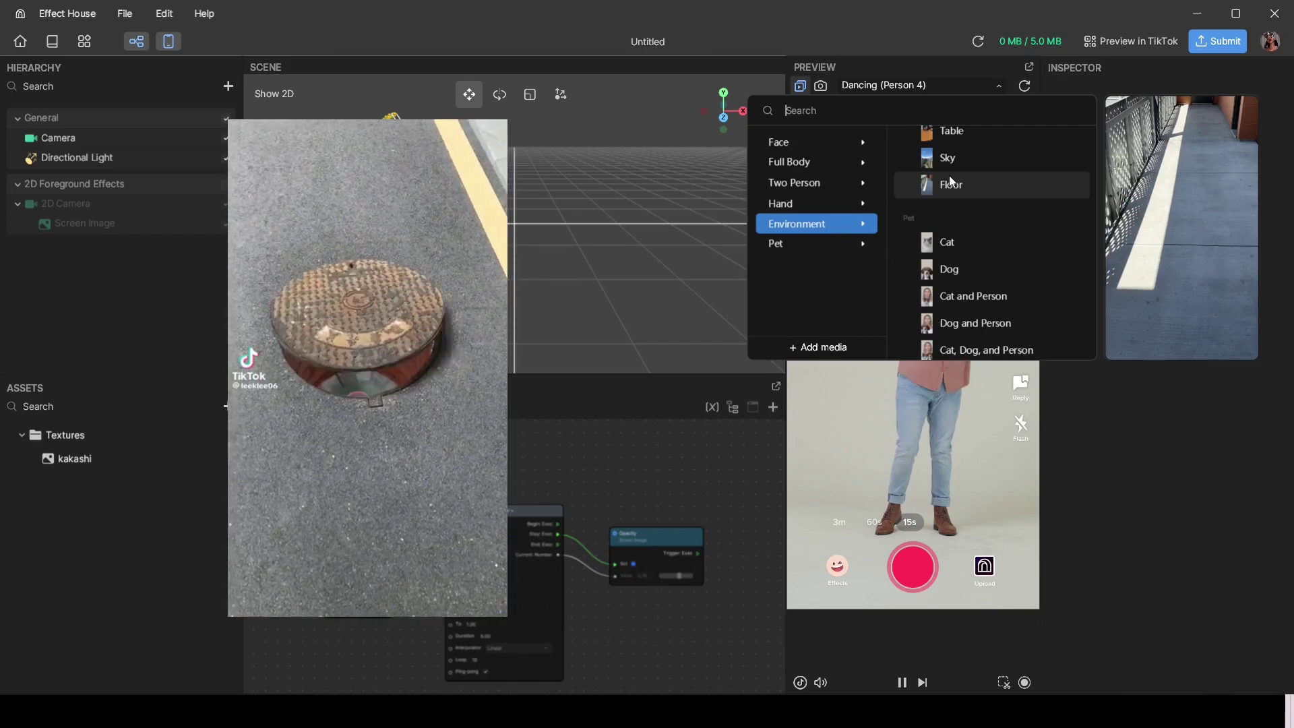
pyautogui.scroll(1, 948, 175)
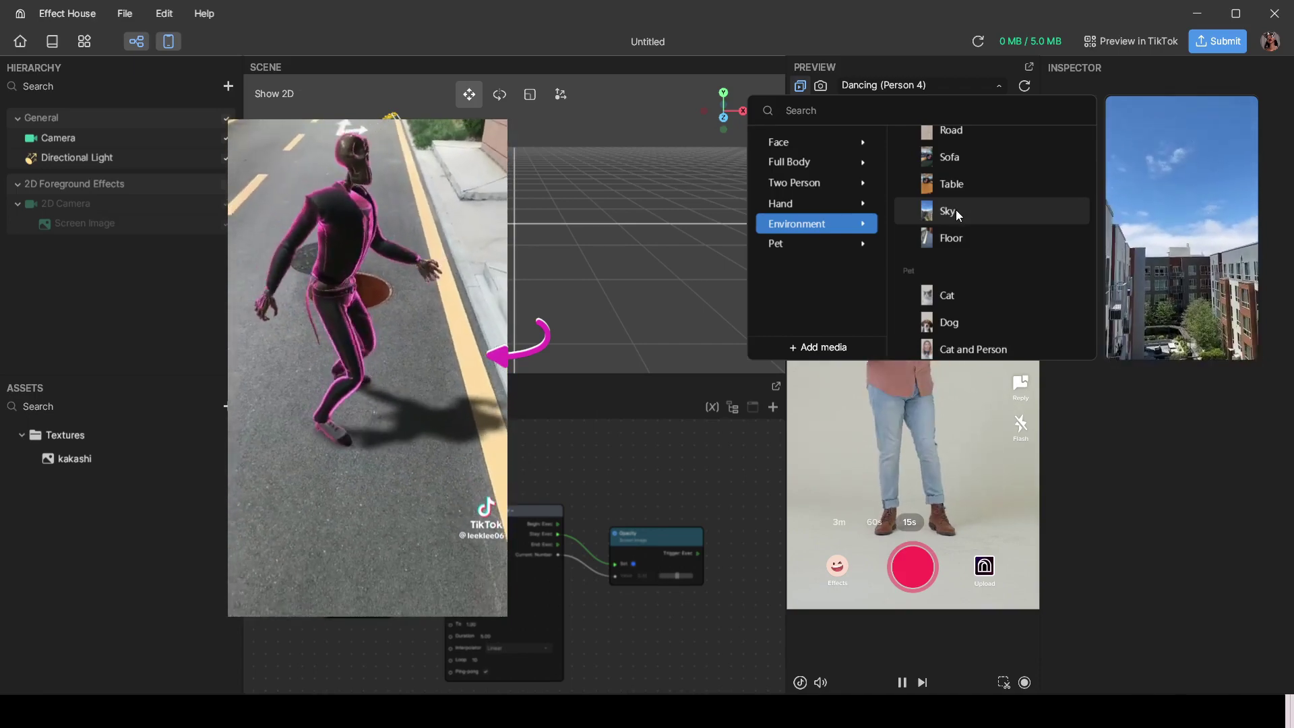
pyautogui.moveTo(827, 245)
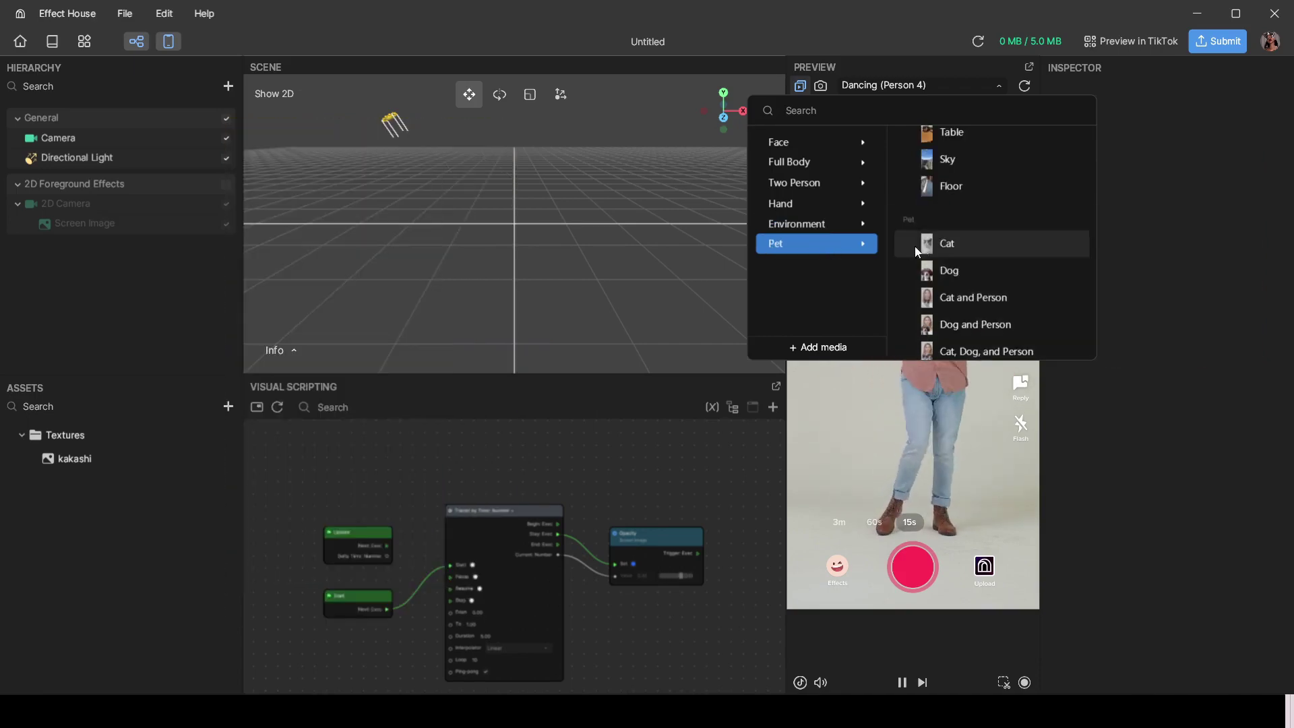
pyautogui.scroll(-1, 944, 245)
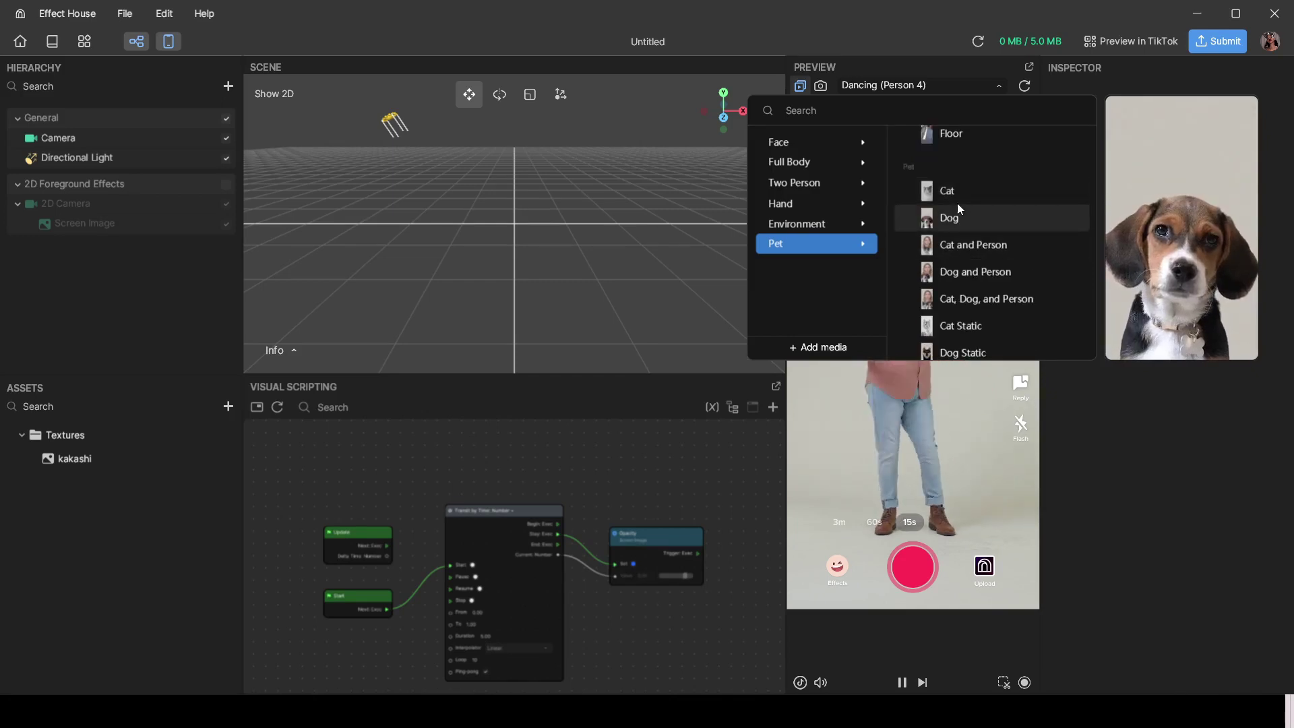
pyautogui.moveTo(961, 247)
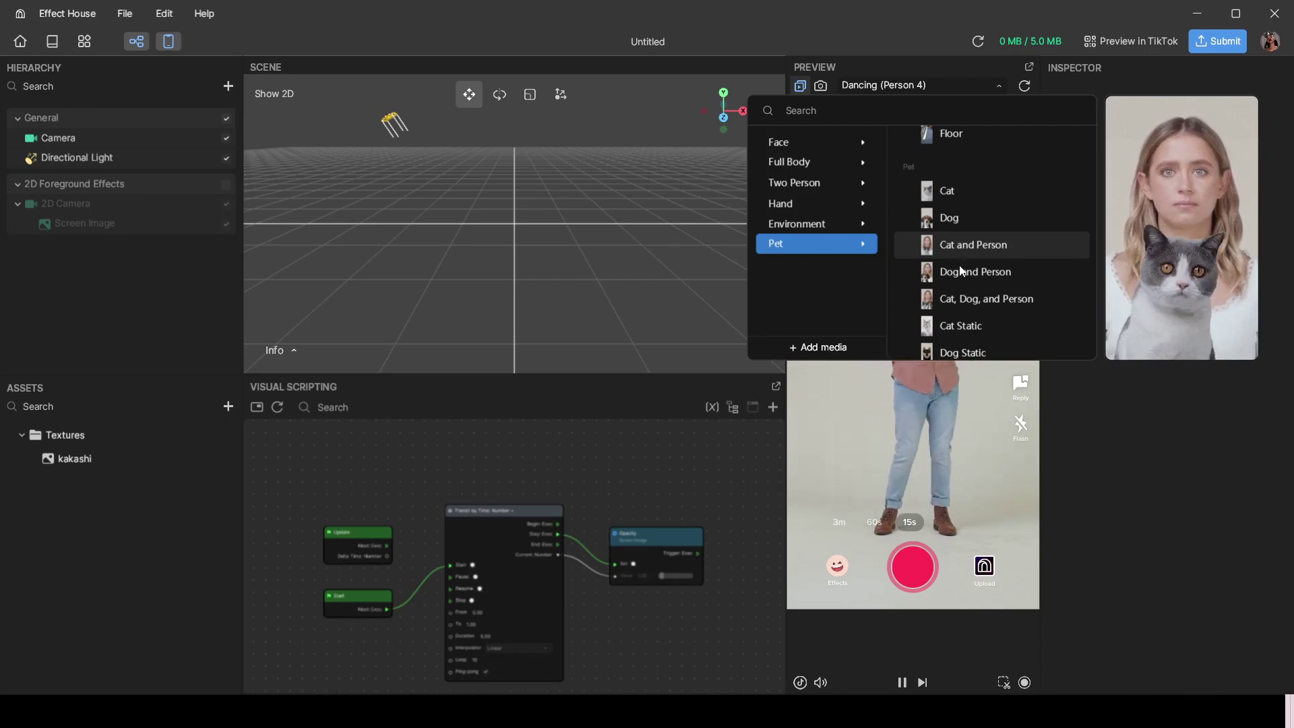
pyautogui.moveTo(961, 295)
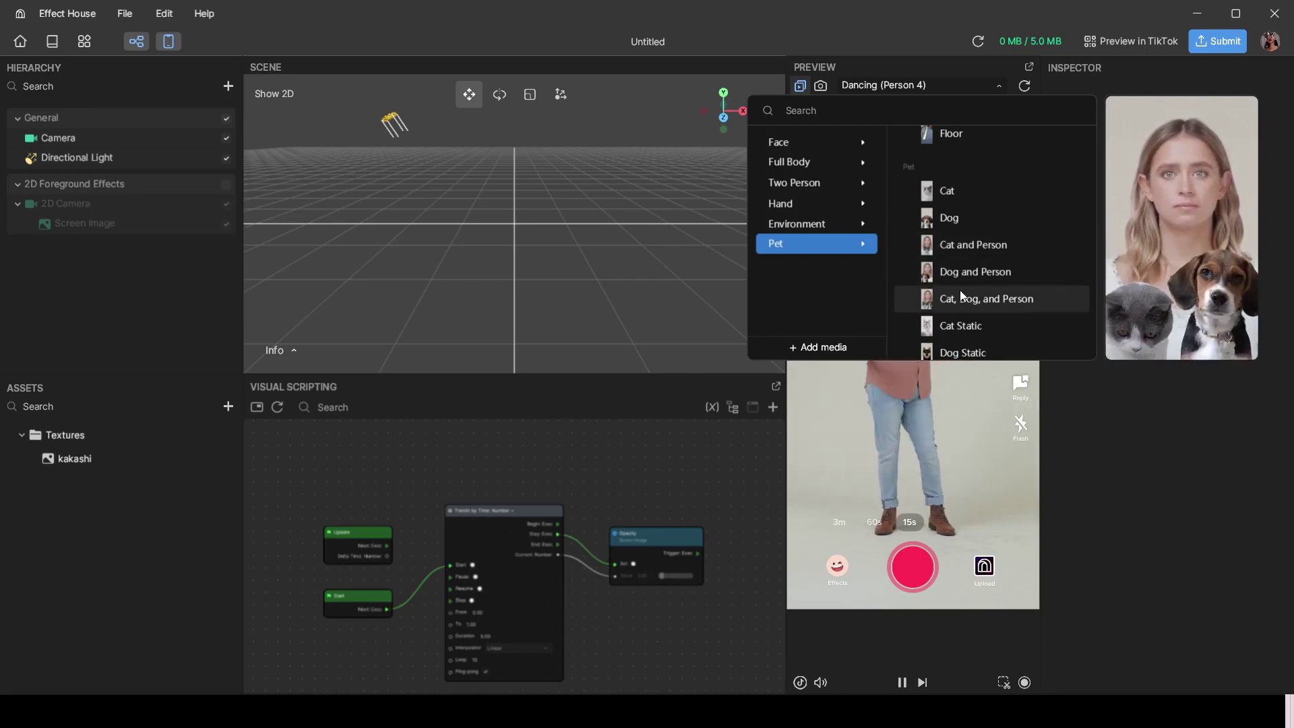
pyautogui.moveTo(964, 327)
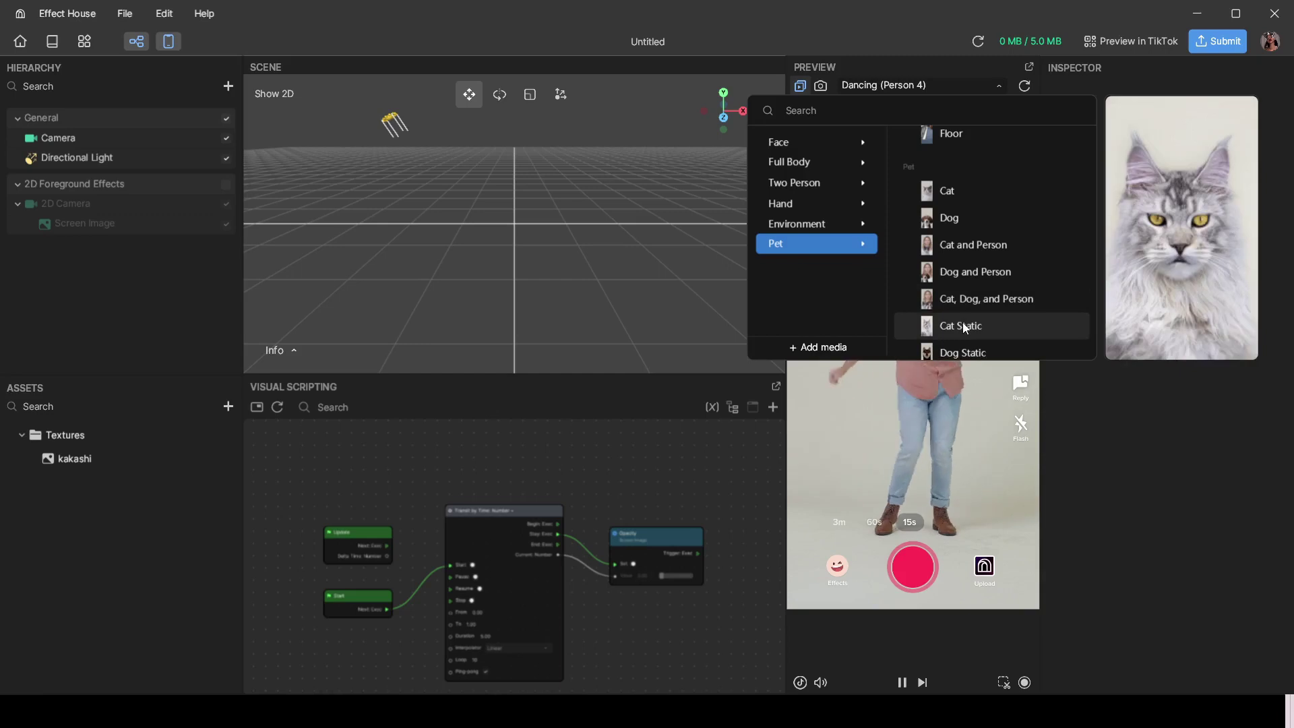
pyautogui.scroll(-1, 962, 322)
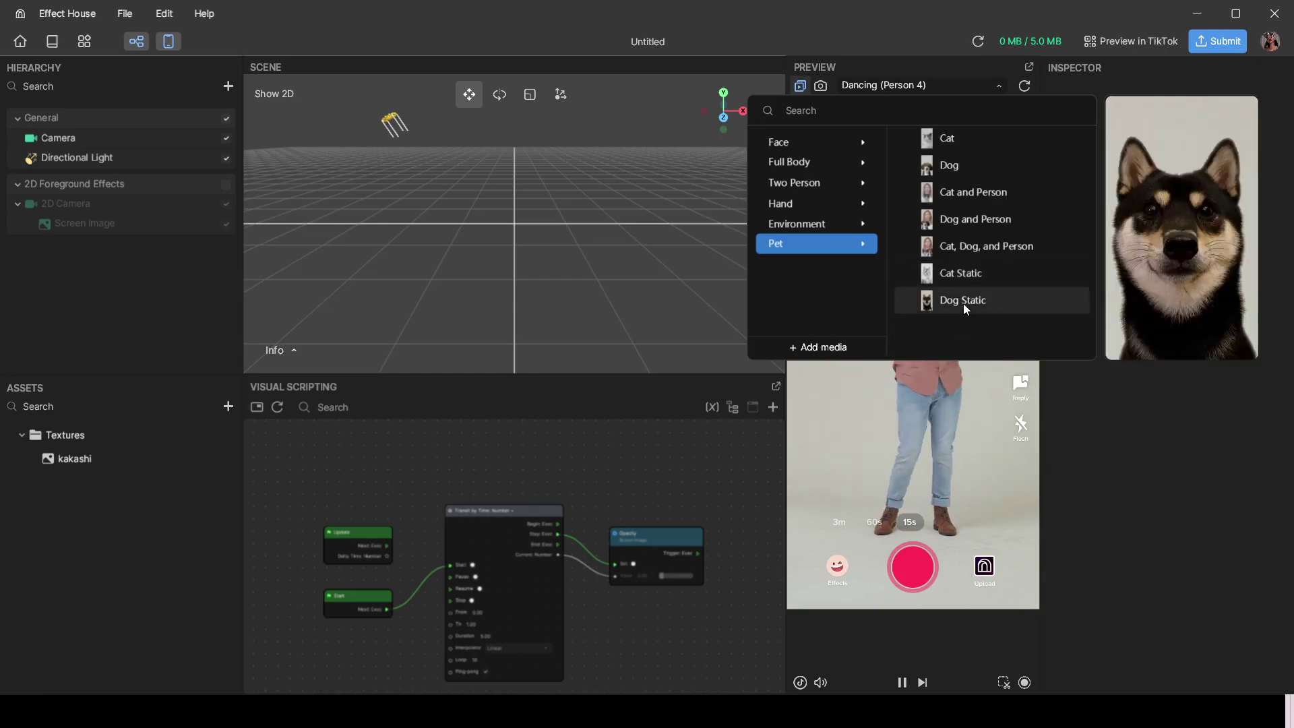
pyautogui.click(609, 394)
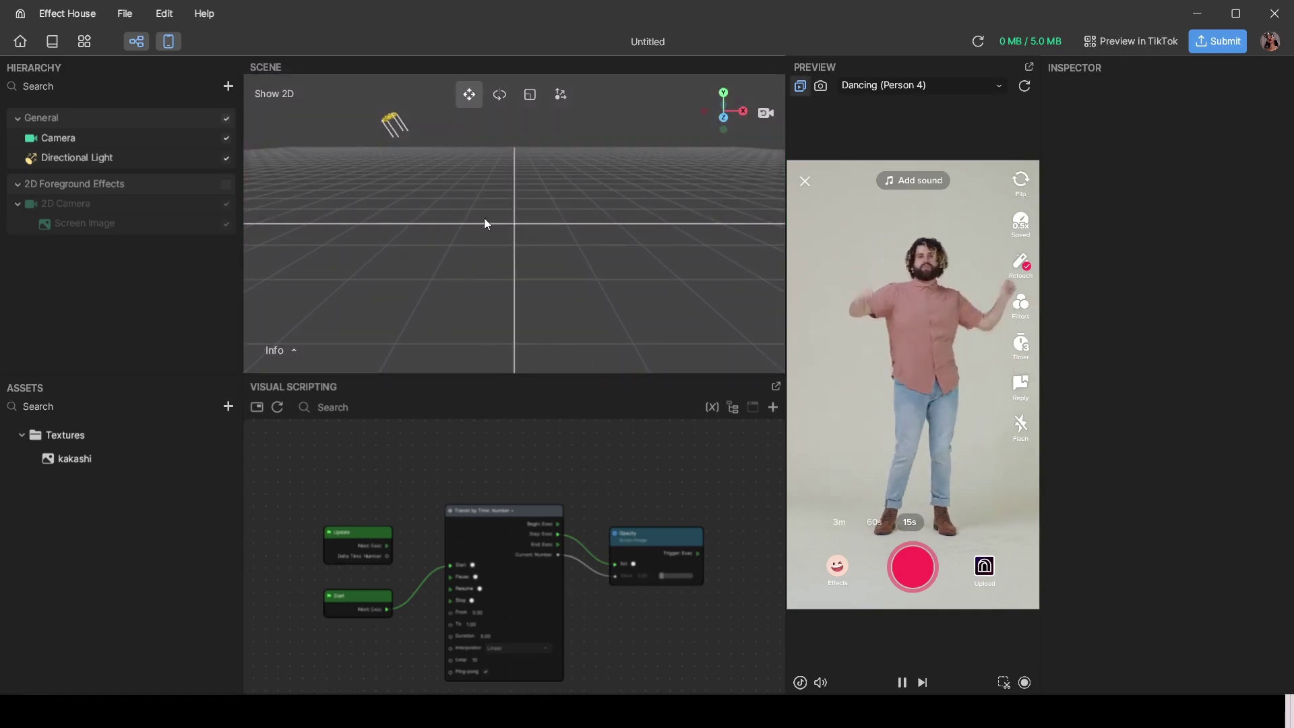
# Step: Examine the 3D scene around the camera and directional light from farther away and from different angles
pyautogui.scroll(-5, 481, 216)
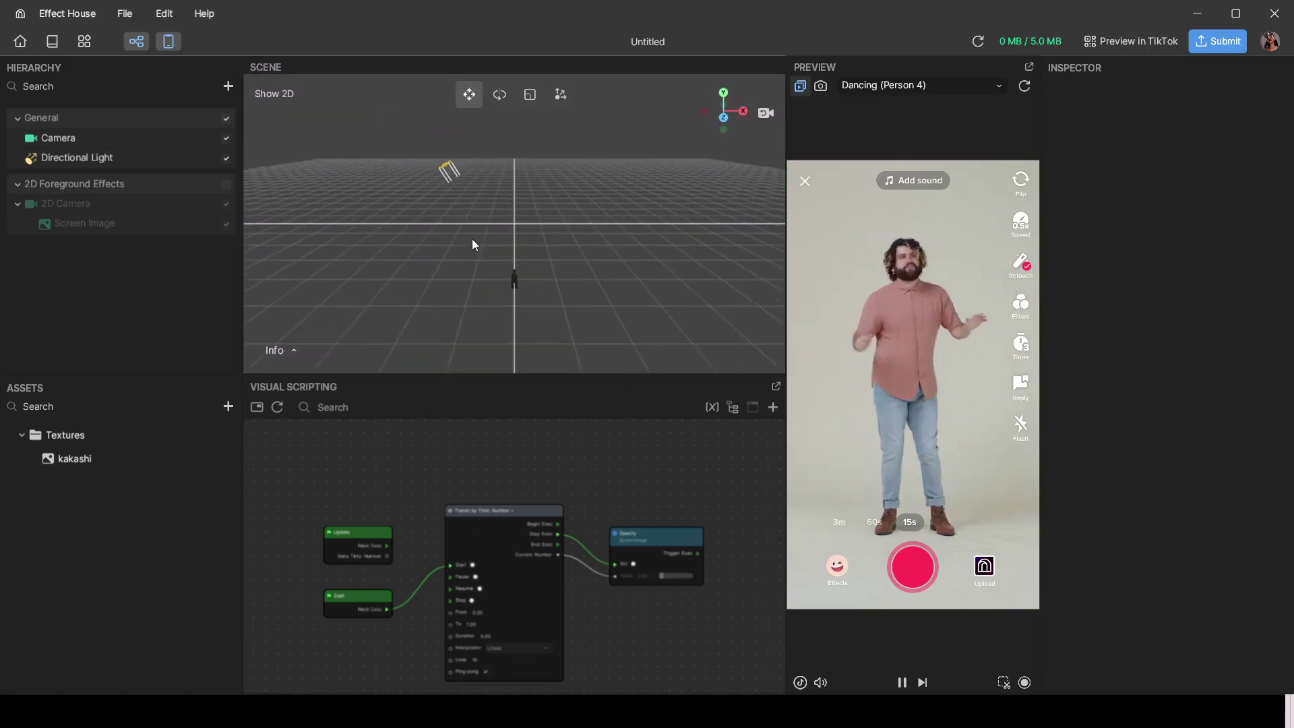
pyautogui.moveTo(529, 257); pyautogui.dragTo(555, 253, button='right')
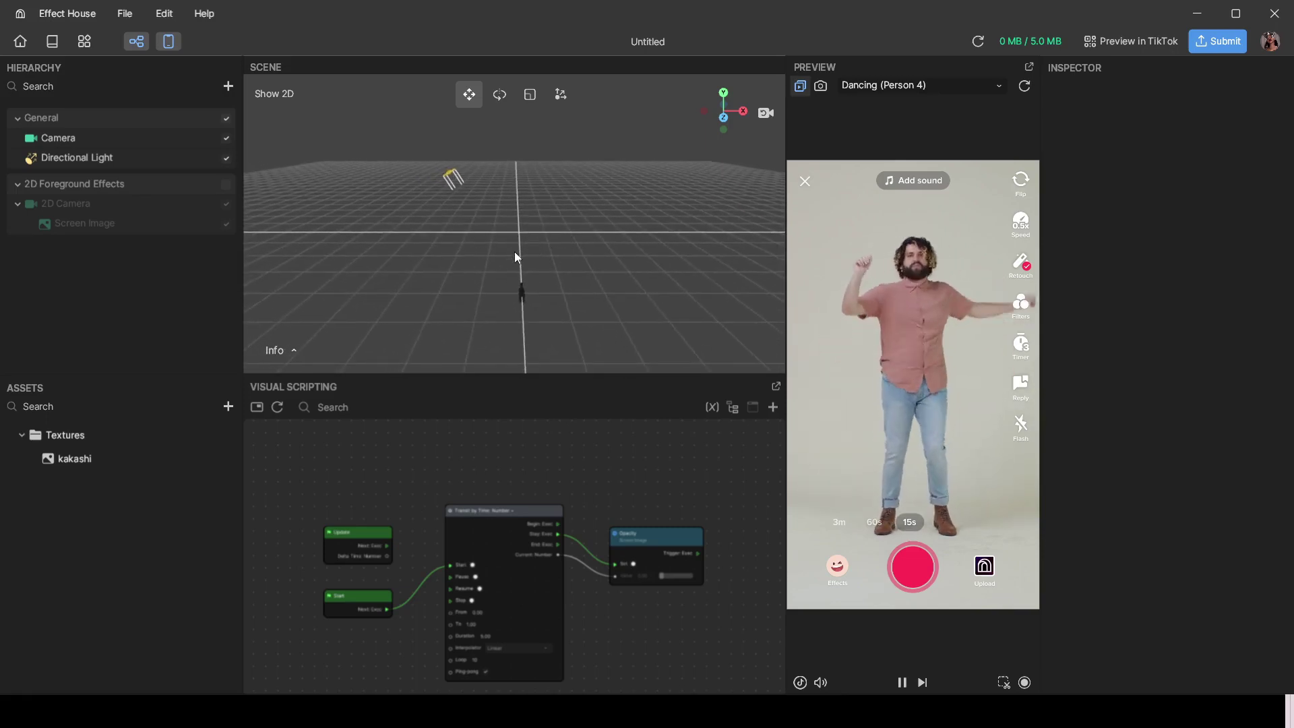
pyautogui.moveTo(515, 253); pyautogui.dragTo(674, 236, button='right')
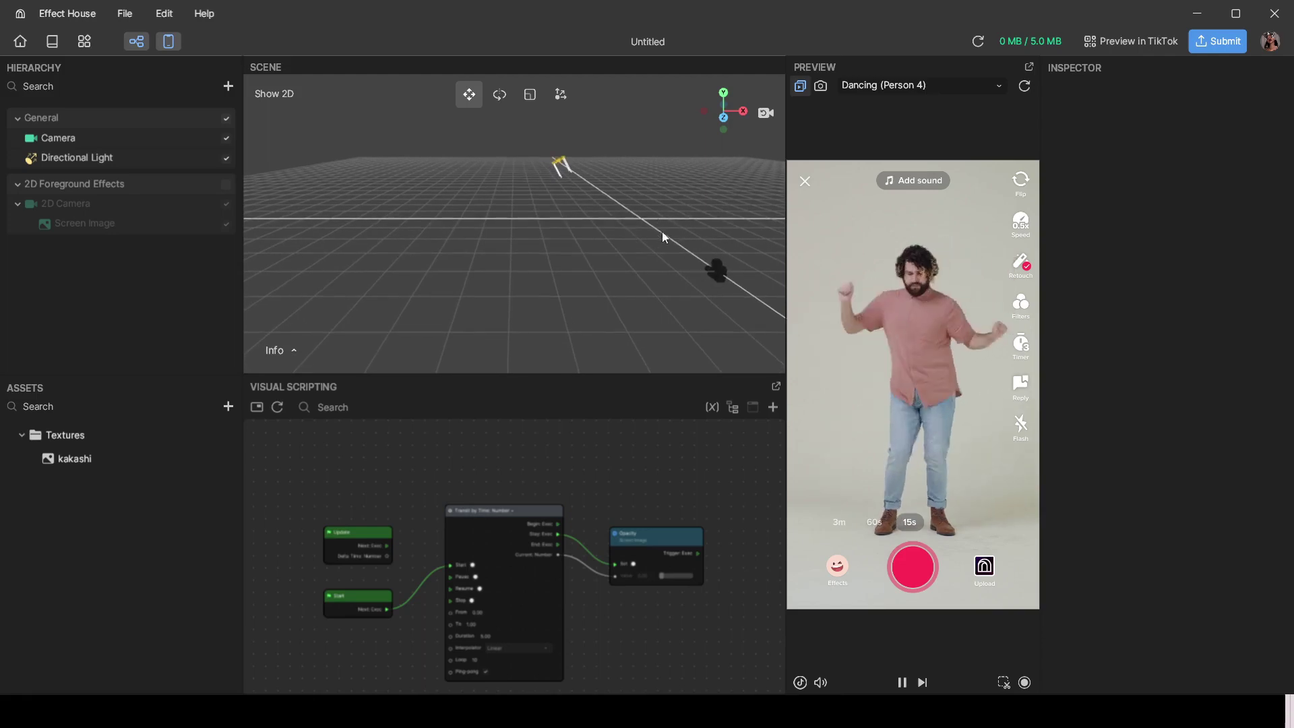
pyautogui.moveTo(633, 221); pyautogui.dragTo(502, 216, button='right')
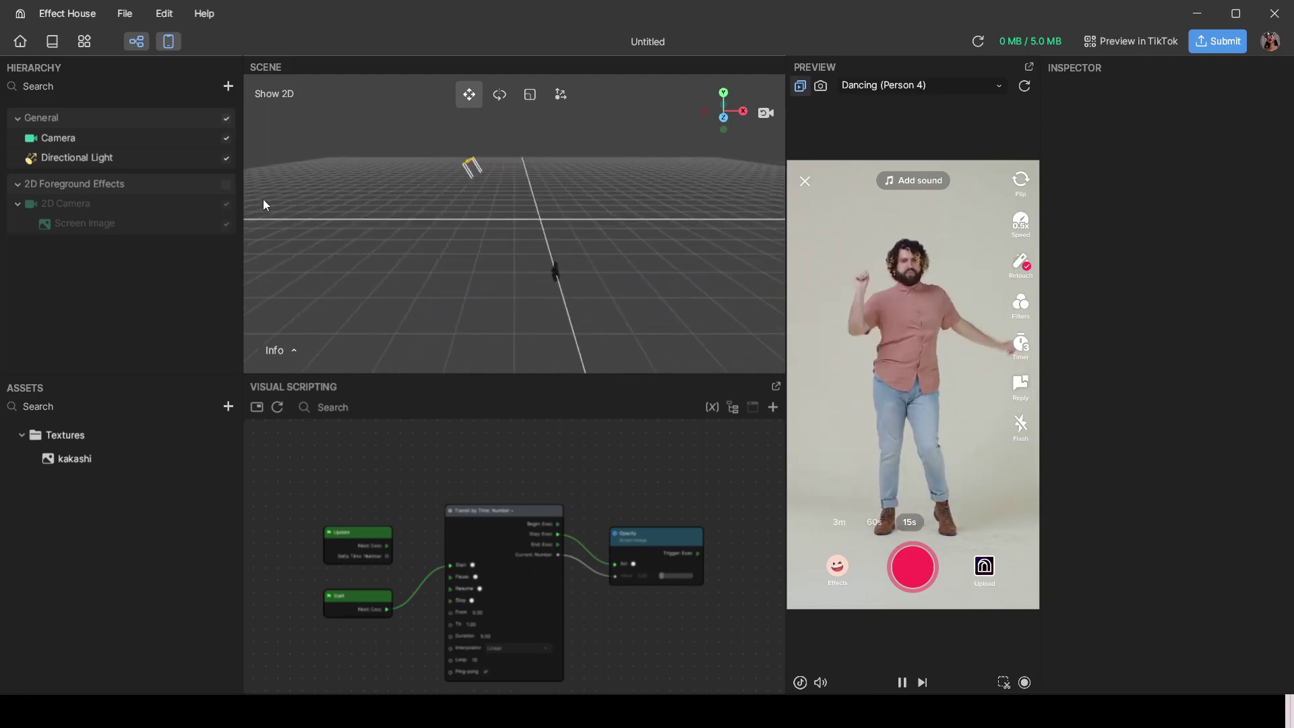
# Step: Add an Eye Color face effect to the scene hierarchy
pyautogui.rightClick(40, 273)
pyautogui.moveTo(78, 361)
pyautogui.moveTo(229, 422)
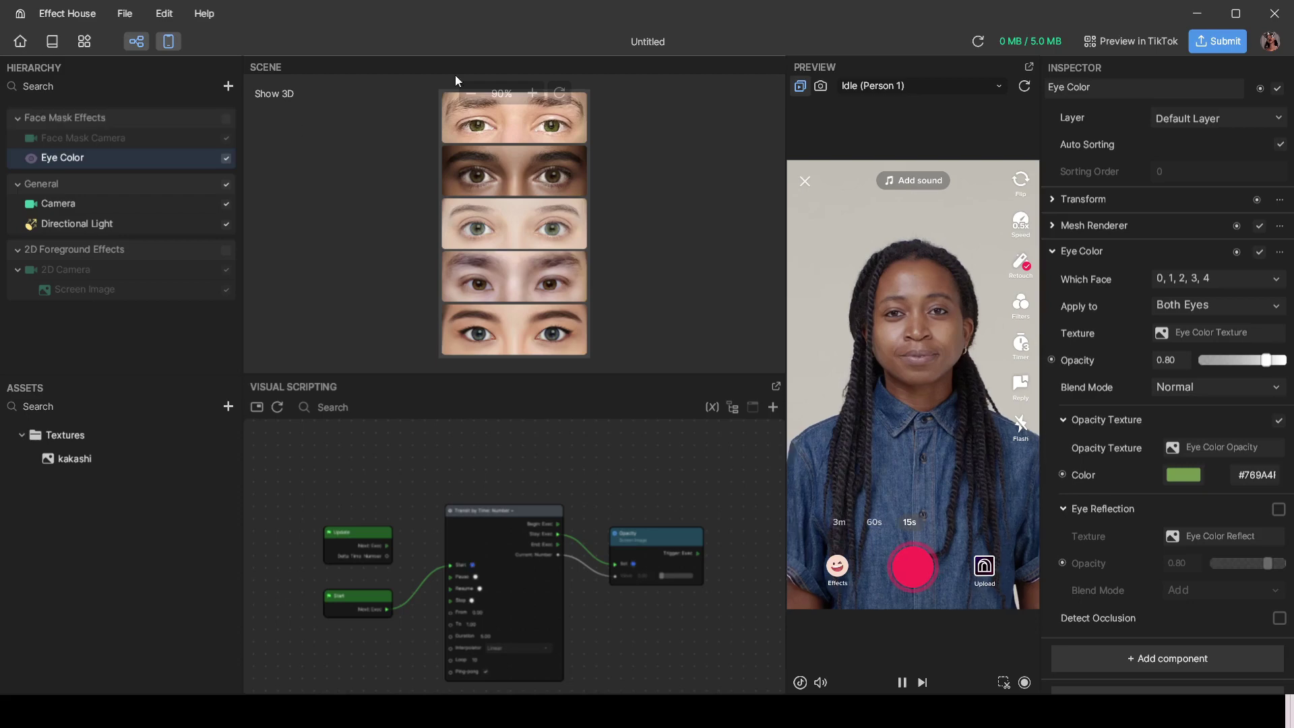
# Step: Preview the Eye Color effect through the 1080P Web Camera and return to the Idle (Person 1) clip
pyautogui.click(820, 86)
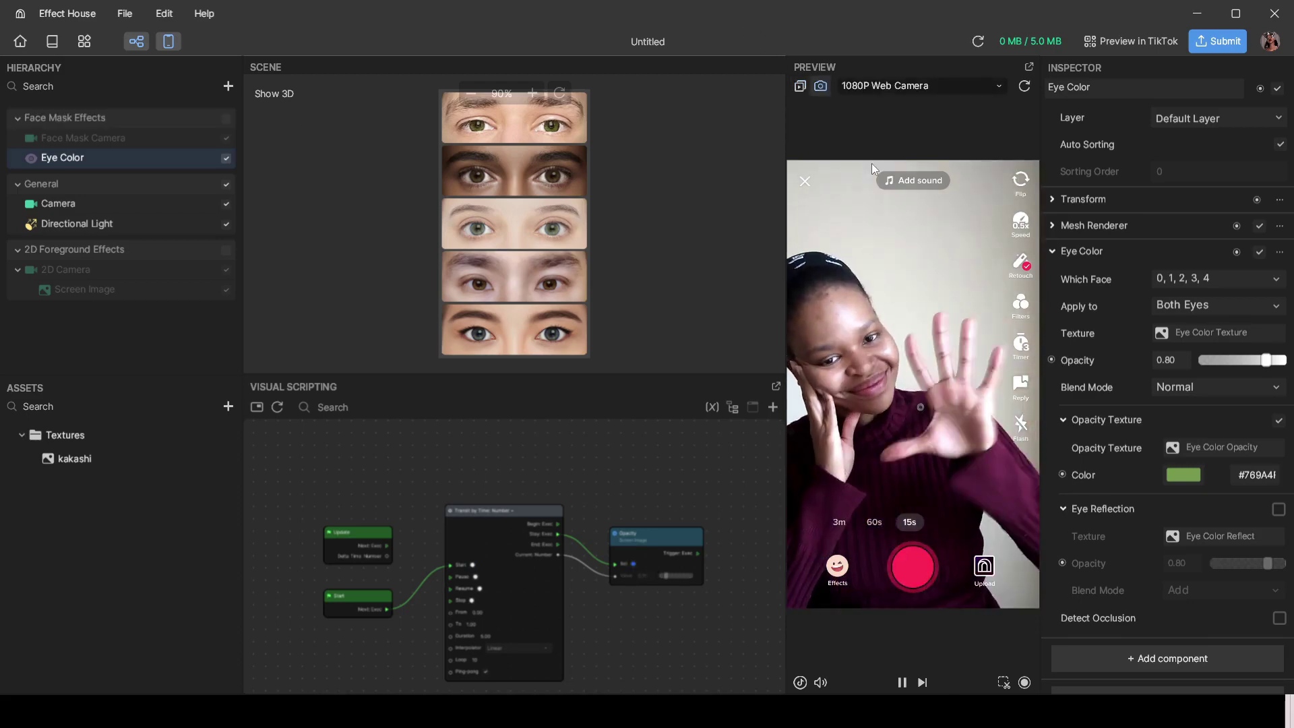
pyautogui.click(800, 85)
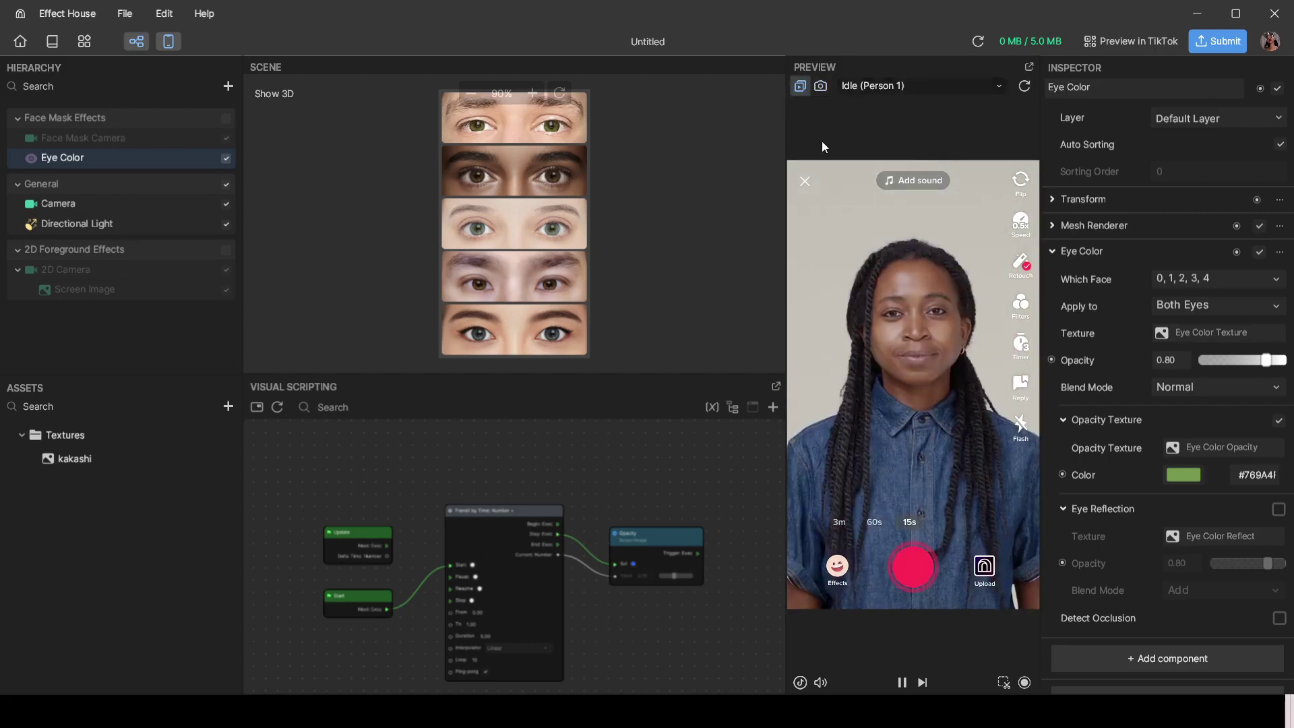